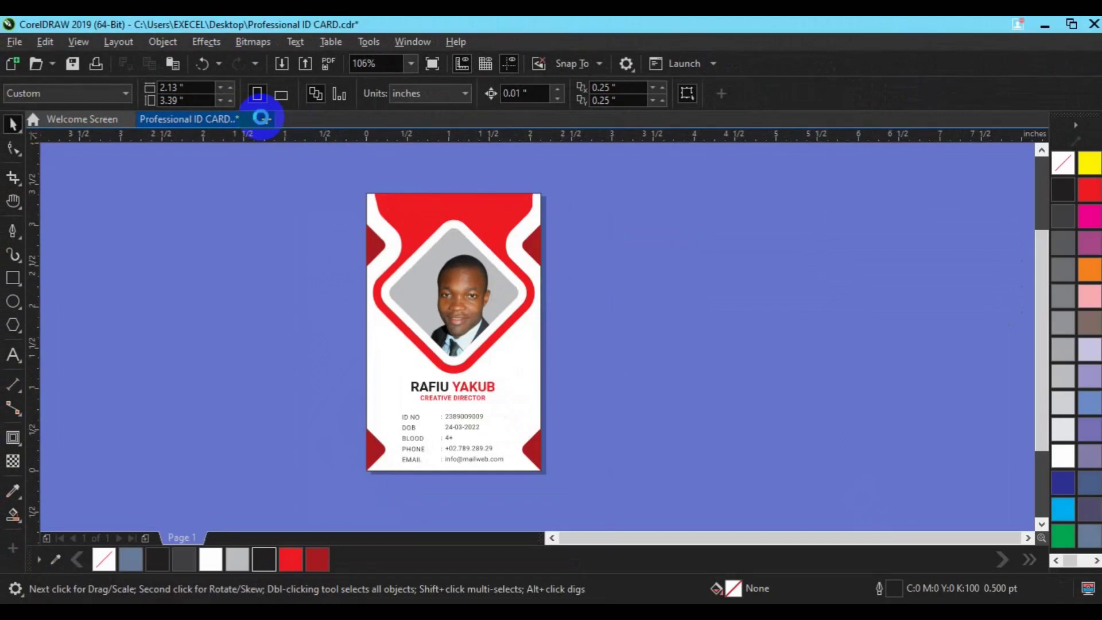
Create a new document named Social Media Banner, 4.1 inches wide and 3.9 inches high
key(ctrl+n)
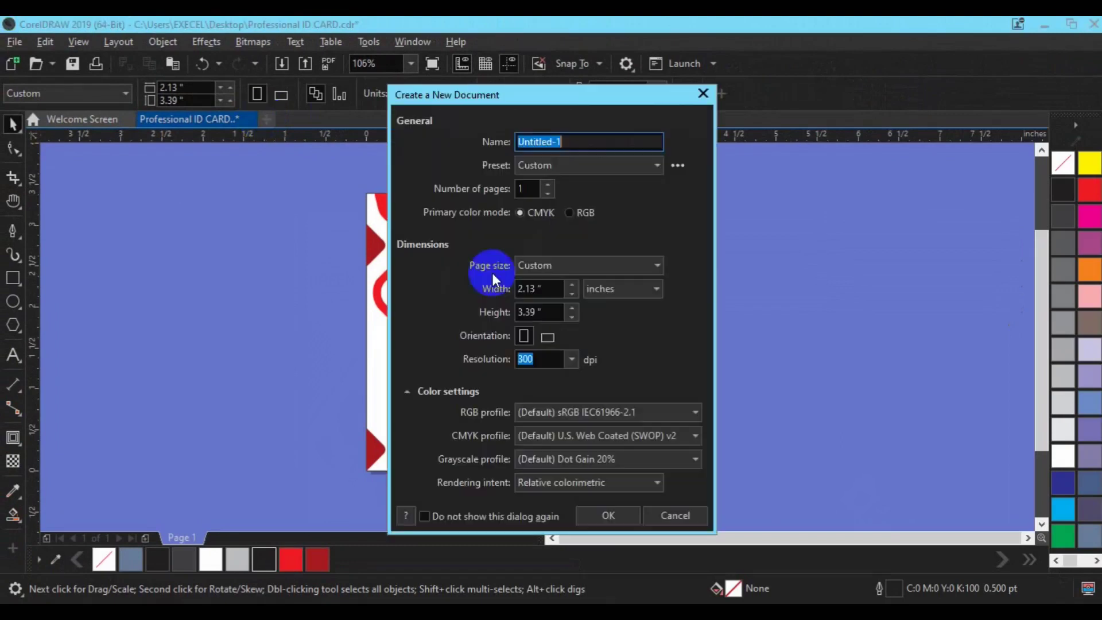
text(Social Media Banner)
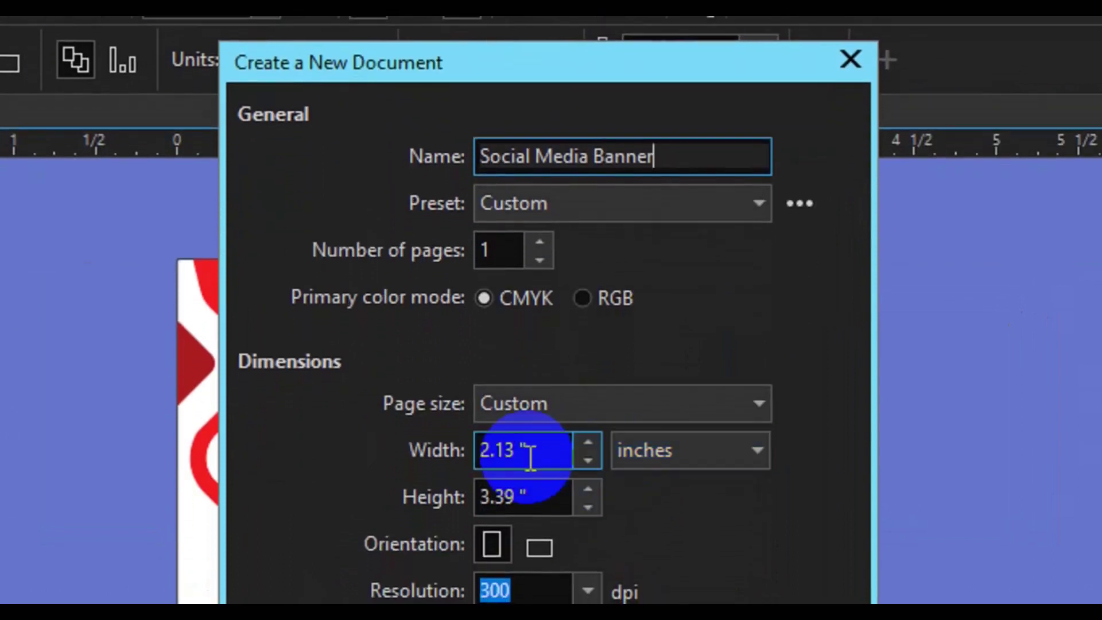
click(529, 568)
double_click(529, 454)
text(4.1)
key(Tab)
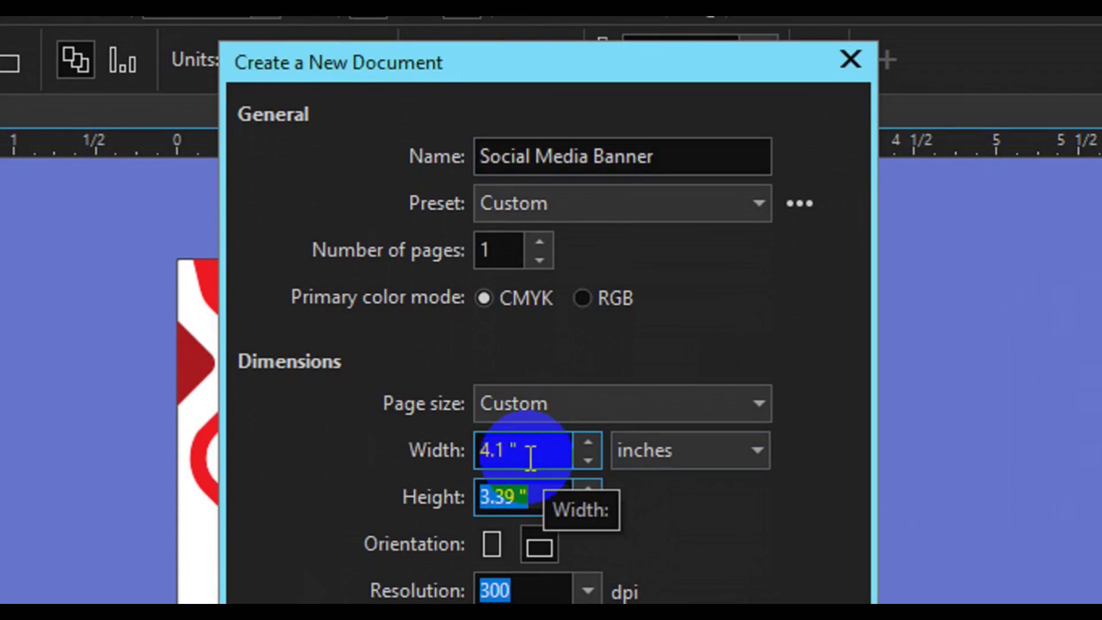
text(3.)
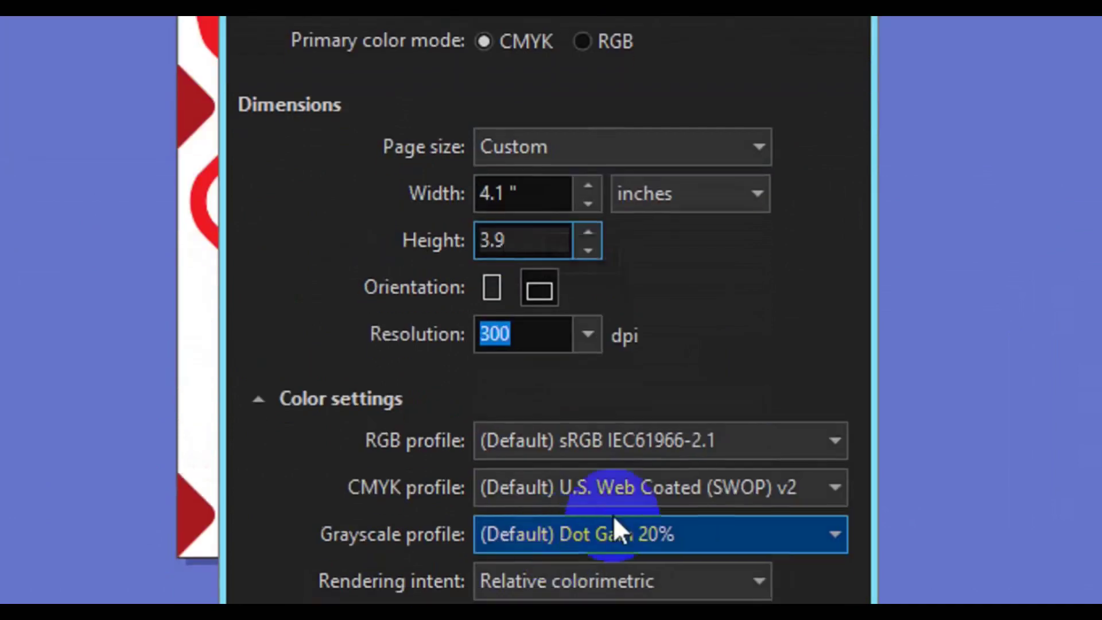
click(645, 512)
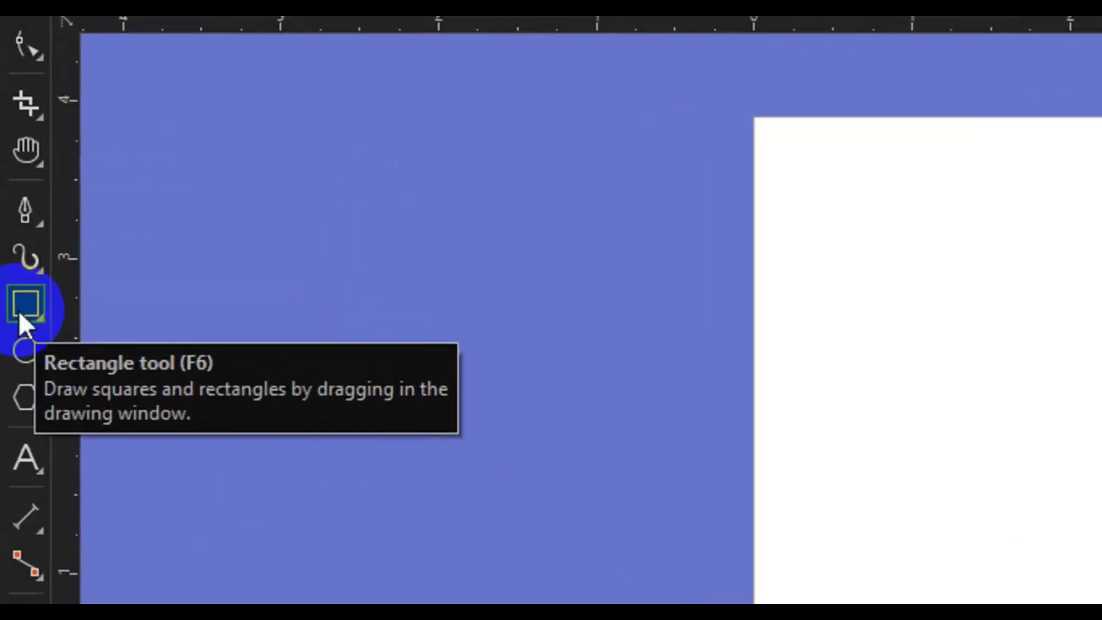
Draw a horizontal rectangle about 4.17 by 1.38 inches, overlapping the page's left edge
double_click(12, 279)
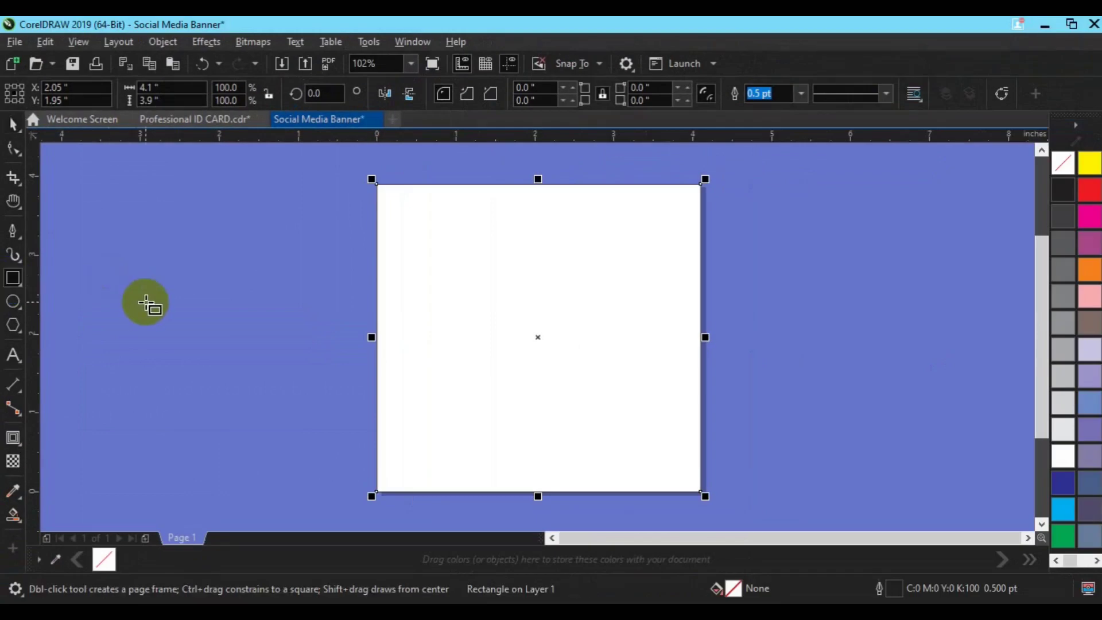
drag(194, 319, 606, 464)
drag(453, 411, 480, 413)
Round all the rectangle's corners fully to a 0.691 inch radius, forming a pill shape
click(14, 150)
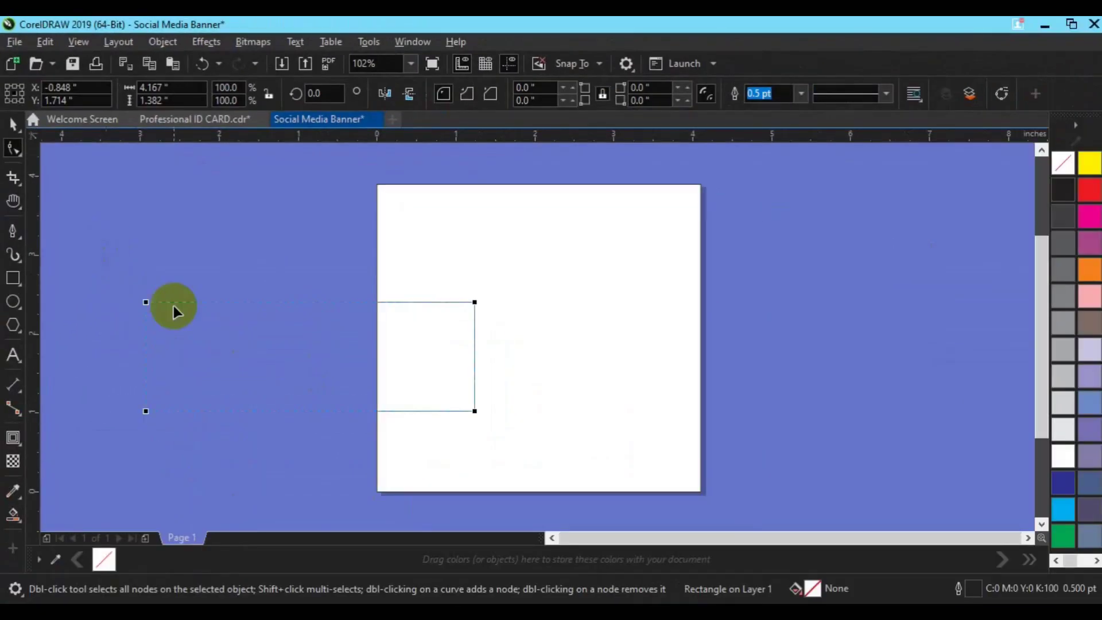
drag(146, 303, 290, 360)
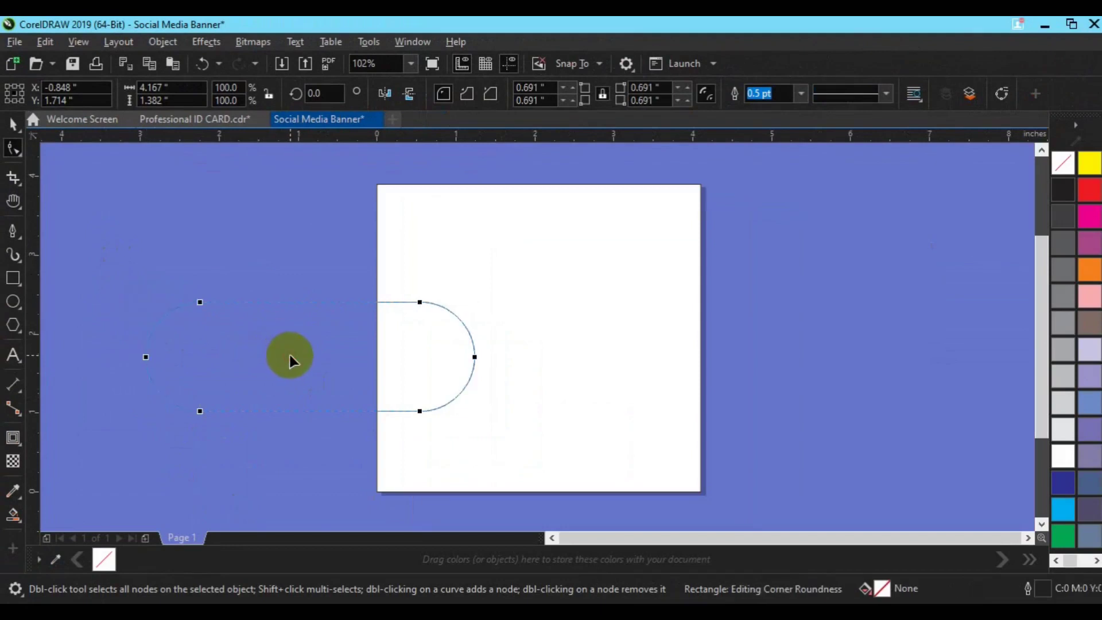
click(529, 93)
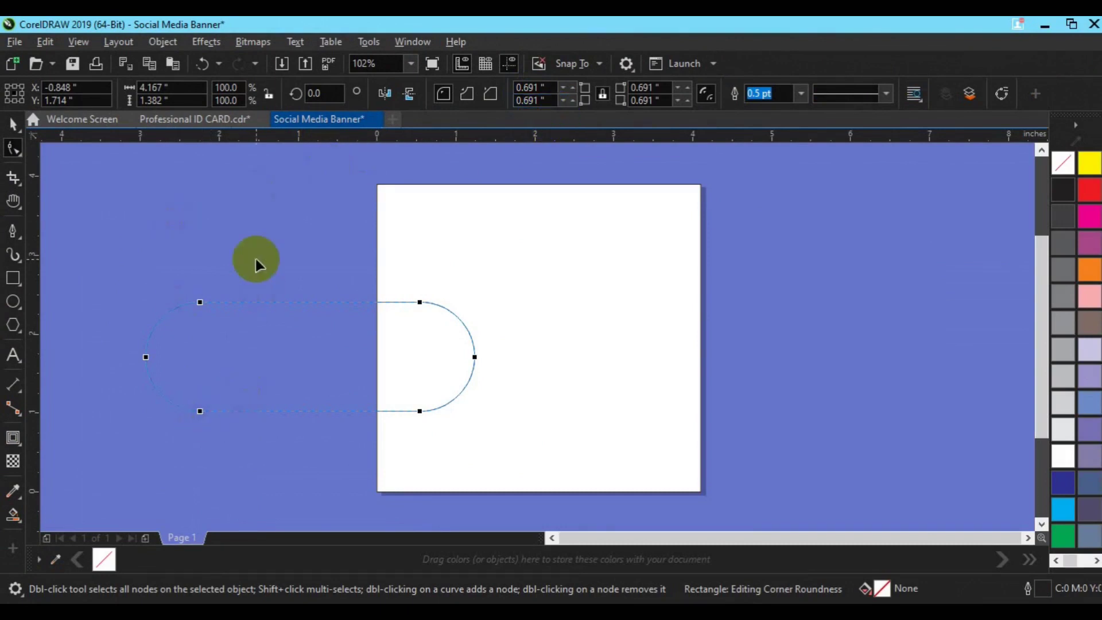
click(498, 305)
click(333, 376)
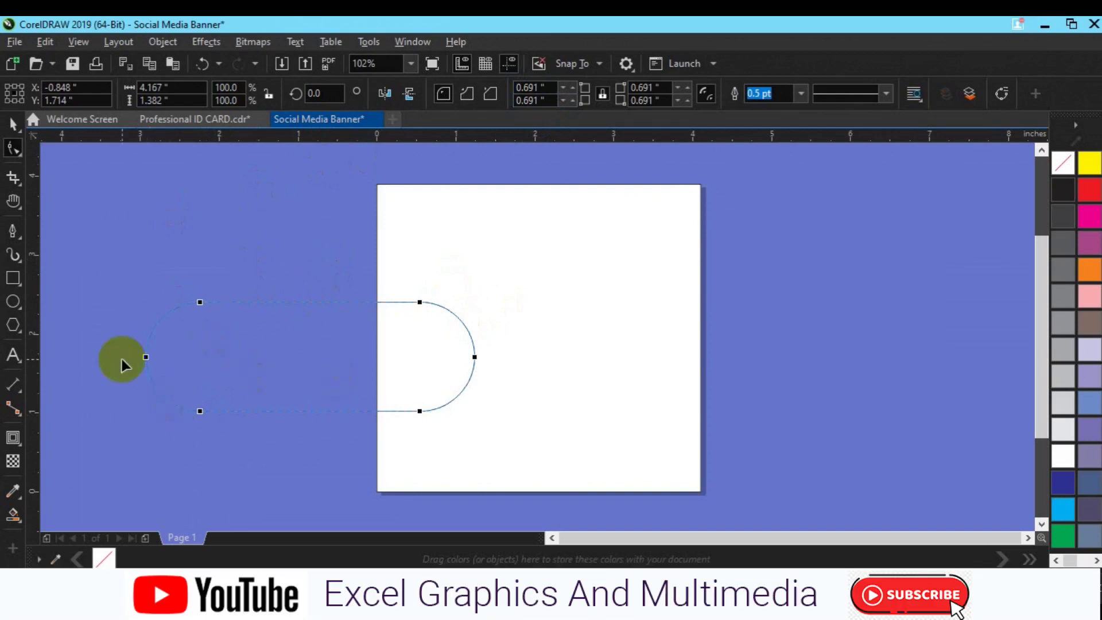
Center the pill shape on the page
key(p)
click(12, 123)
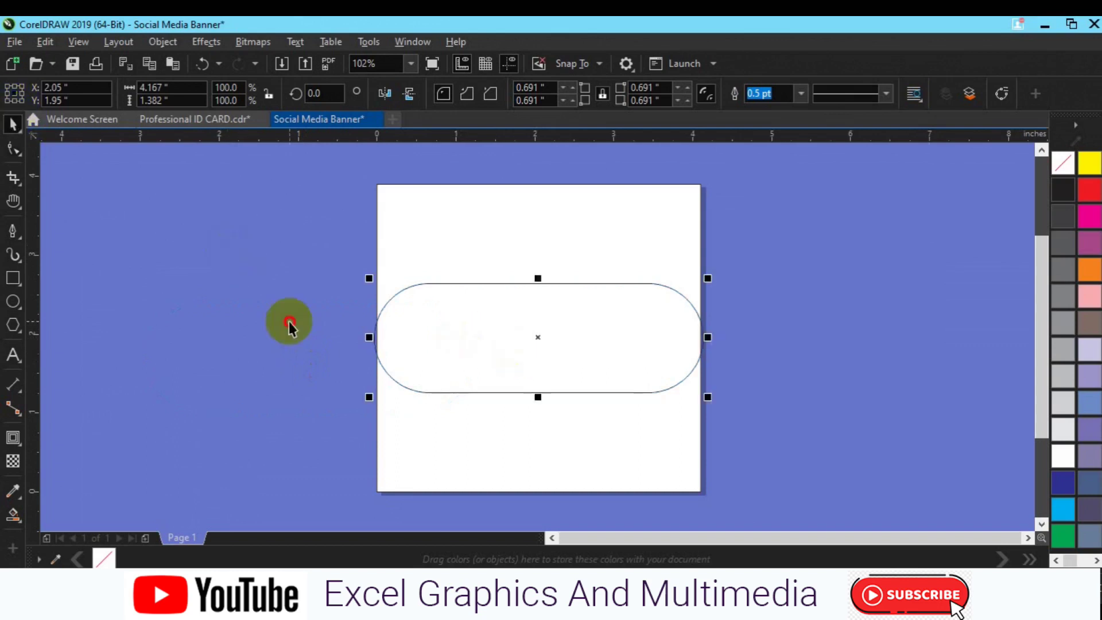
drag(536, 343, 891, 334)
key(ctrl+z)
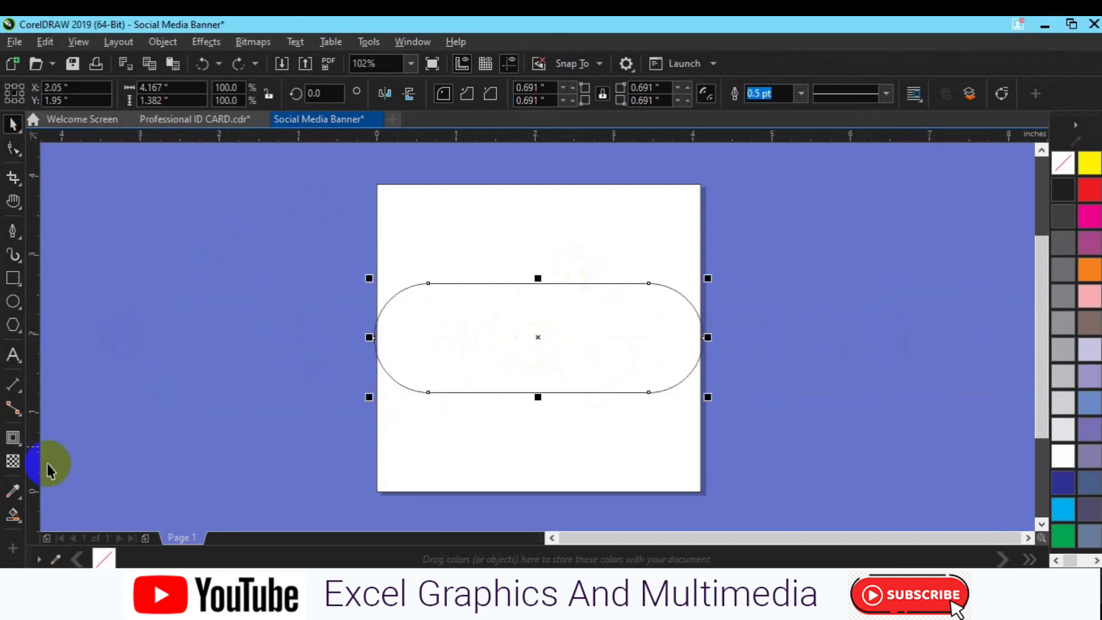
Apply an inside contour to the pill shape with 1 step and a 0.1 inch offset
click(13, 439)
click(394, 92)
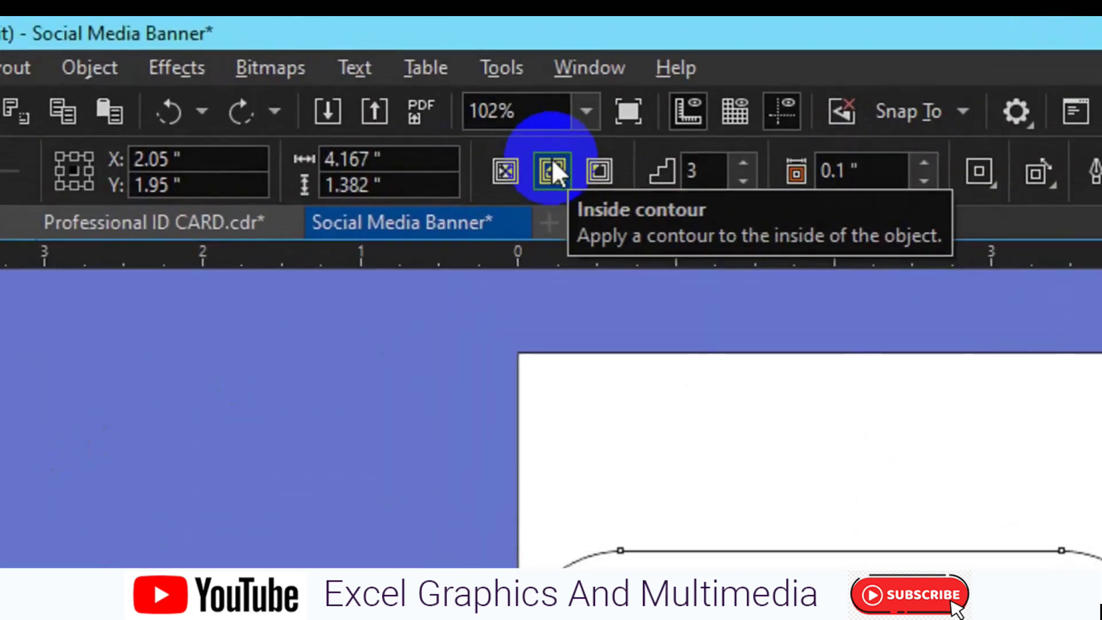
click(552, 166)
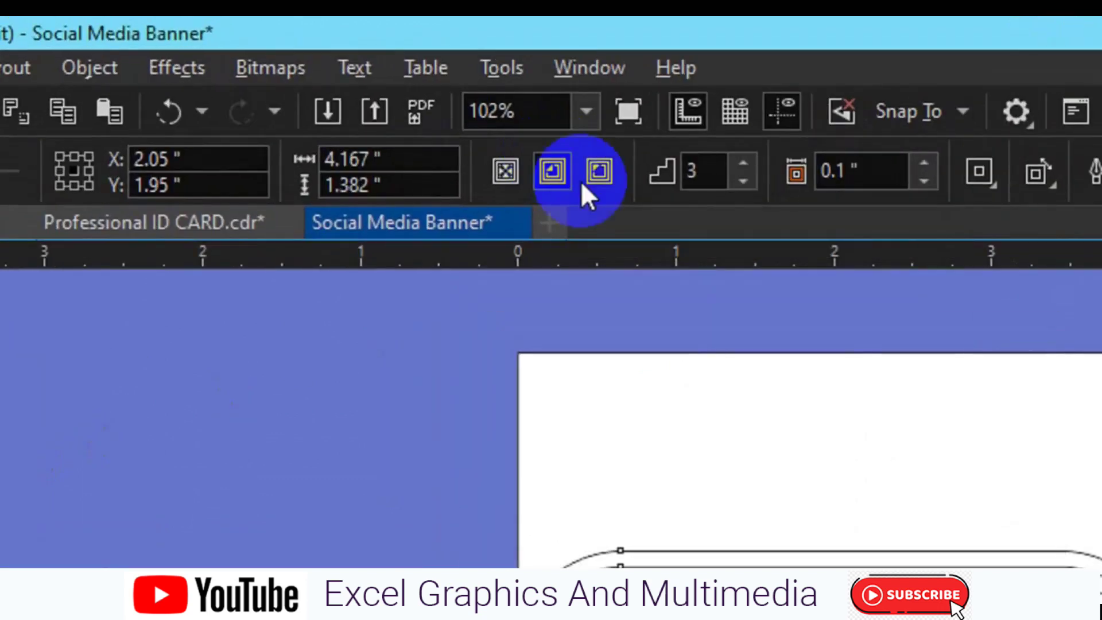
click(740, 182)
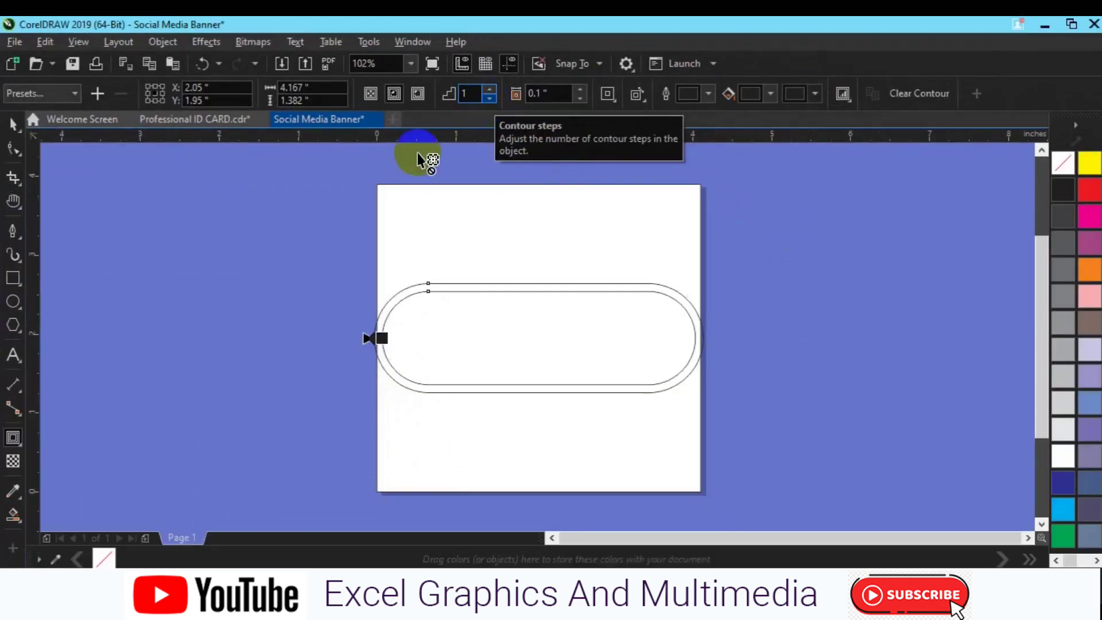
Place a copy of the contoured pill shape beside the original, to the right of the page
click(11, 130)
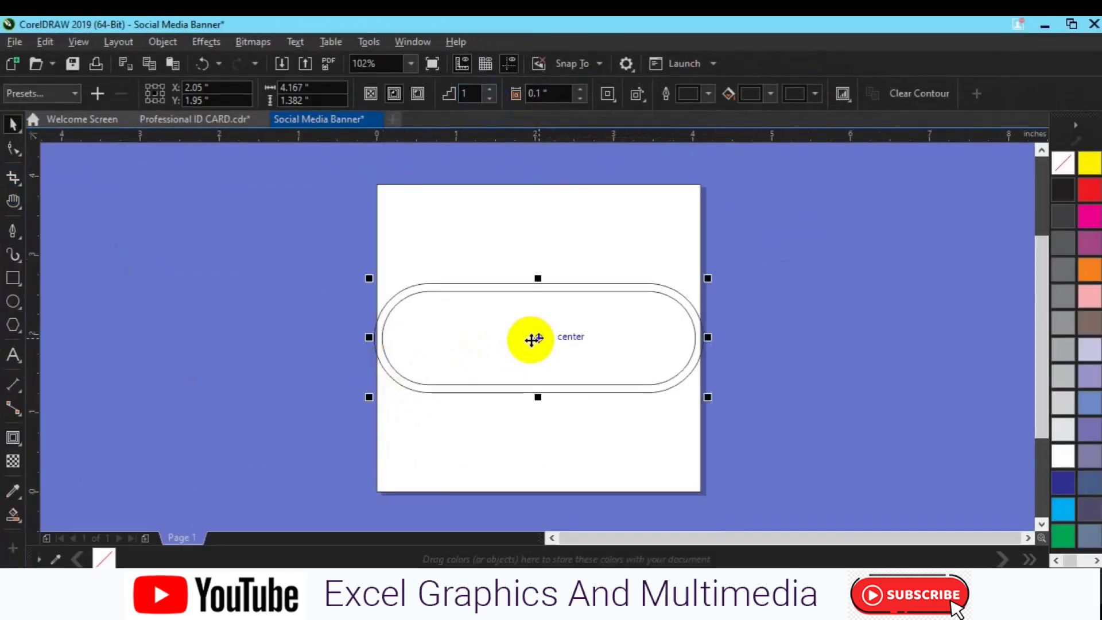
drag(531, 340, 887, 319)
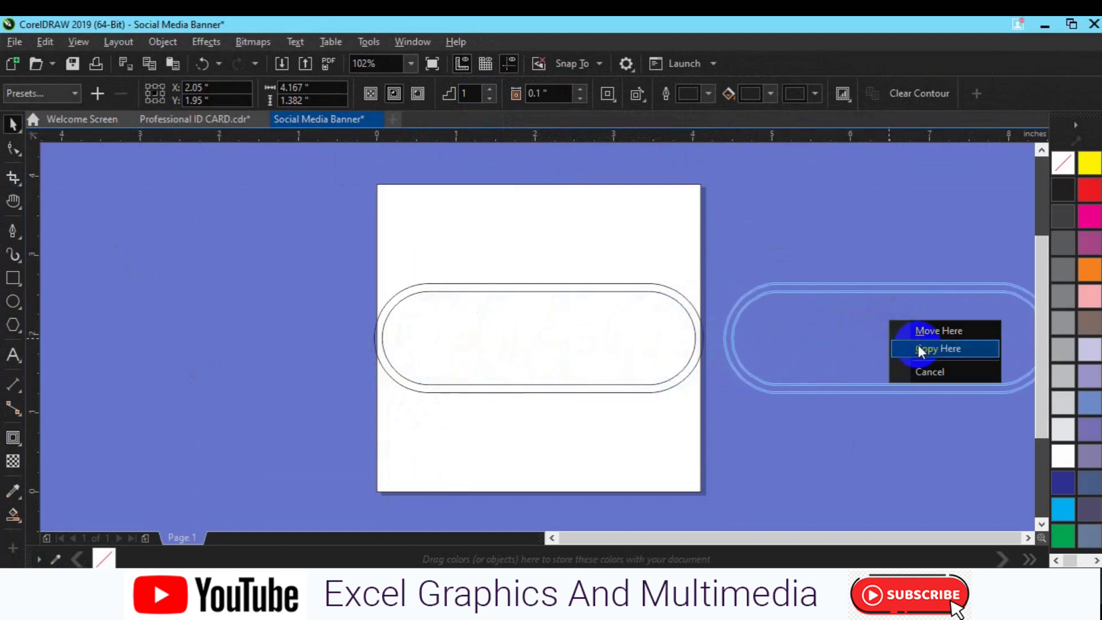
click(917, 348)
Group the two contoured pill shapes and rotate the group by 45 degrees
click(652, 357)
shift+click(792, 359)
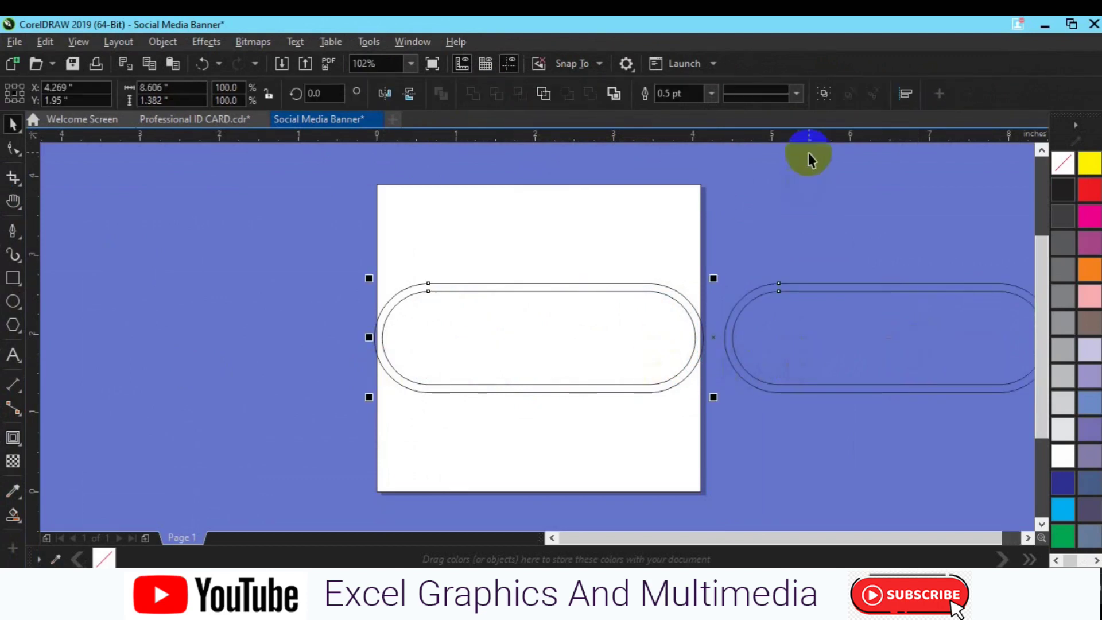
click(824, 94)
click(714, 336)
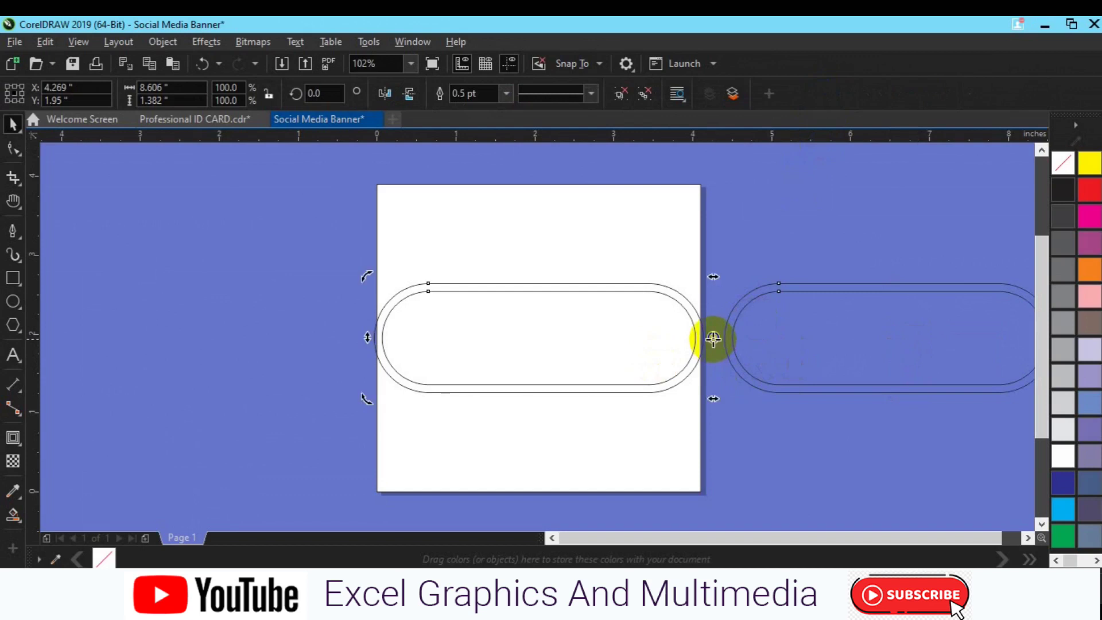
click(328, 94)
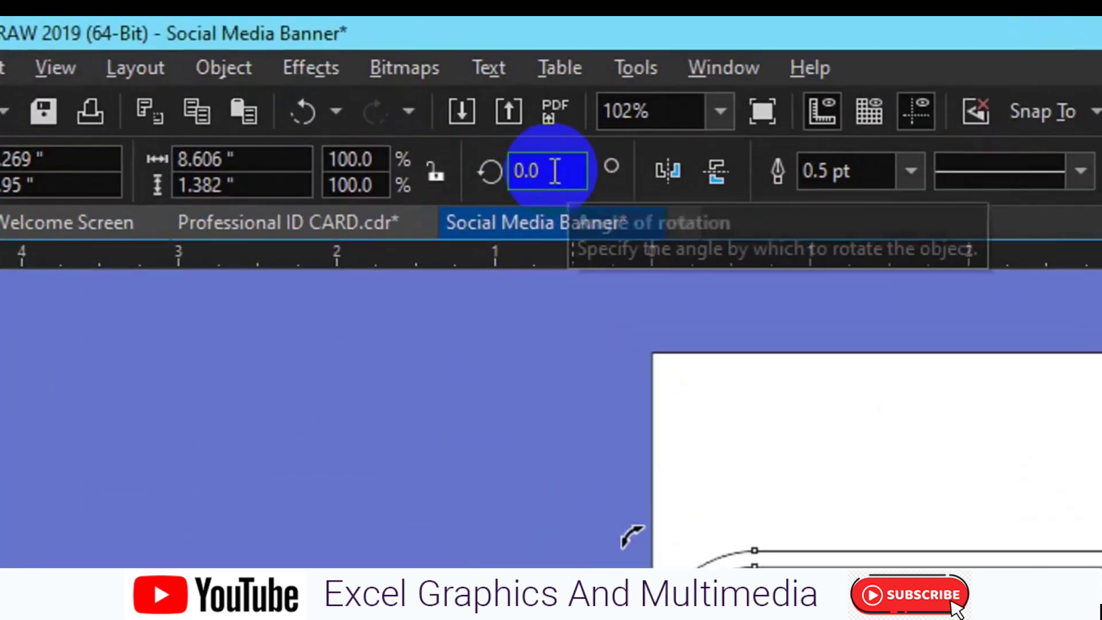
text(45)
key(Return)
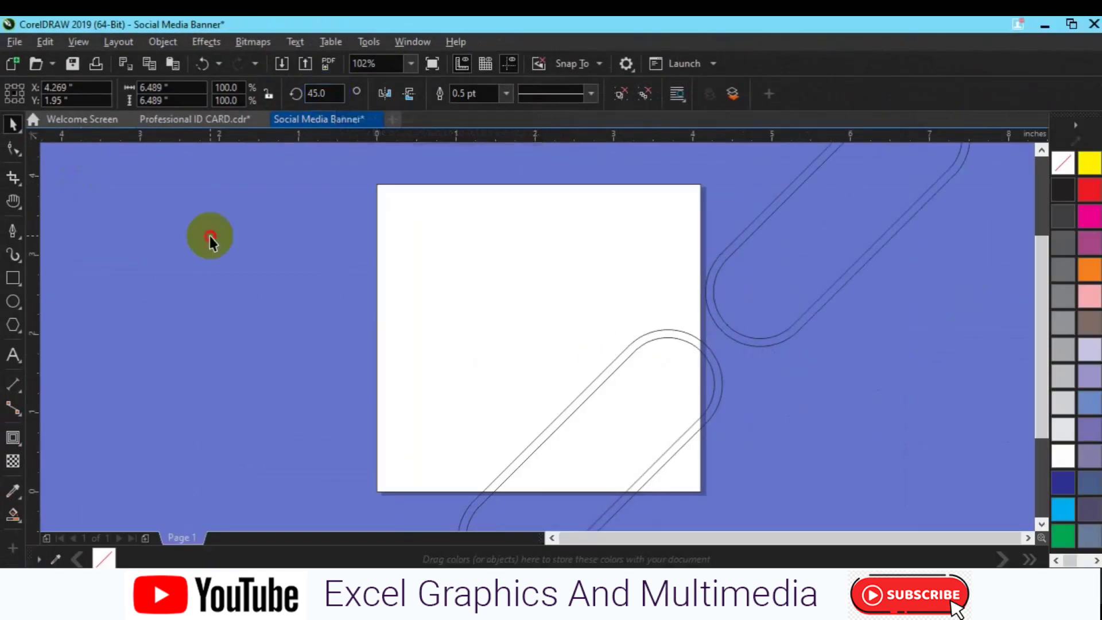
Center the rotated group of pill shapes on the page
click(280, 283)
click(747, 395)
click(665, 345)
key(p)
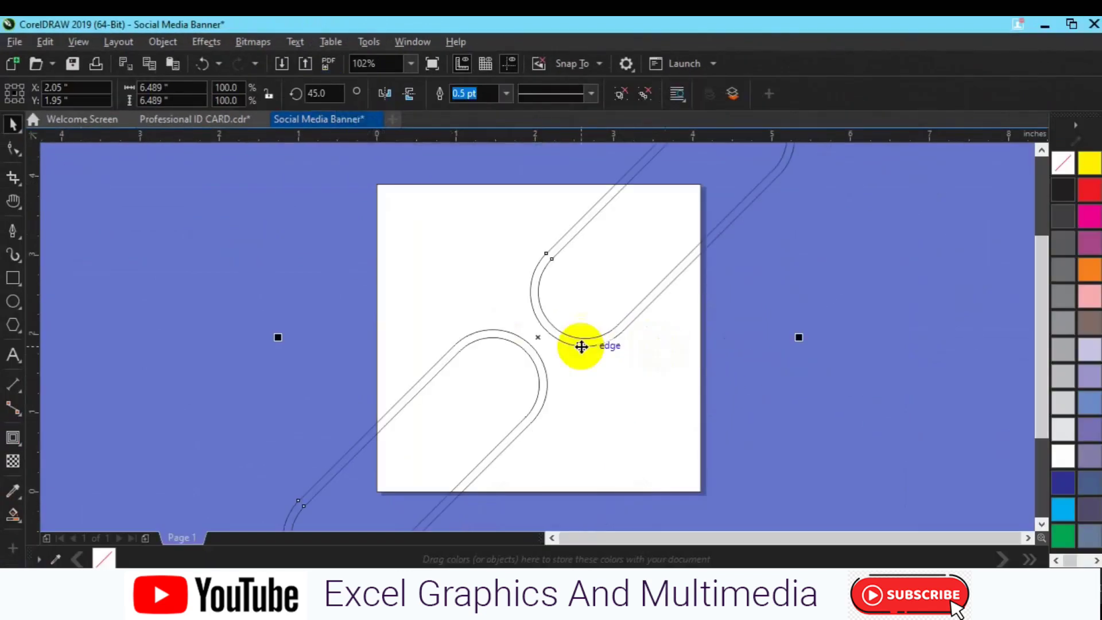
drag(534, 353, 554, 344)
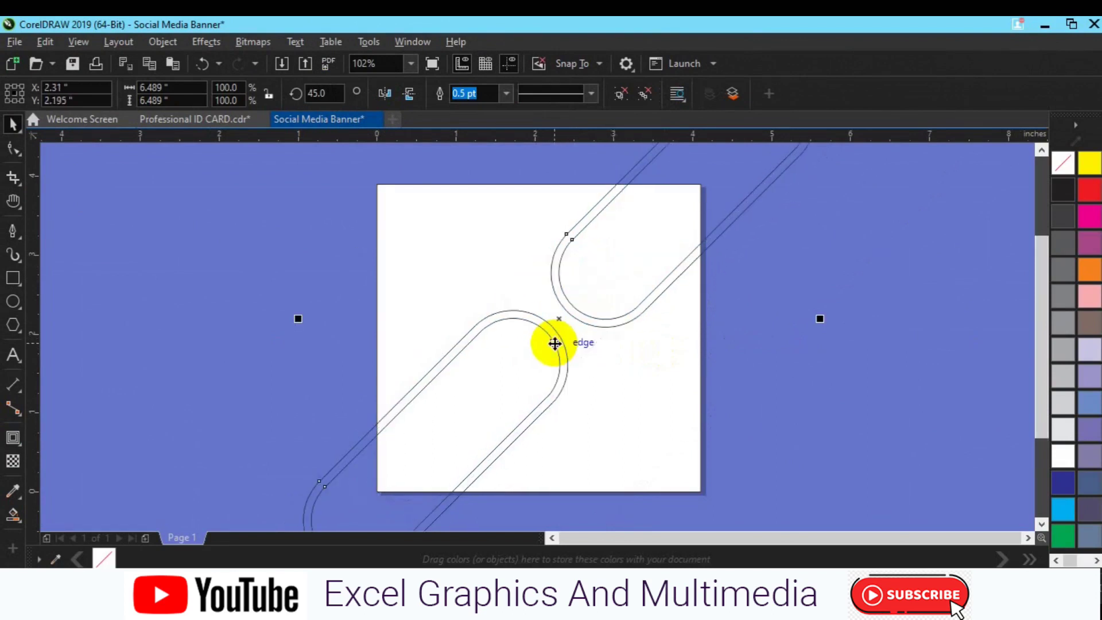
key(p)
Move the group up and to the right, to about X 2.43 and Y 2.3 inches
drag(541, 340, 546, 333)
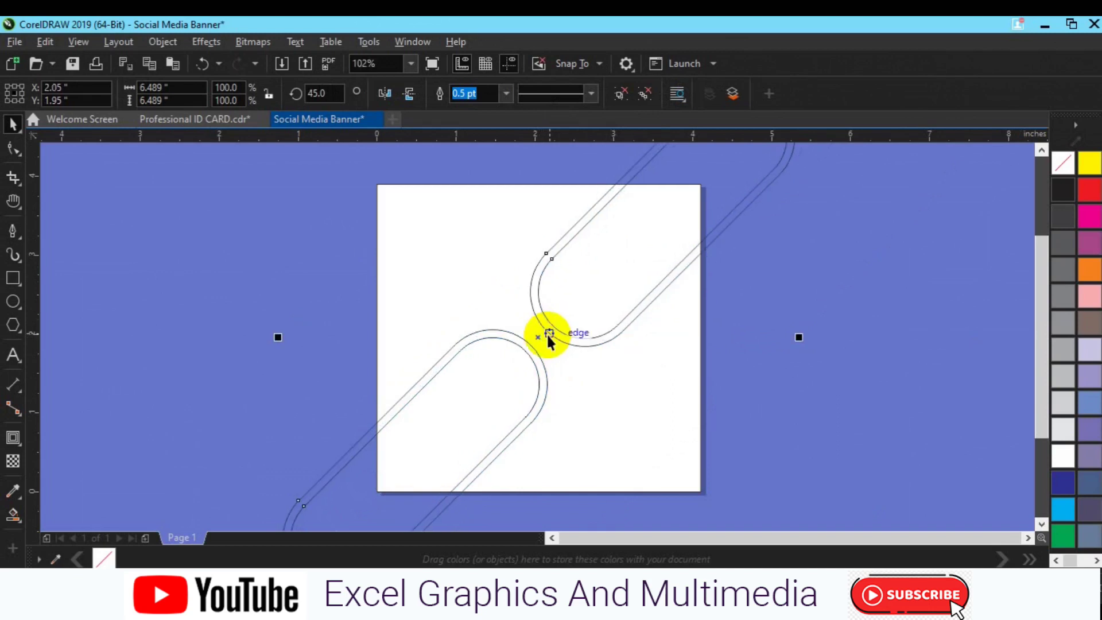
key(Right)
key(Right)
key(Right)
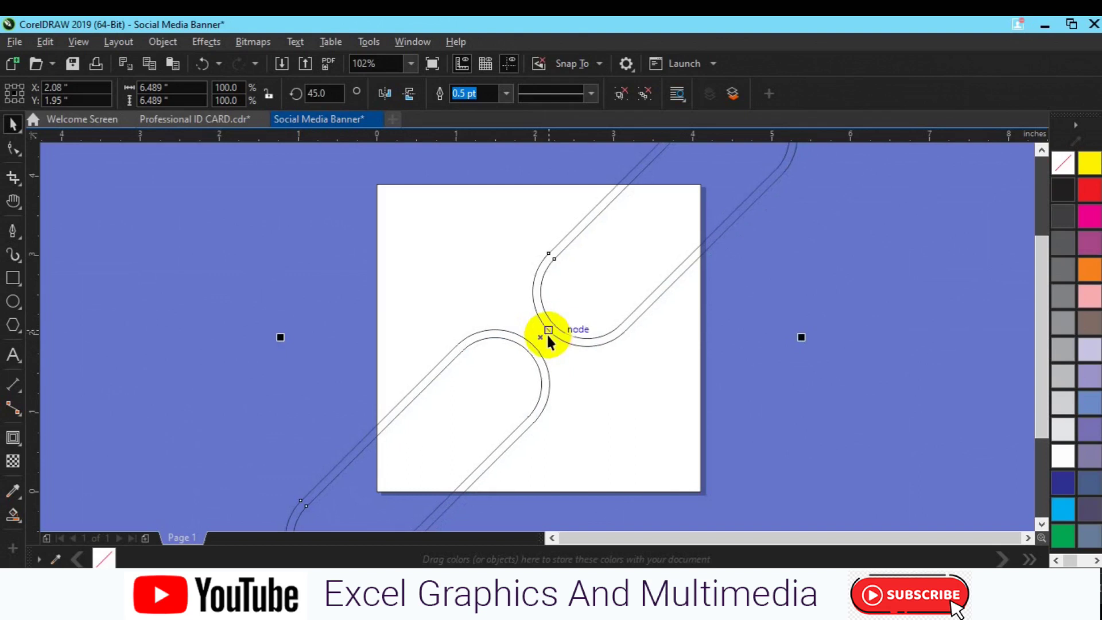
drag(548, 336, 575, 300)
click(782, 395)
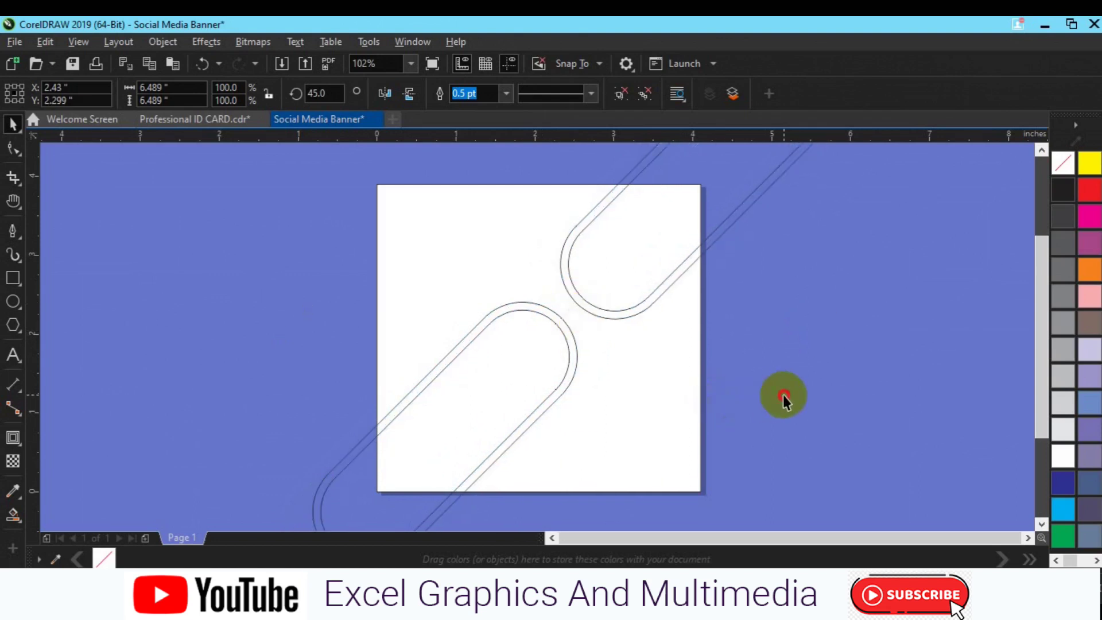
click(463, 389)
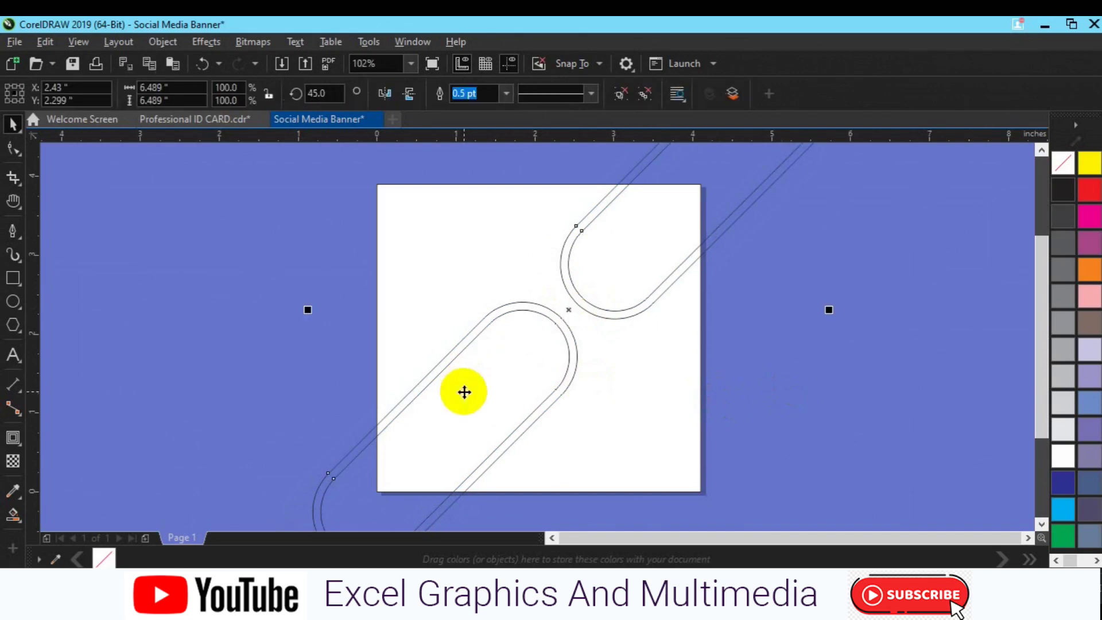
click(775, 326)
Duplicate the outer outline of the lower-left pill shape and set the copy's rotation angle to 0 degrees
click(464, 335)
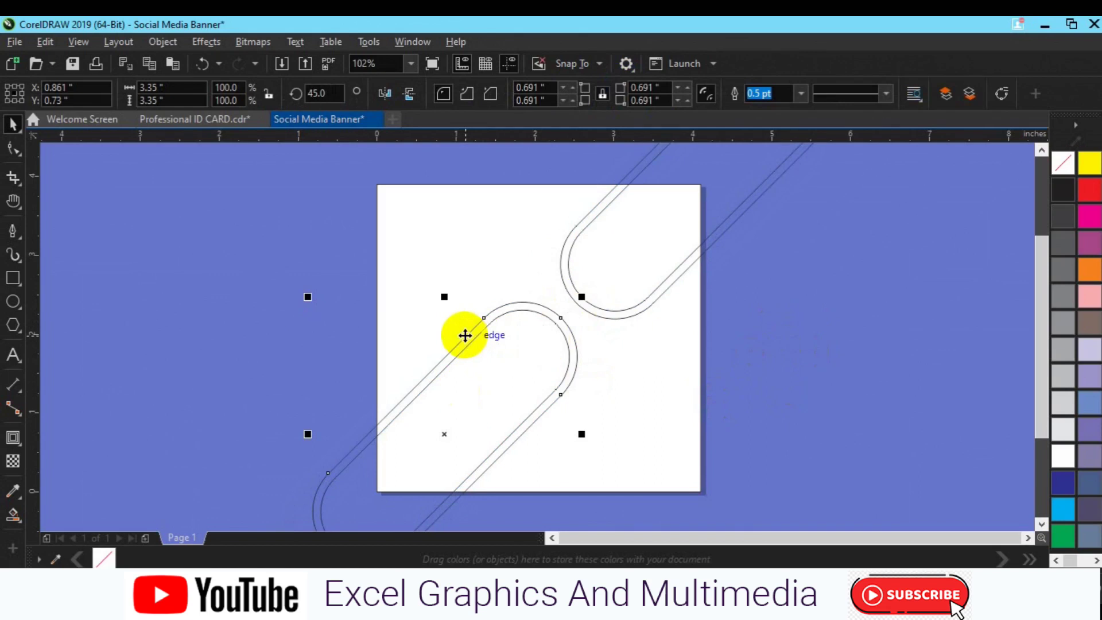
key(ctrl+d)
click(461, 407)
click(307, 95)
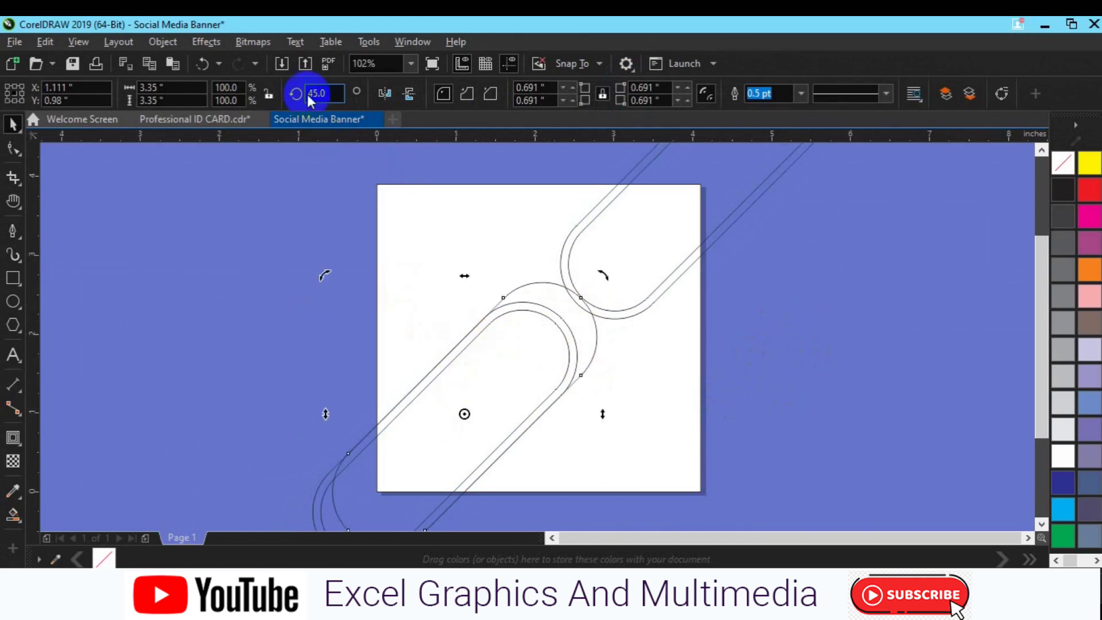
double_click(312, 93)
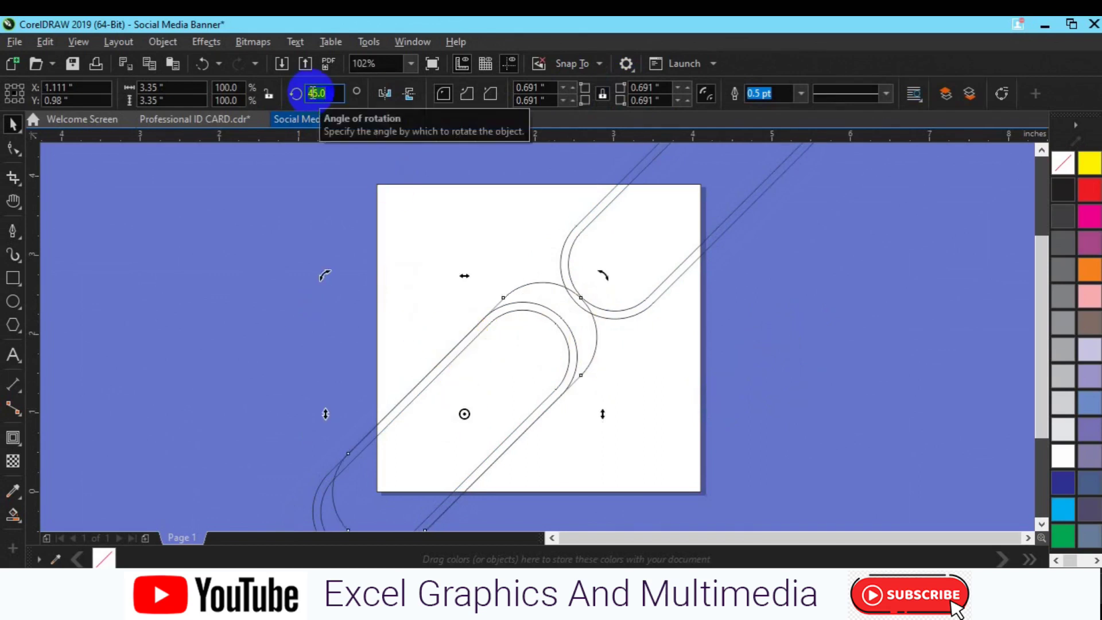
key(Return)
Move the horizontal pill outline to the left of the page, slightly overlapping the page edge
click(153, 256)
click(401, 415)
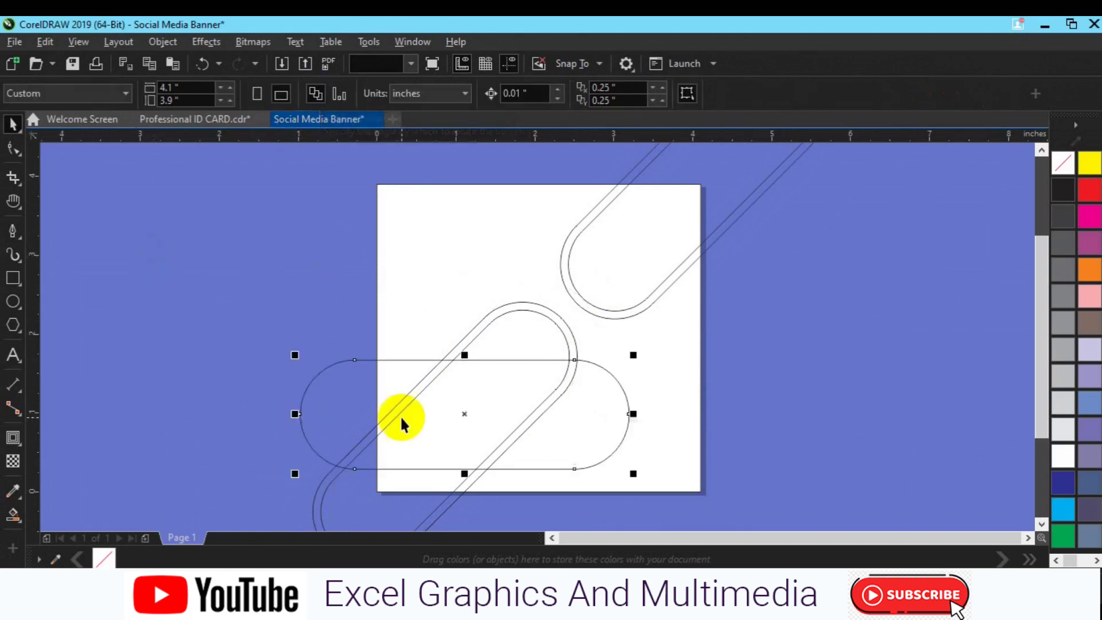
drag(400, 415, 174, 315)
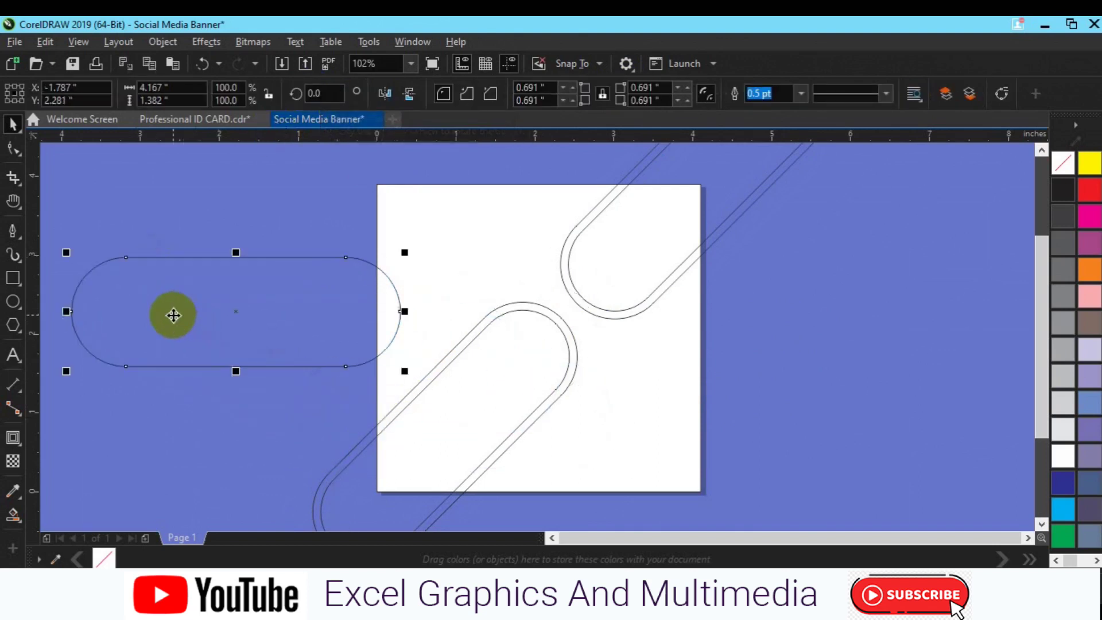
Draw a straight horizontal line about 4.73 inches long with the Pen tool, along the top edge of the horizontal pill outline
click(13, 230)
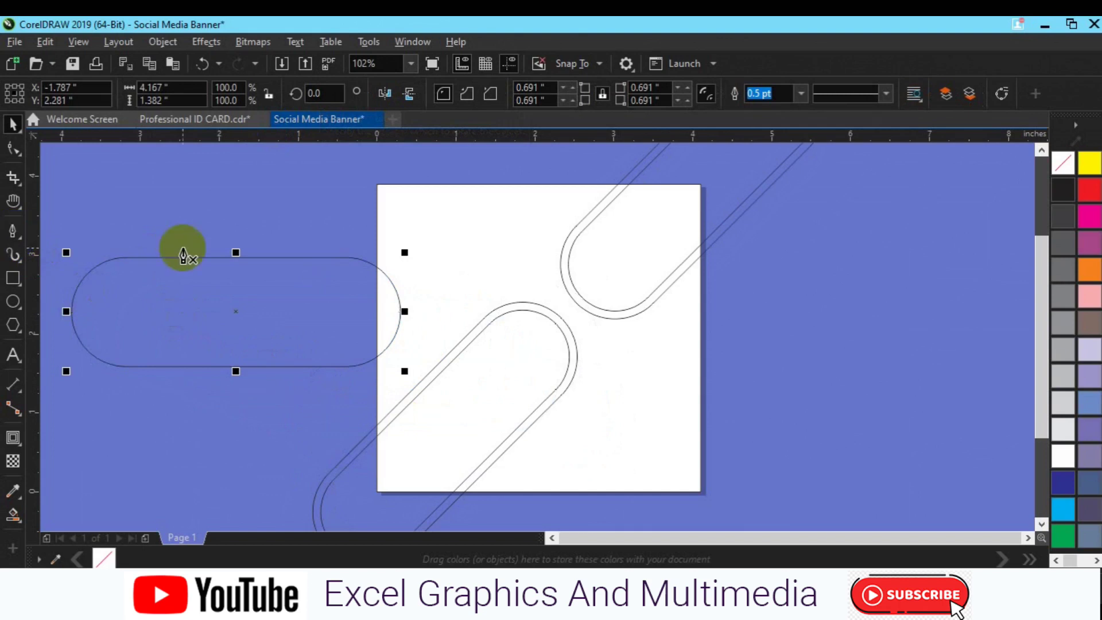
click(93, 259)
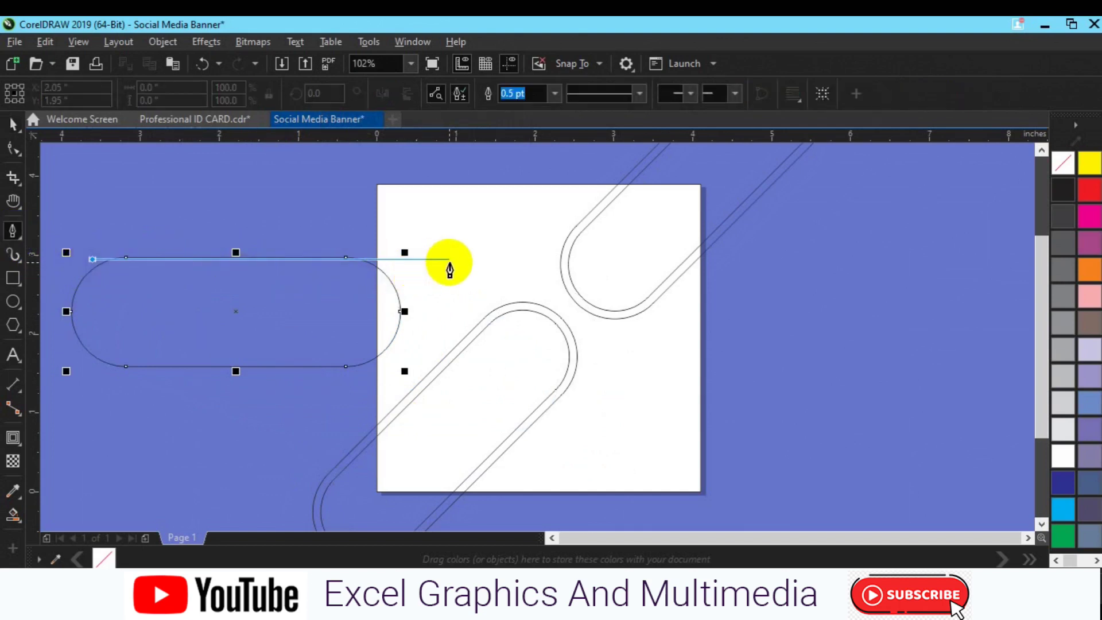
double_click(466, 259)
key(space)
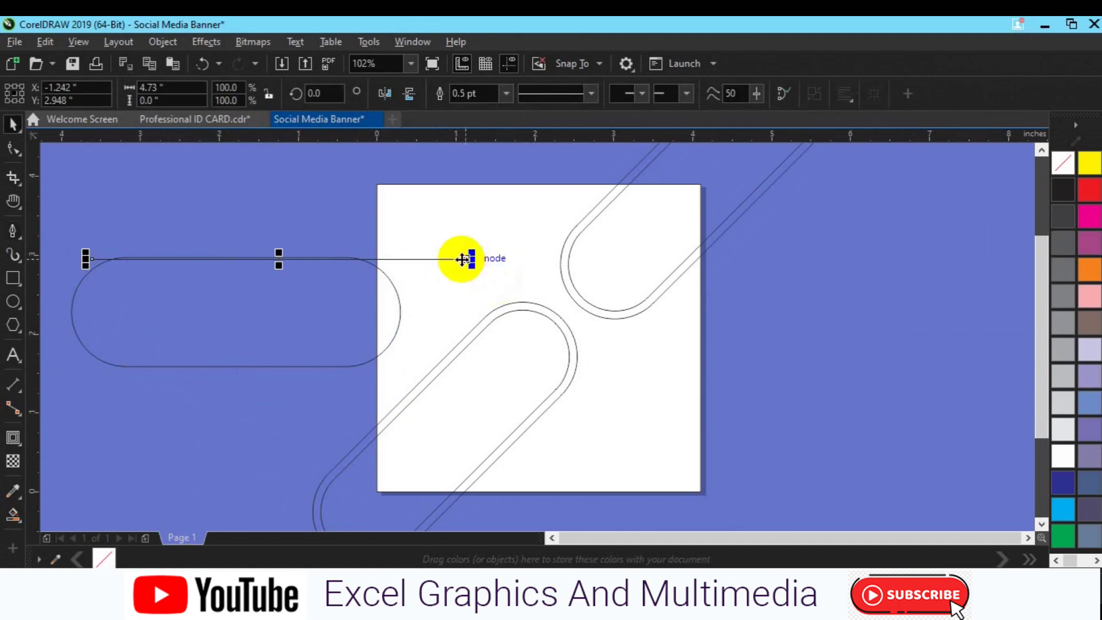
Move the horizontal line left to about X -1.96 and Y 2.94 inches, so it spans the horizontal pill outline
drag(467, 259, 401, 261)
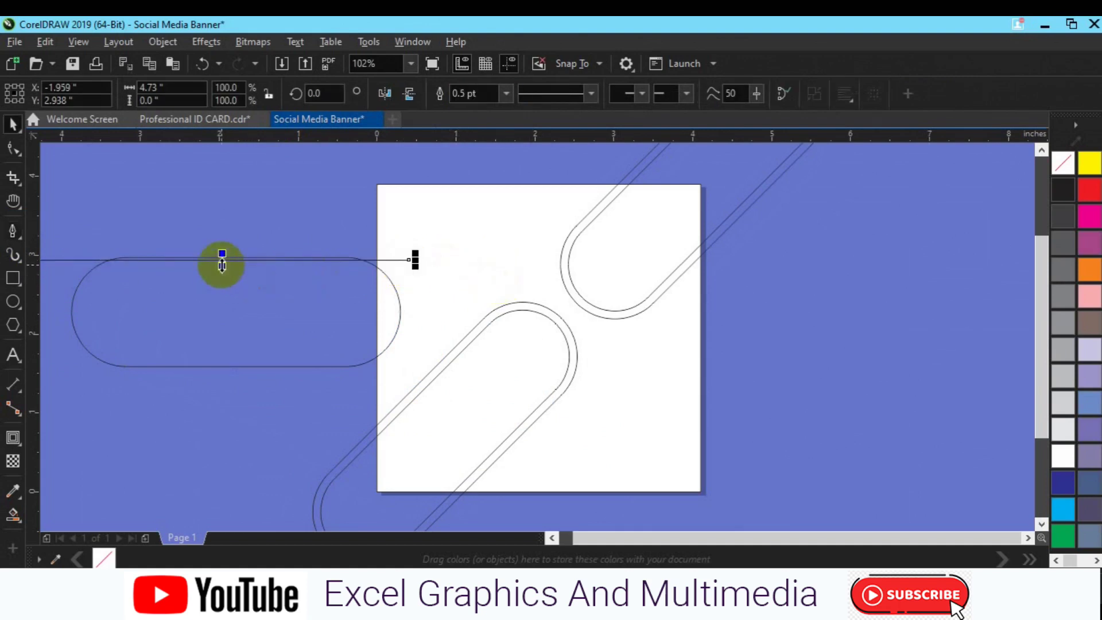
drag(222, 264, 222, 268)
click(263, 236)
Place a copy of the horizontal line slightly below and to the left of the original
scroll(263, 236, up, 2)
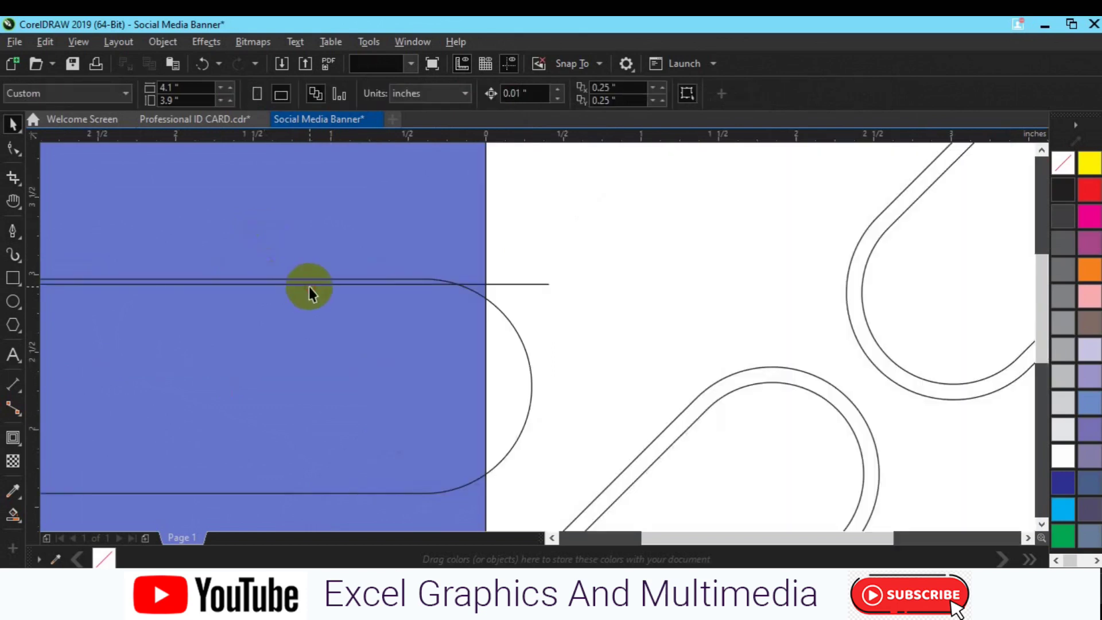
click(308, 287)
click(515, 282)
click(516, 284)
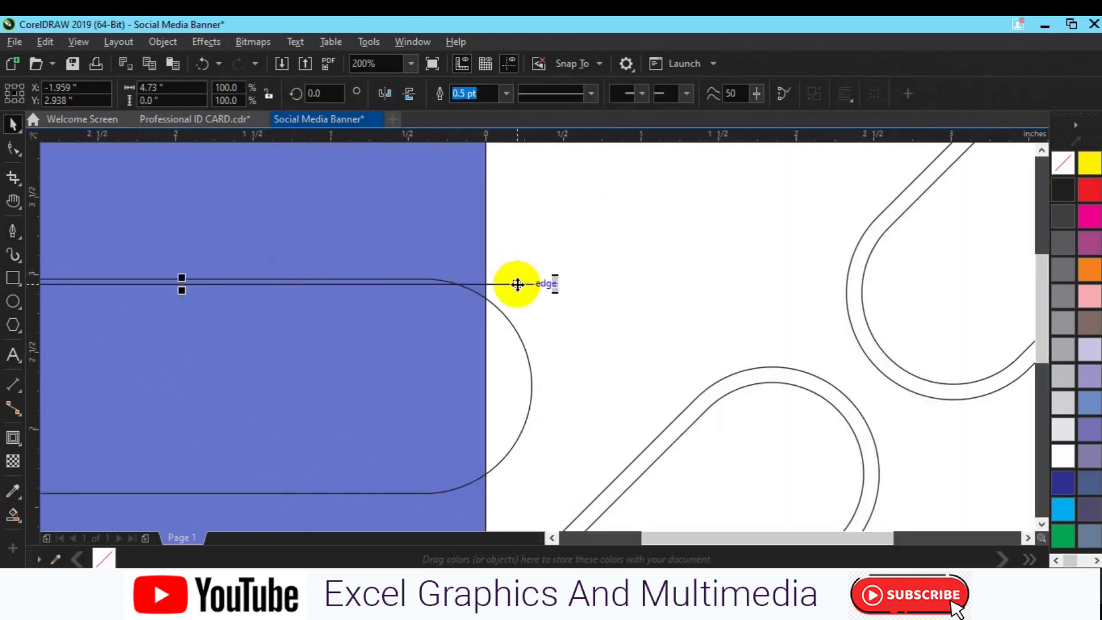
drag(517, 284, 514, 292)
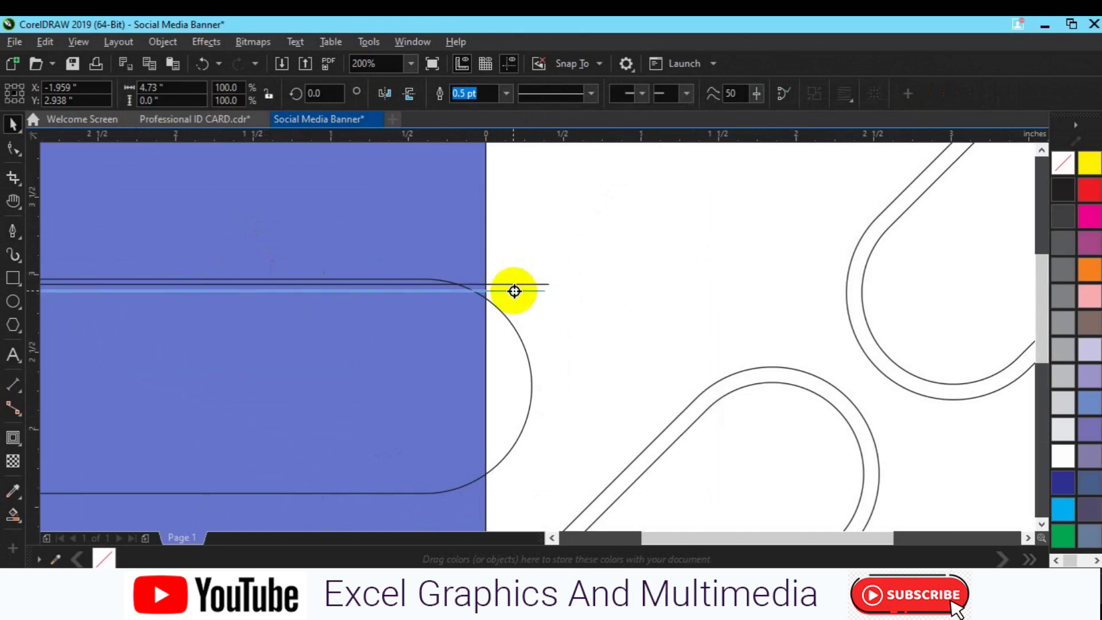
drag(514, 292, 514, 292)
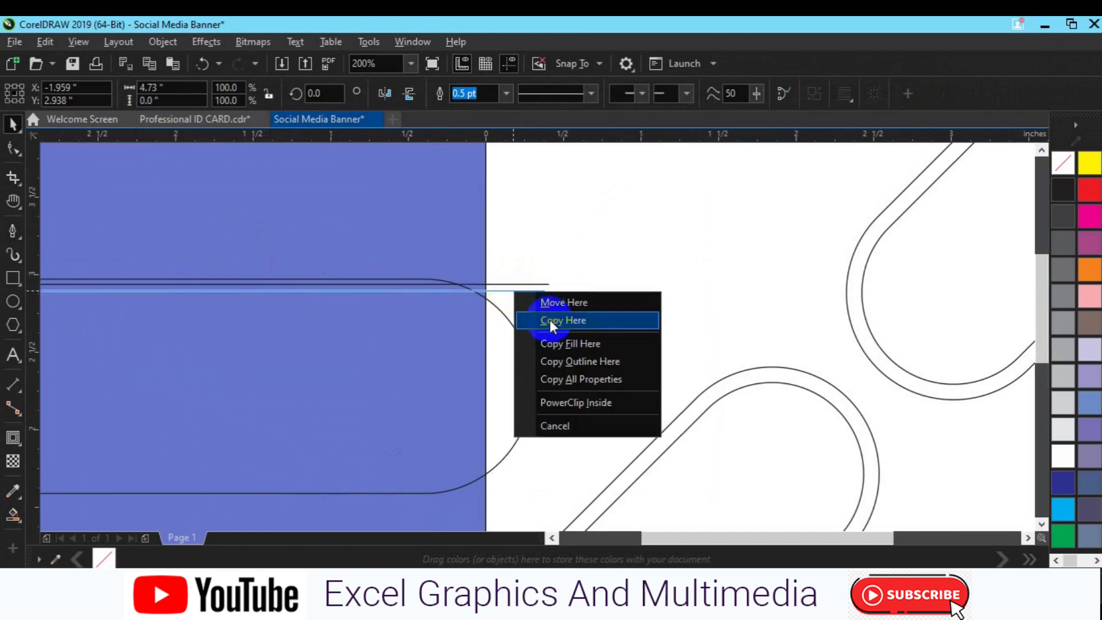
click(550, 319)
Repeat the line duplication until evenly spaced lines fill the pill outline down to its lower edge
key(ctrl+r)
key(ctrl+r)
key(ctrl+r)
key(ctrl+r)
key(ctrl+r)
key(ctrl+r)
key(ctrl+r)
key(ctrl+r)
key(ctrl+r)
key(ctrl+r)
key(ctrl+r)
key(ctrl+r)
key(ctrl+r)
key(ctrl+r)
key(ctrl+r)
key(ctrl+r)
key(ctrl+r)
key(ctrl+r)
key(ctrl+r)
key(ctrl+r)
key(ctrl+r)
key(ctrl+r)
key(ctrl+r)
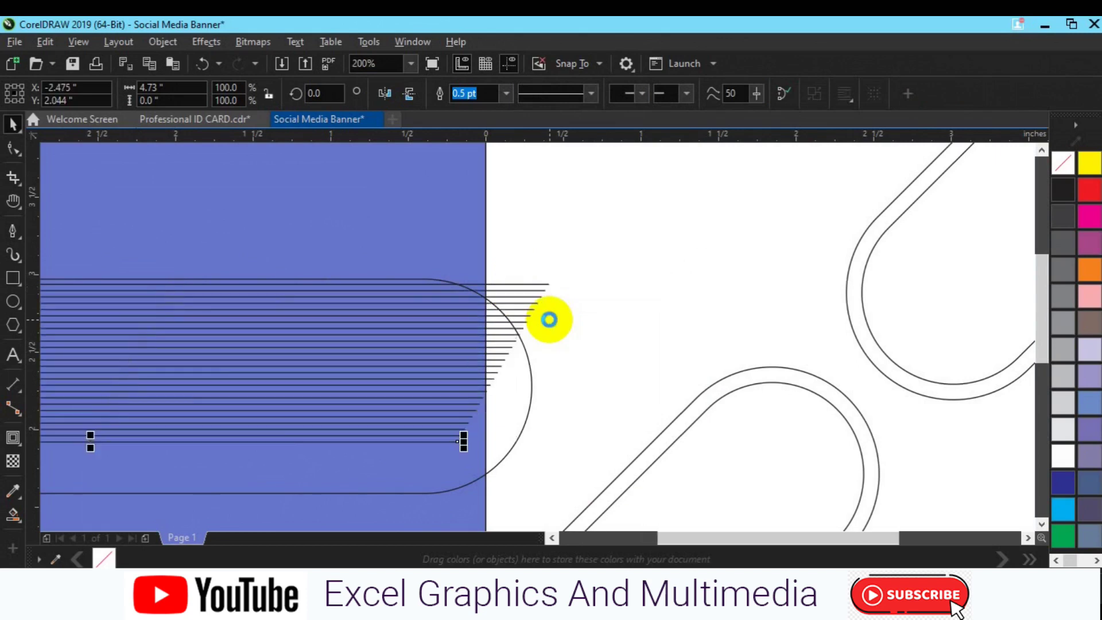
key(ctrl+r)
key(ctrl+r)
key(ctrl+r)
key(ctrl+r)
key(ctrl+r)
key(ctrl+r)
key(ctrl+r)
key(ctrl+r)
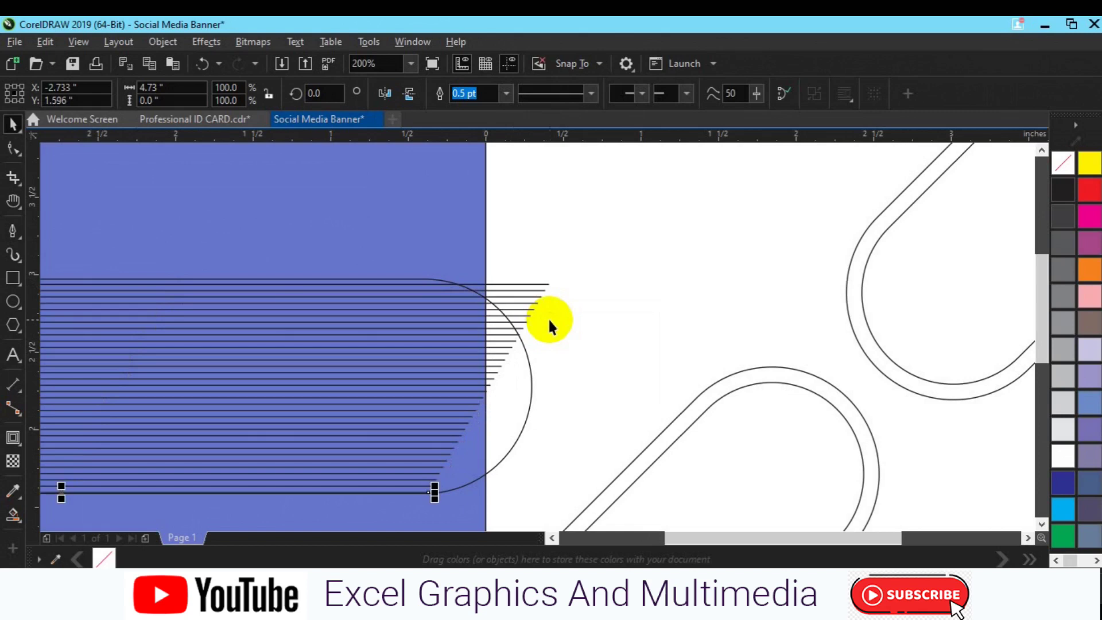
scroll(549, 318, down, 2)
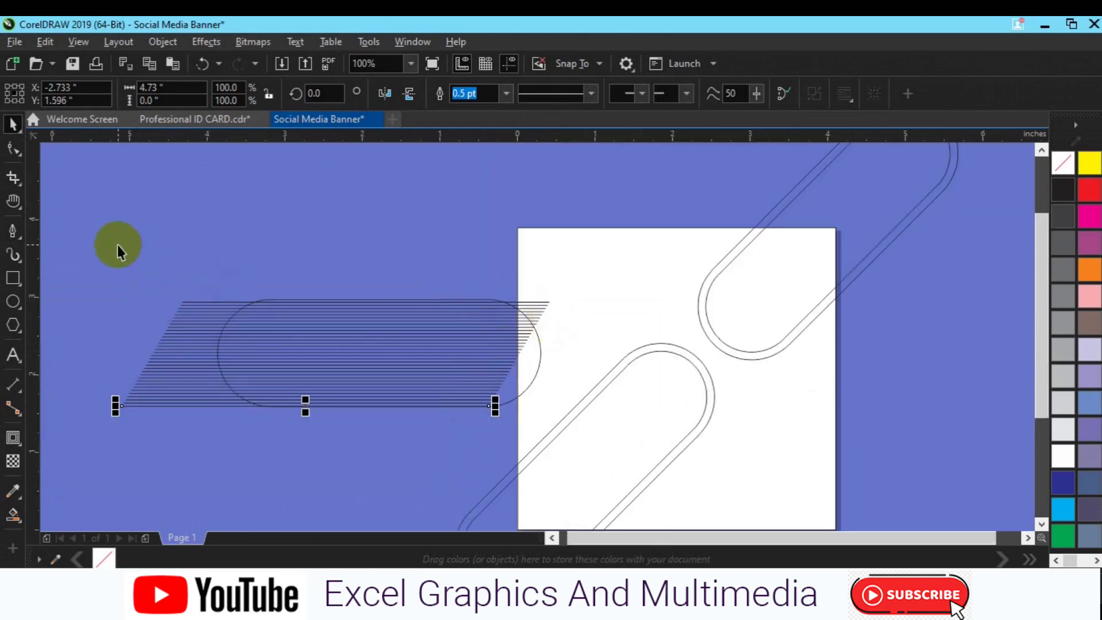
Move the pill outline right until its end clears the lines, and group all the horizontal lines
drag(125, 248, 533, 458)
click(536, 363)
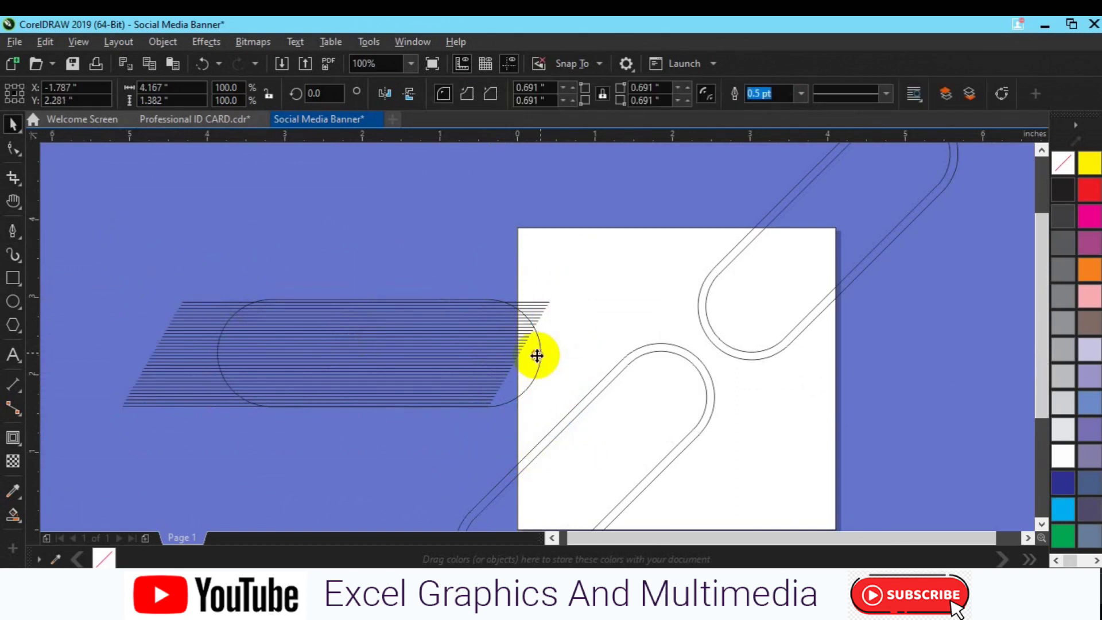
drag(536, 356, 641, 353)
drag(106, 272, 554, 440)
key(ctrl+g)
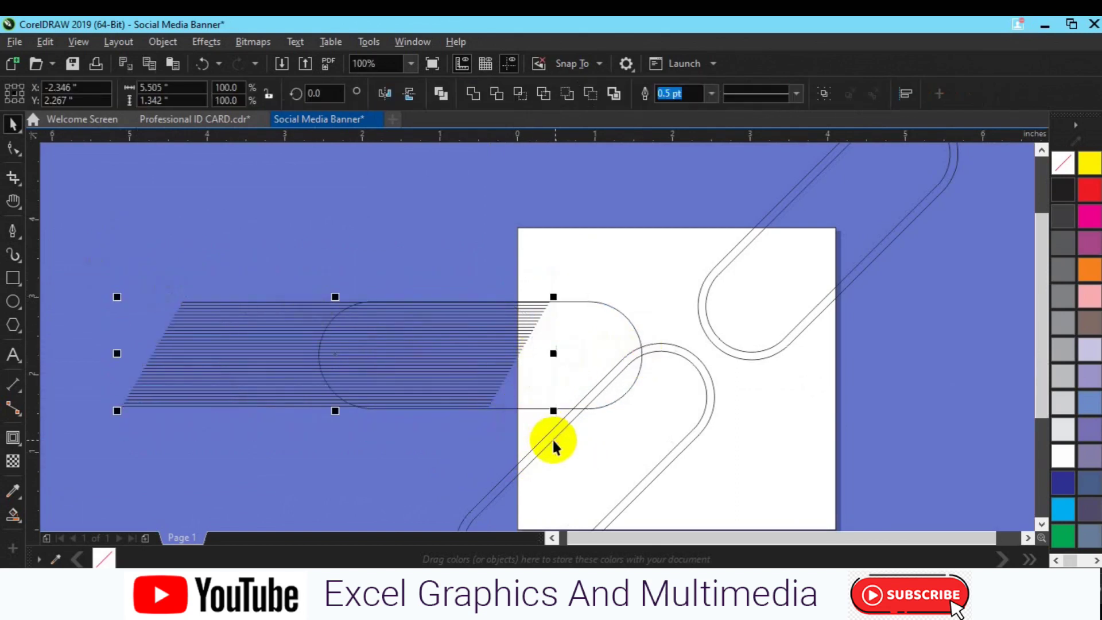
Center the line group and the pill outline on each other, and group them left of the page
click(596, 323)
key(c)
drag(552, 337, 351, 328)
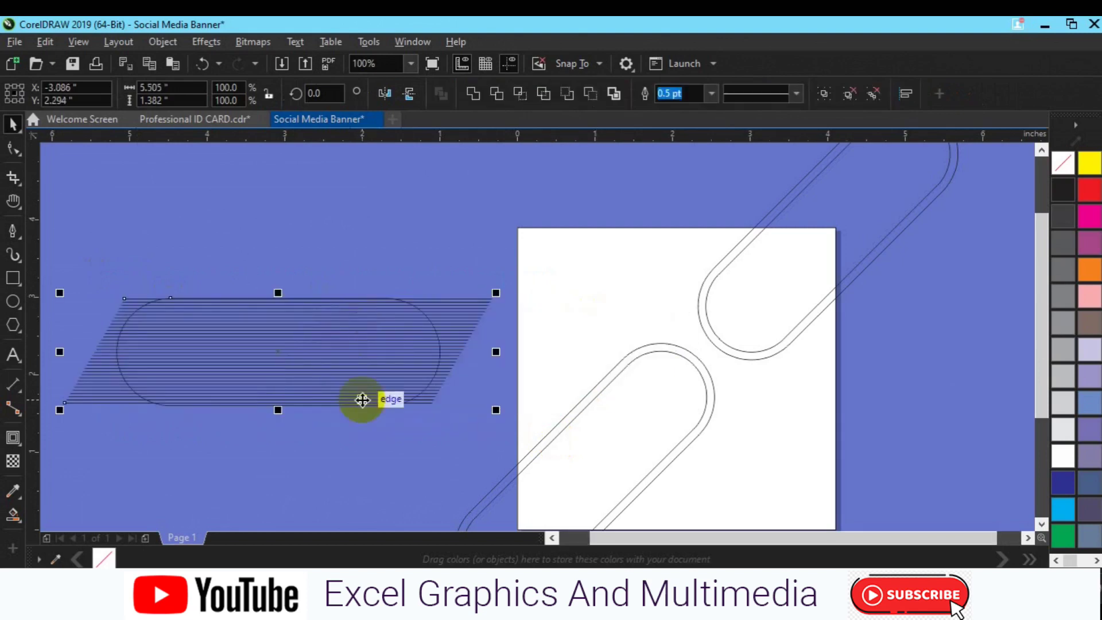
click(824, 93)
Rotate the striped pill group to 45 degrees and move it over the page's left edge, to about X -1.0 and Y 1.04 inches
click(319, 93)
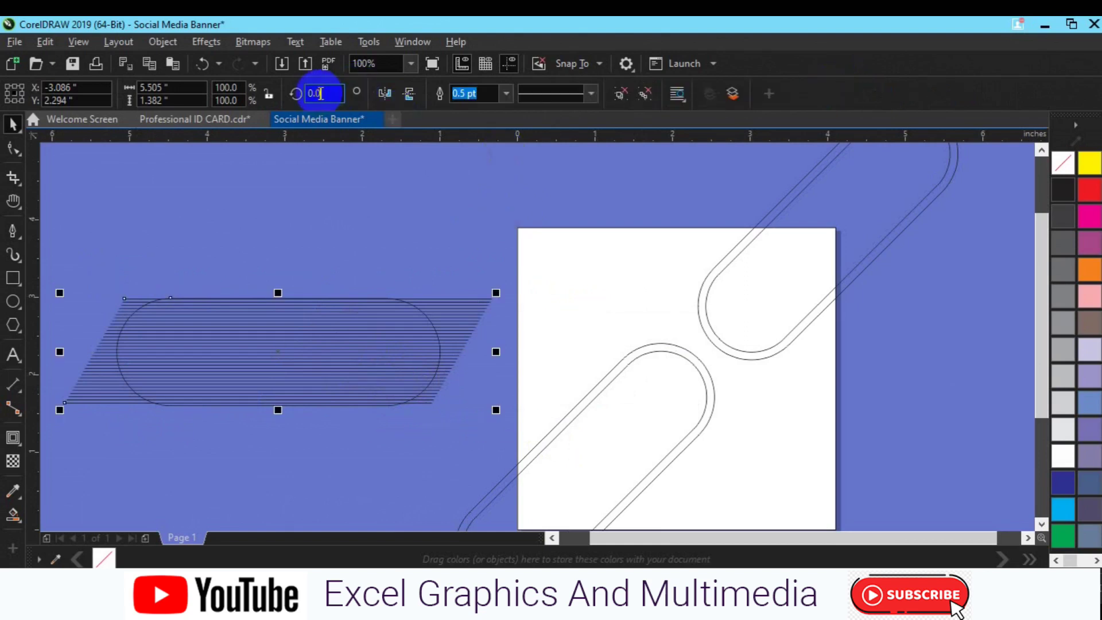
key(Return)
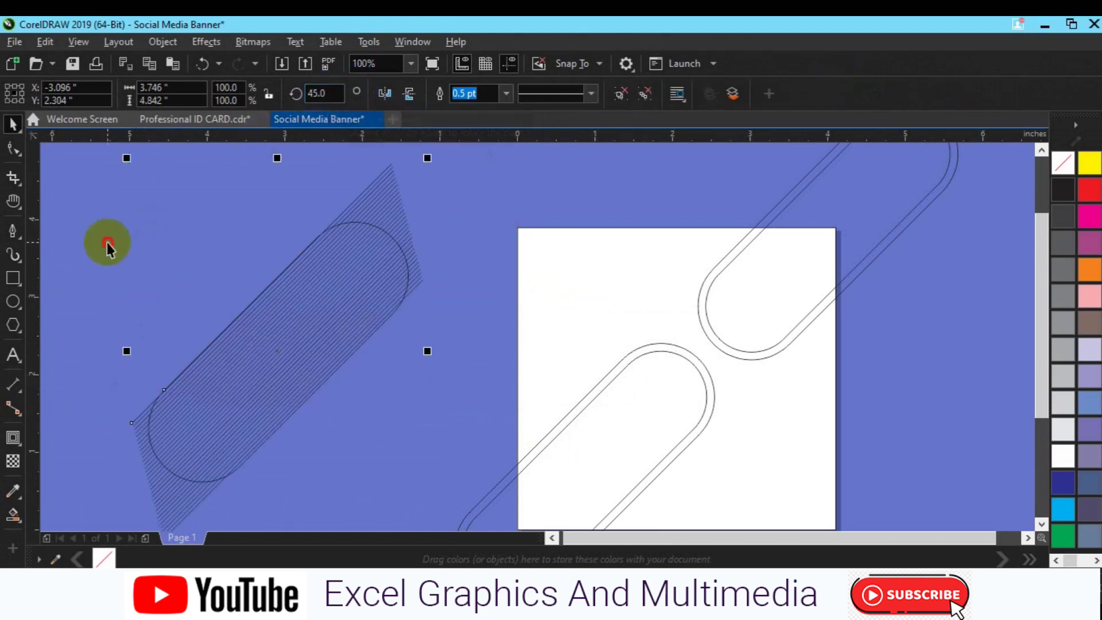
mouse_move(366, 287)
mouse_down()
mouse_move(504, 315)
mouse_move(564, 348)
mouse_up()
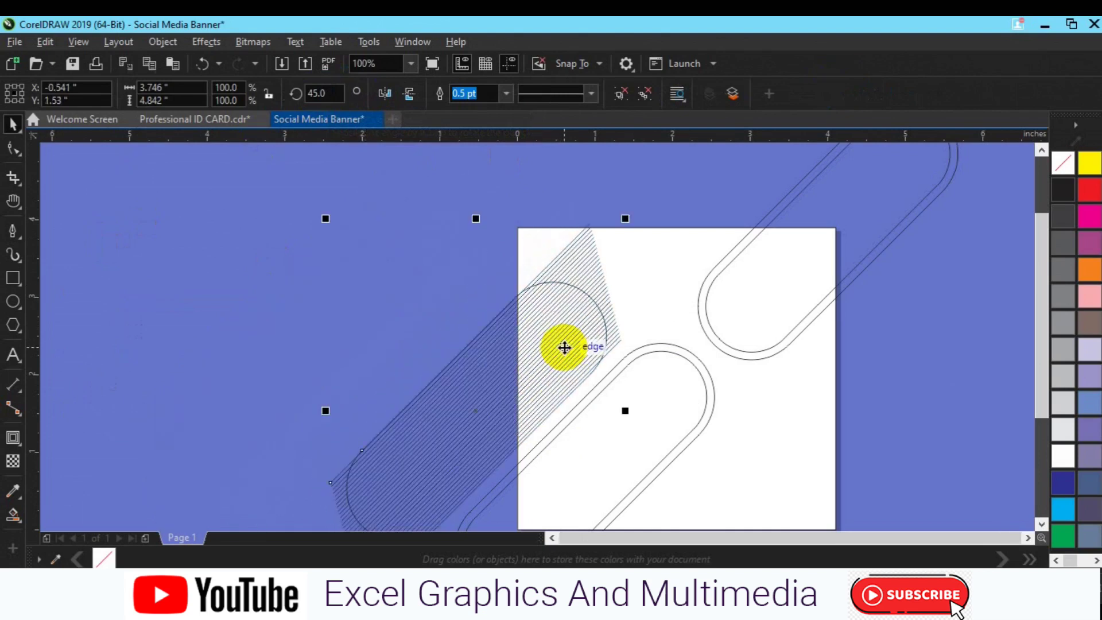
key(Down)
key(Down)
key(Down)
key(Down)
key(Down)
key(Down)
key(Down)
key(Down)
key(Down)
key(Down)
key(Left)
drag(563, 346, 564, 347)
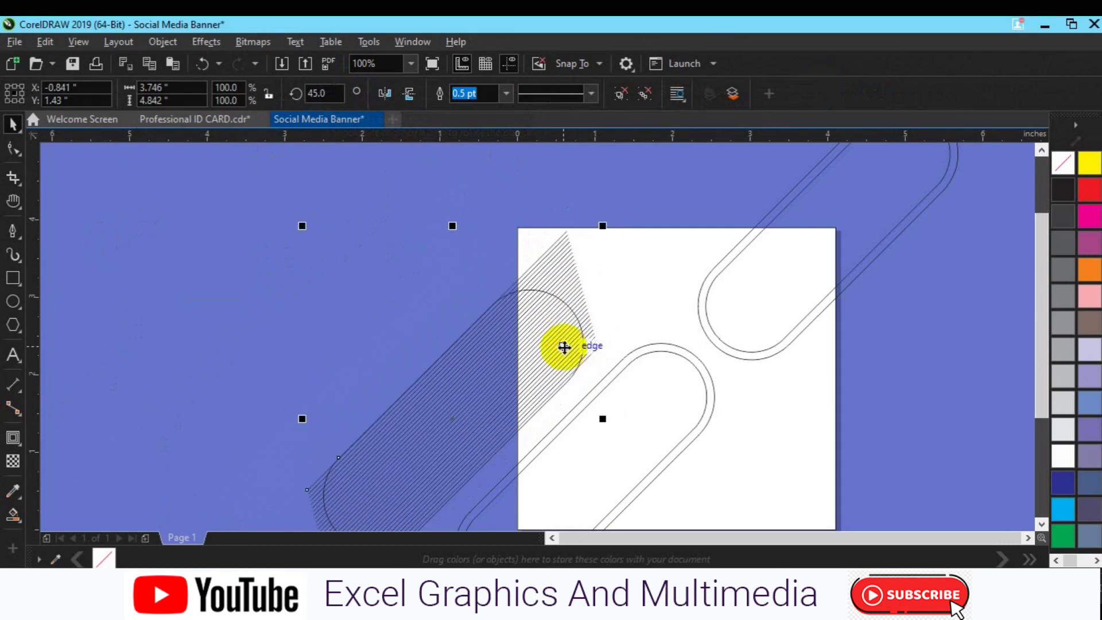
scroll(565, 347, up, 2)
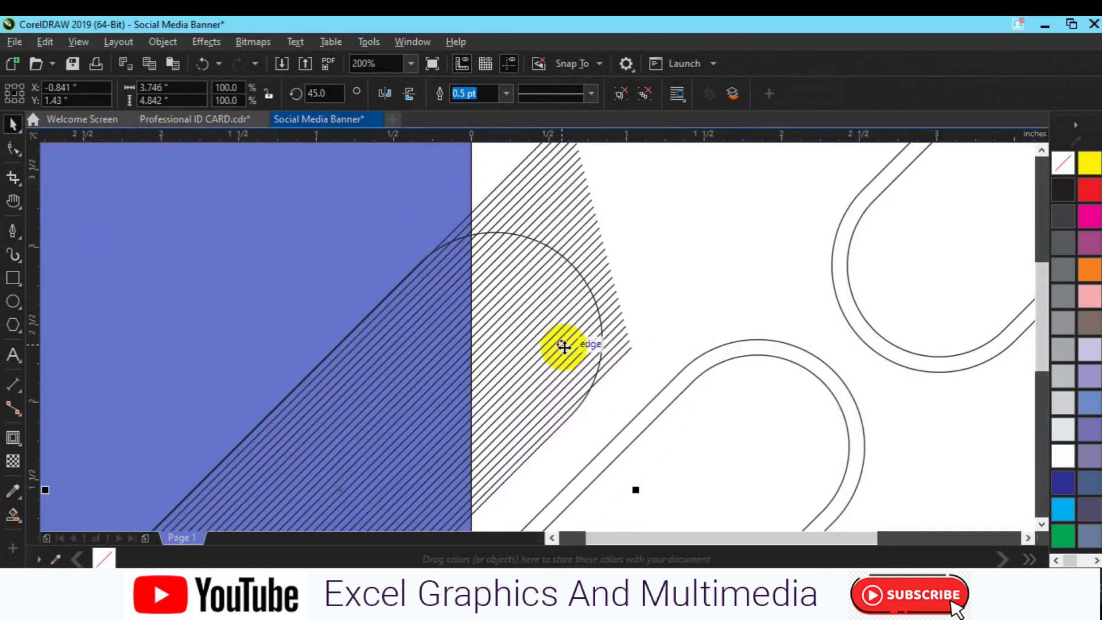
drag(542, 349, 518, 408)
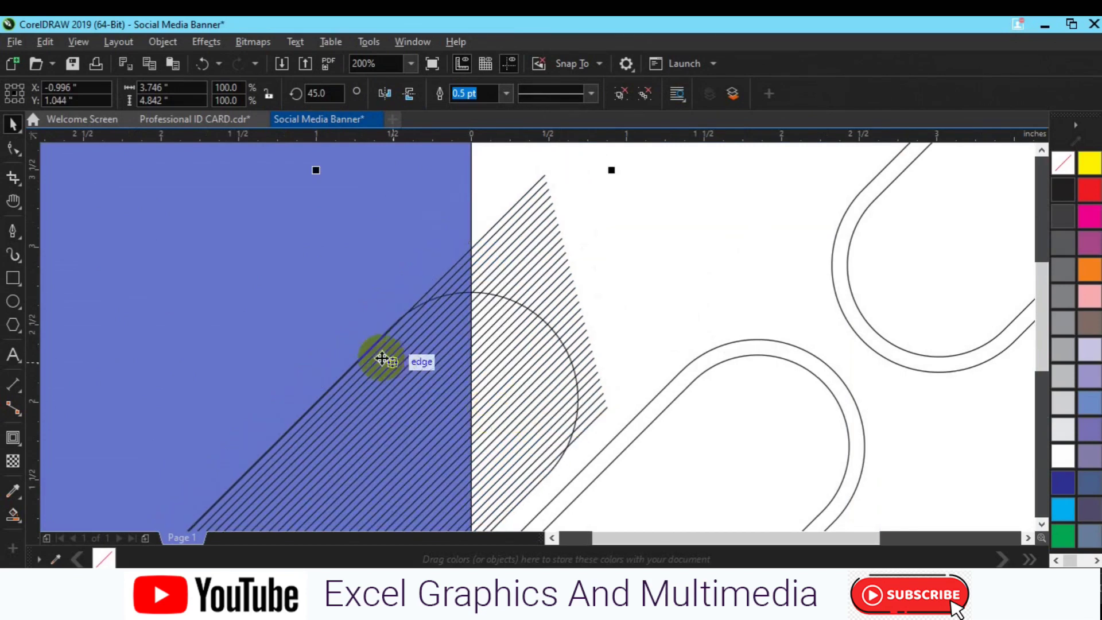
Delete the page-sized rectangle and create a new 4.1 by 3.9 inch rectangle matching the page
key(Escape)
click(488, 186)
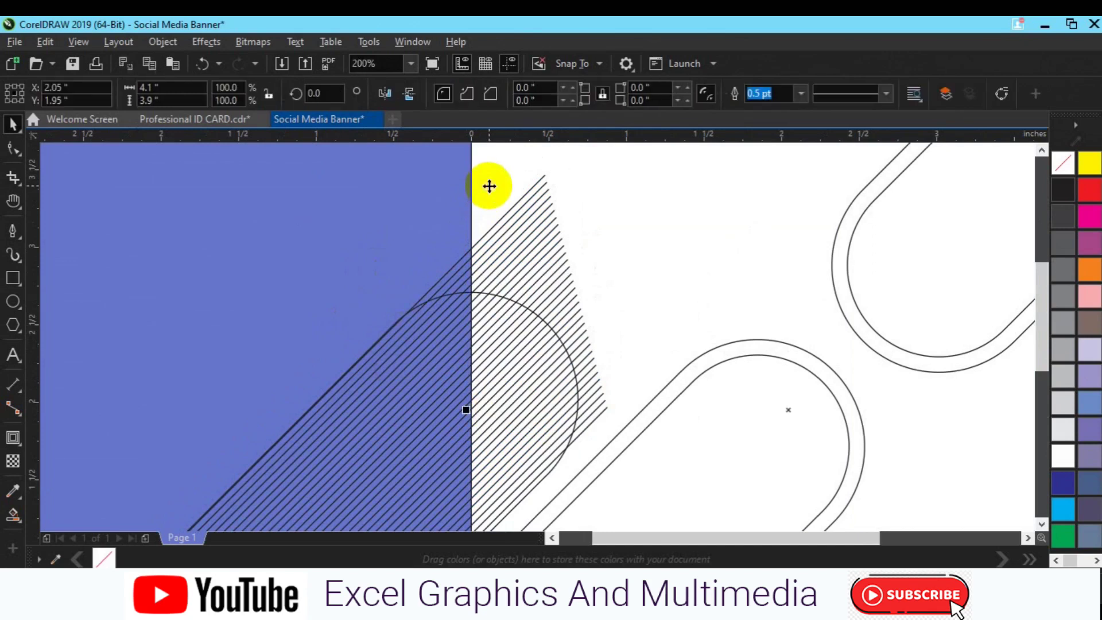
key(Delete)
double_click(13, 279)
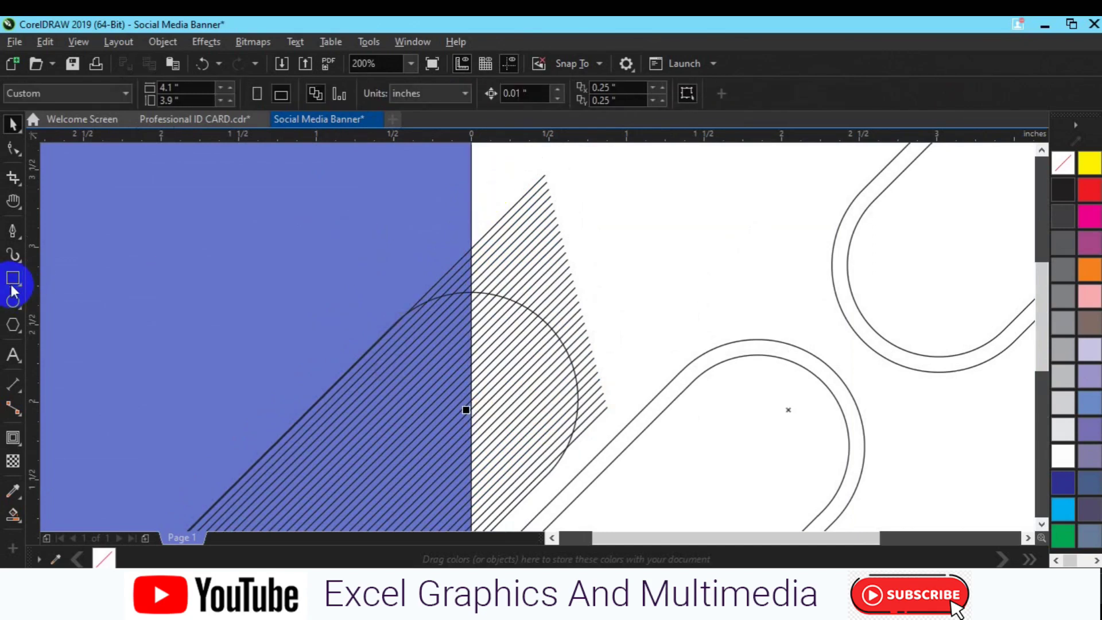
Use Smart Fill to color every other diagonal stripe slate blue where the lined pill overlaps the page
click(13, 514)
click(61, 532)
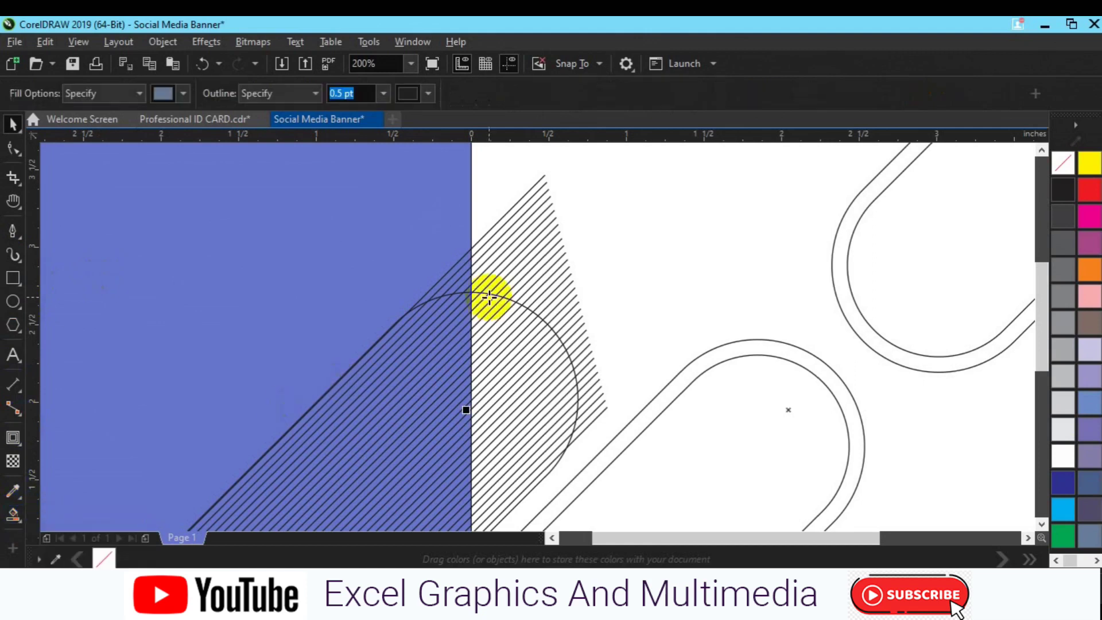
click(480, 302)
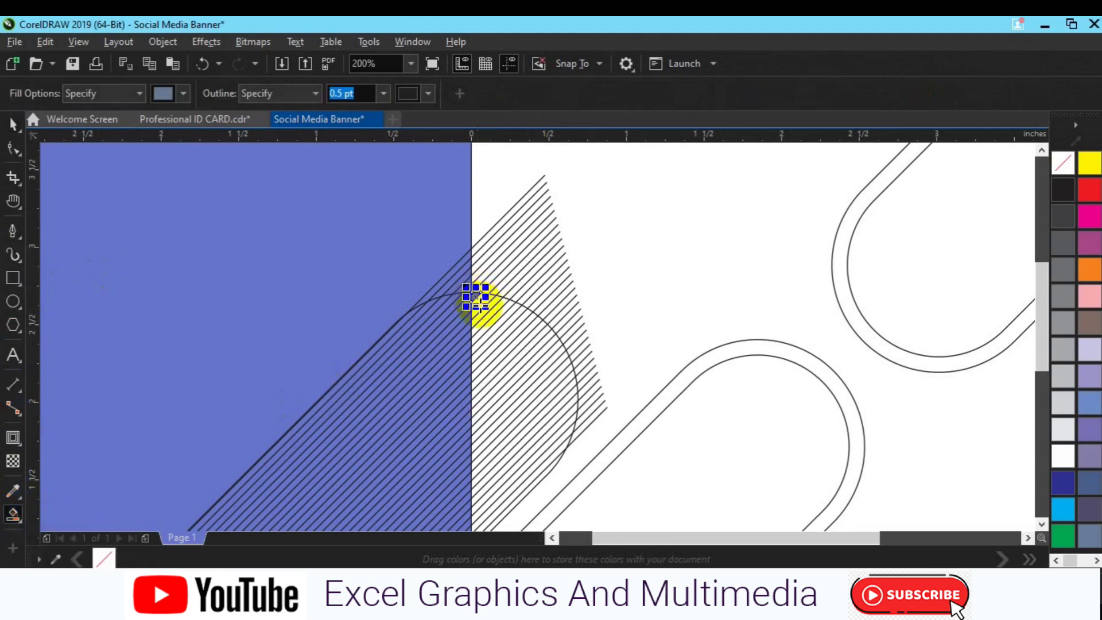
click(490, 315)
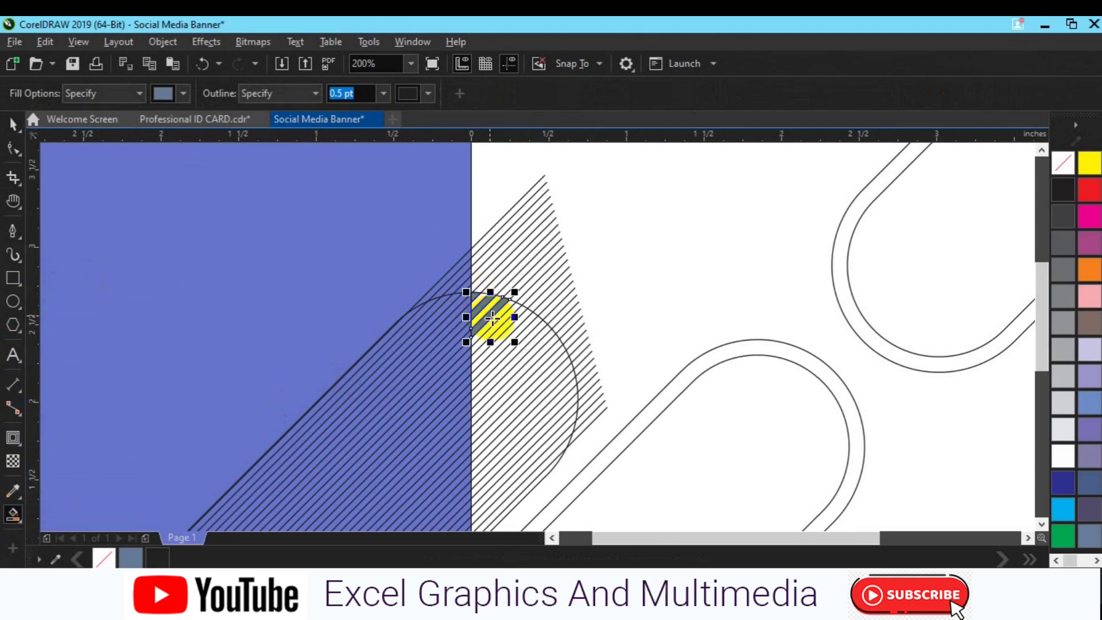
click(498, 347)
click(494, 364)
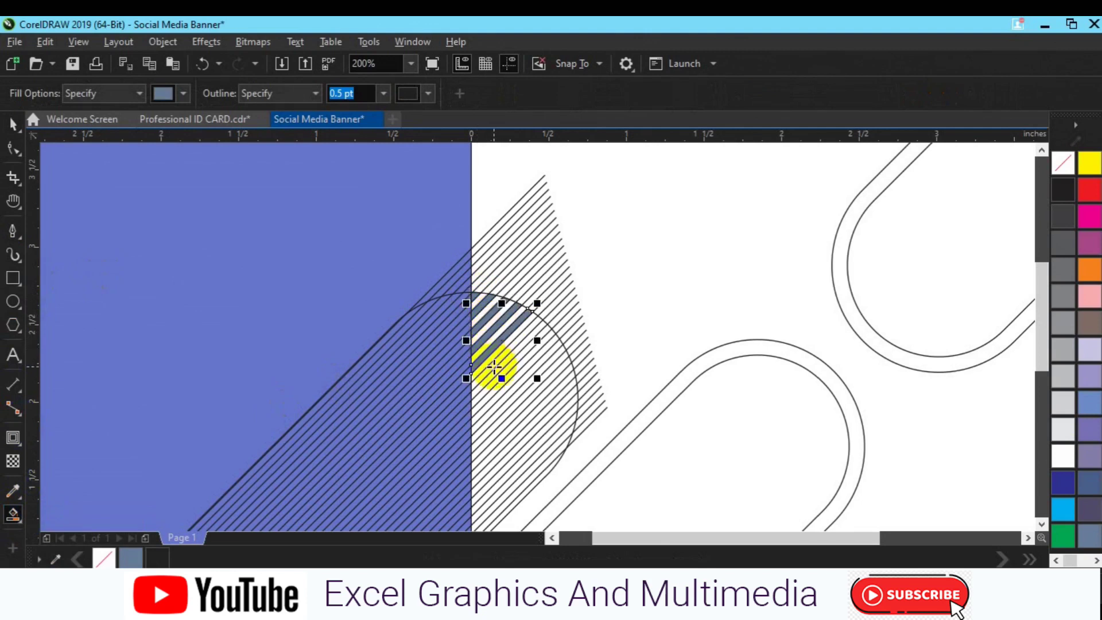
click(492, 380)
click(492, 395)
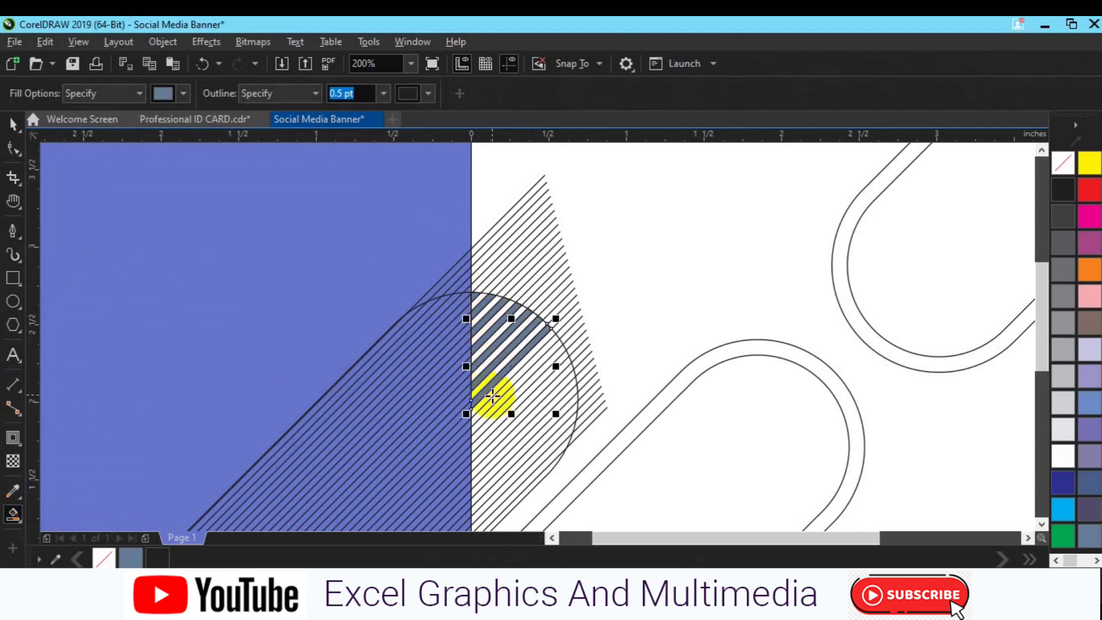
click(493, 418)
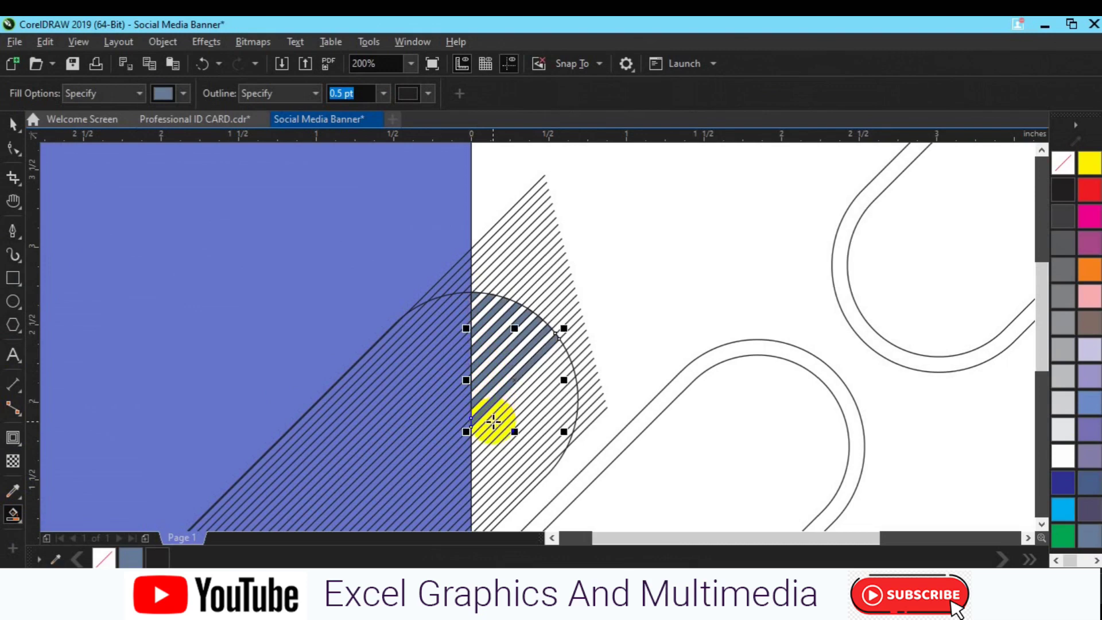
click(492, 427)
click(493, 438)
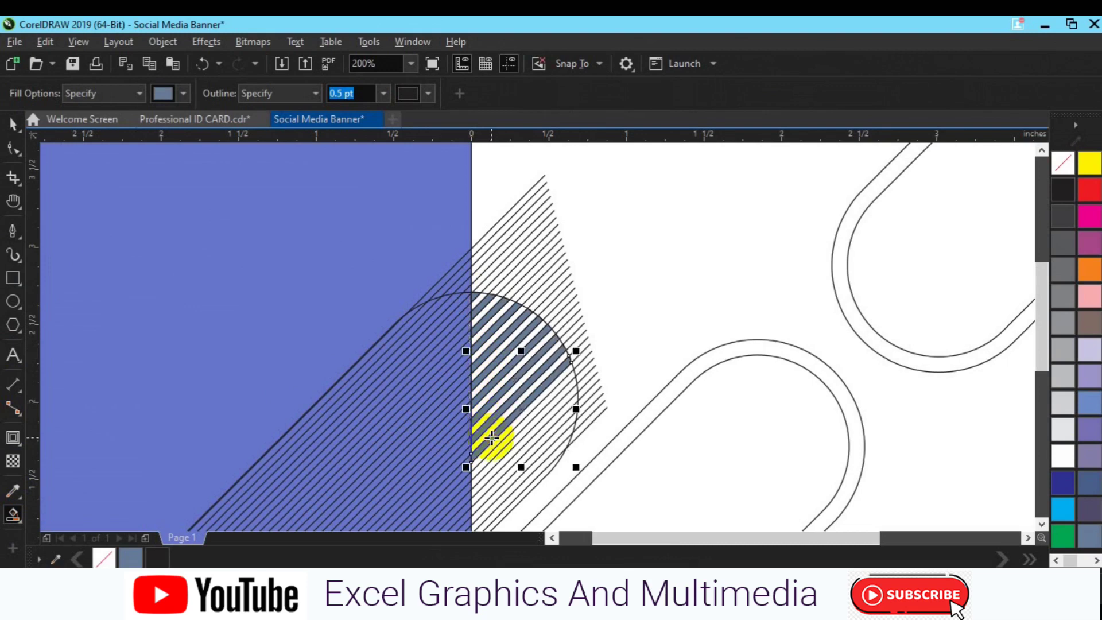
click(492, 468)
click(492, 473)
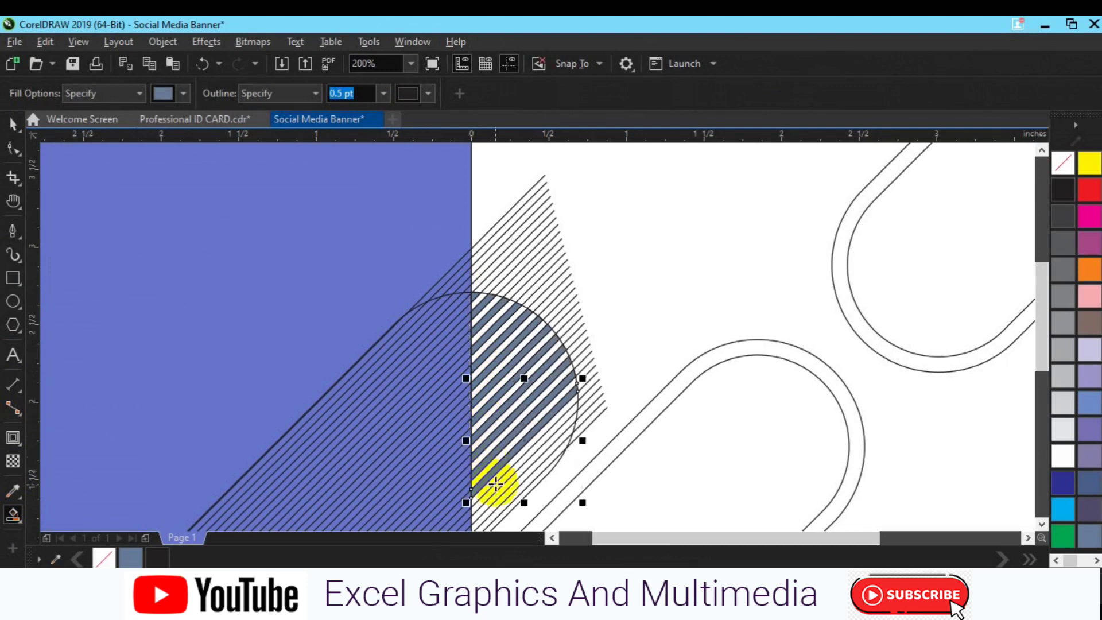
click(496, 488)
click(495, 500)
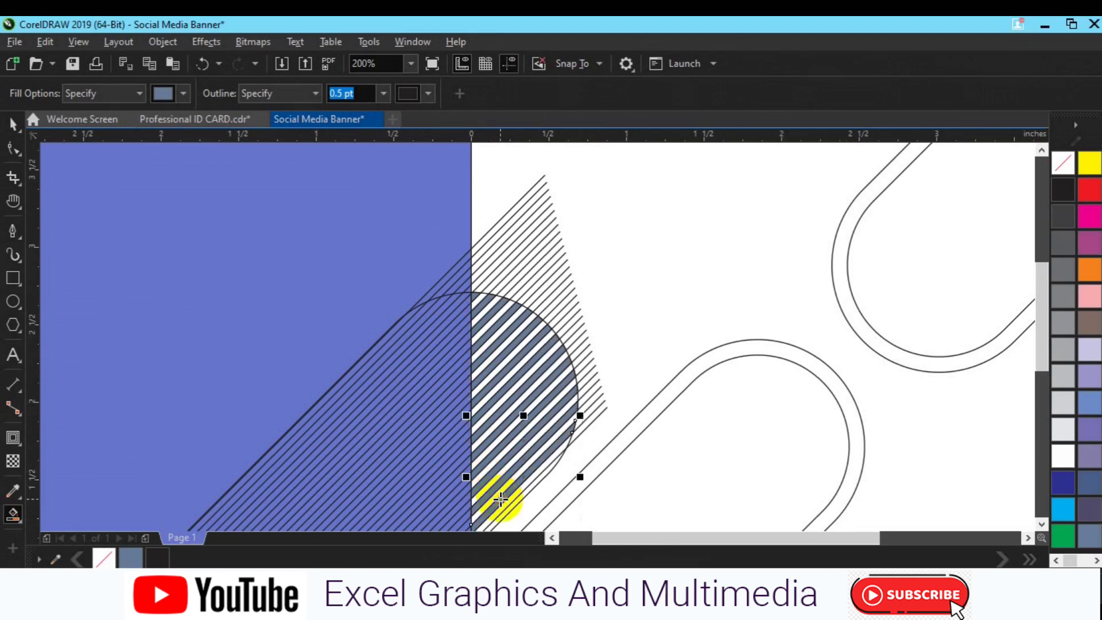
click(506, 511)
Delete the original rotated group of lines and pill outline, keeping the filled stripes
click(494, 325)
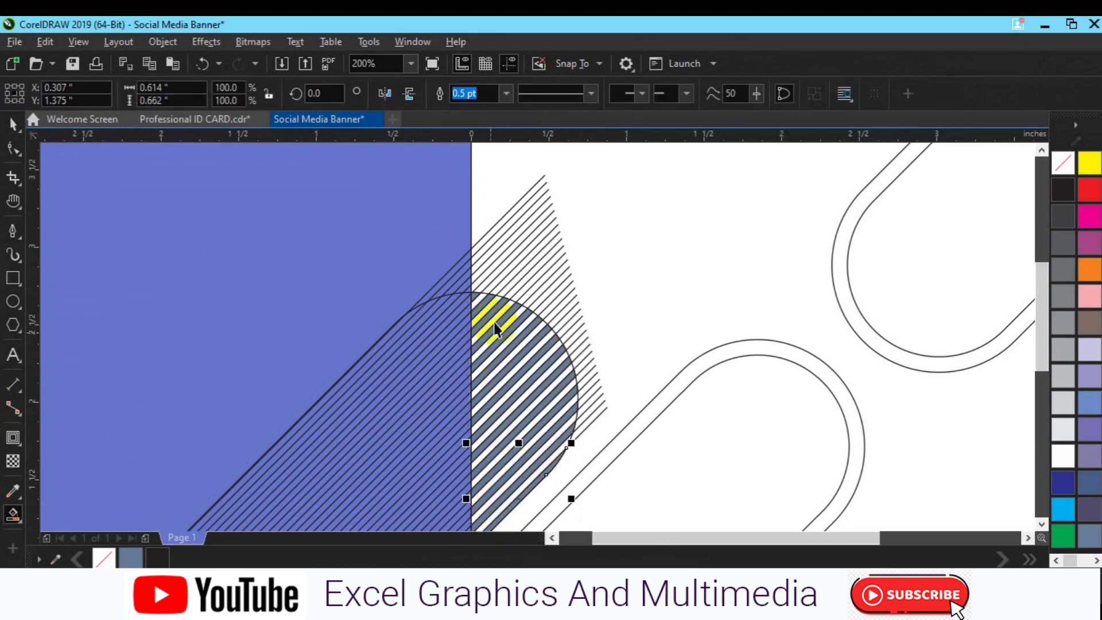
click(502, 226)
key(Delete)
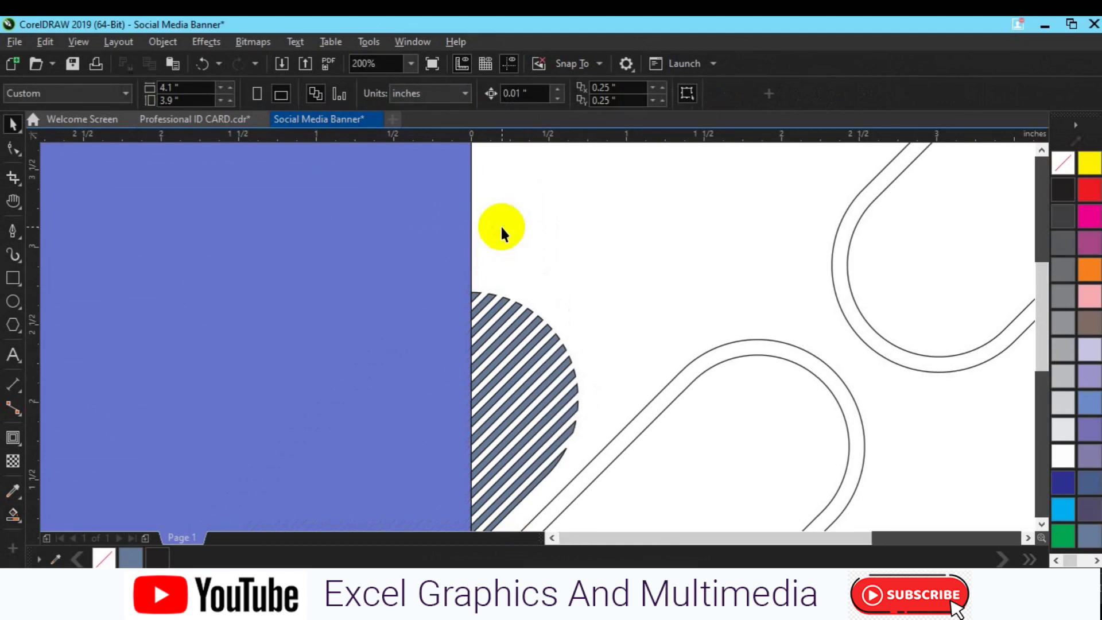
Remove the outline from all the slate-blue stripes and group them
drag(424, 243, 602, 519)
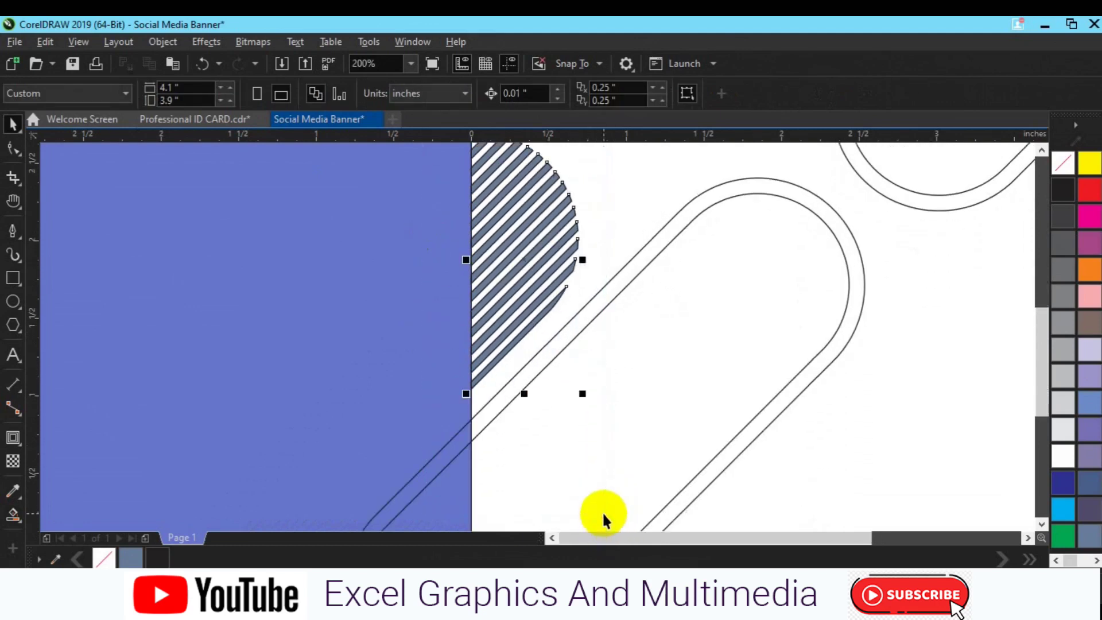
click(1055, 163)
click(836, 97)
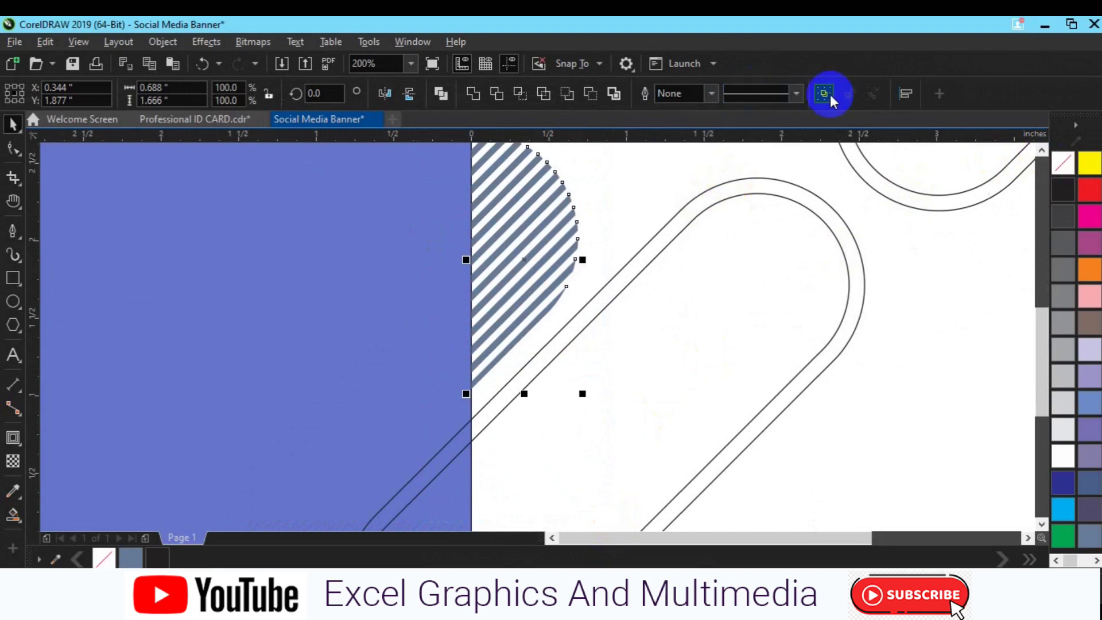
click(396, 329)
scroll(396, 329, down, 2)
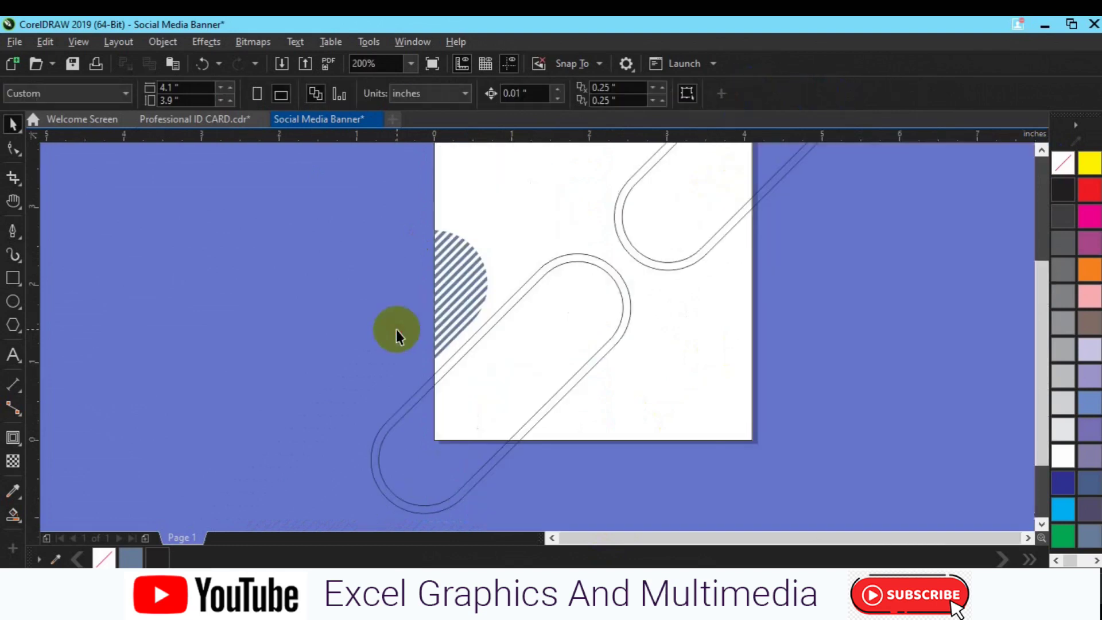
click(1042, 152)
click(1042, 152)
click(1029, 537)
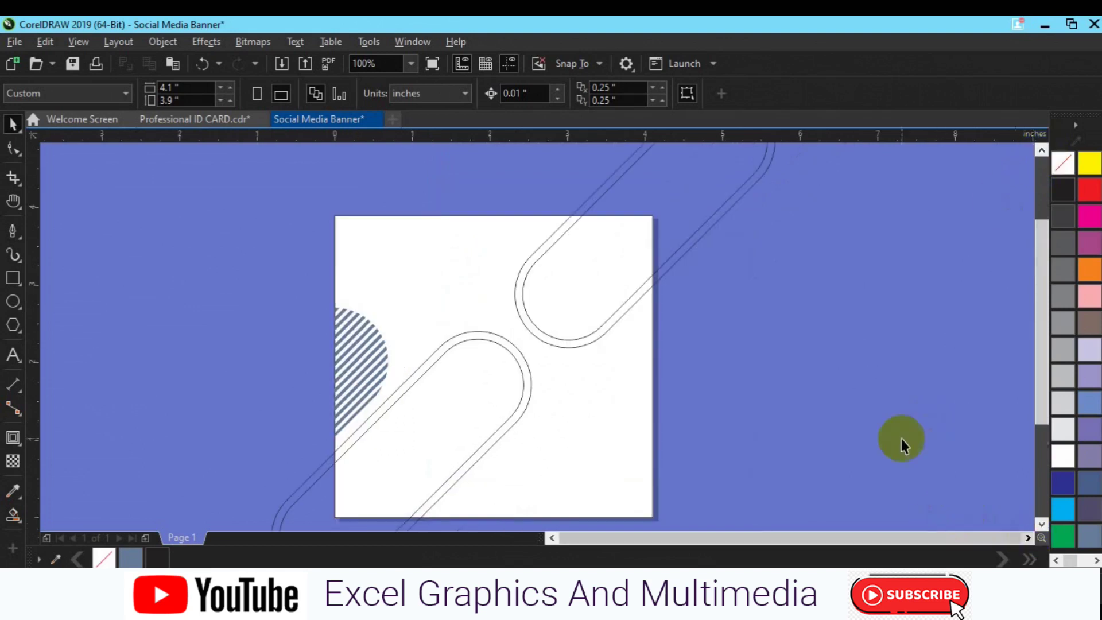
click(1040, 523)
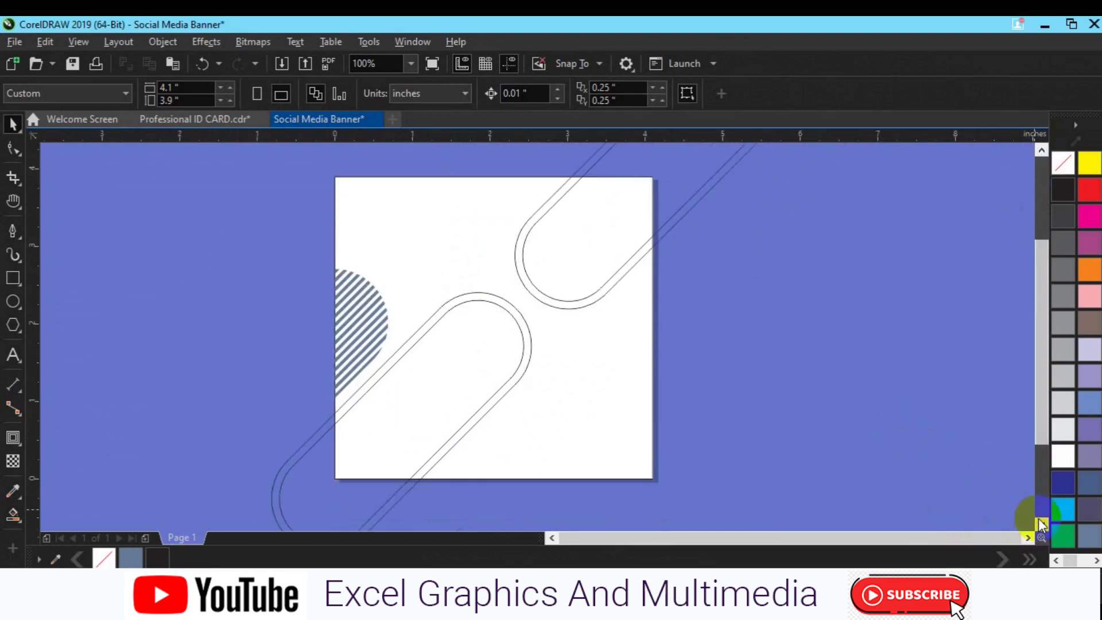
Duplicate the outer pill outline of the lower-left pair, set its rotation to 0 degrees and move it across the page's right edge
click(527, 361)
key(ctrl+d)
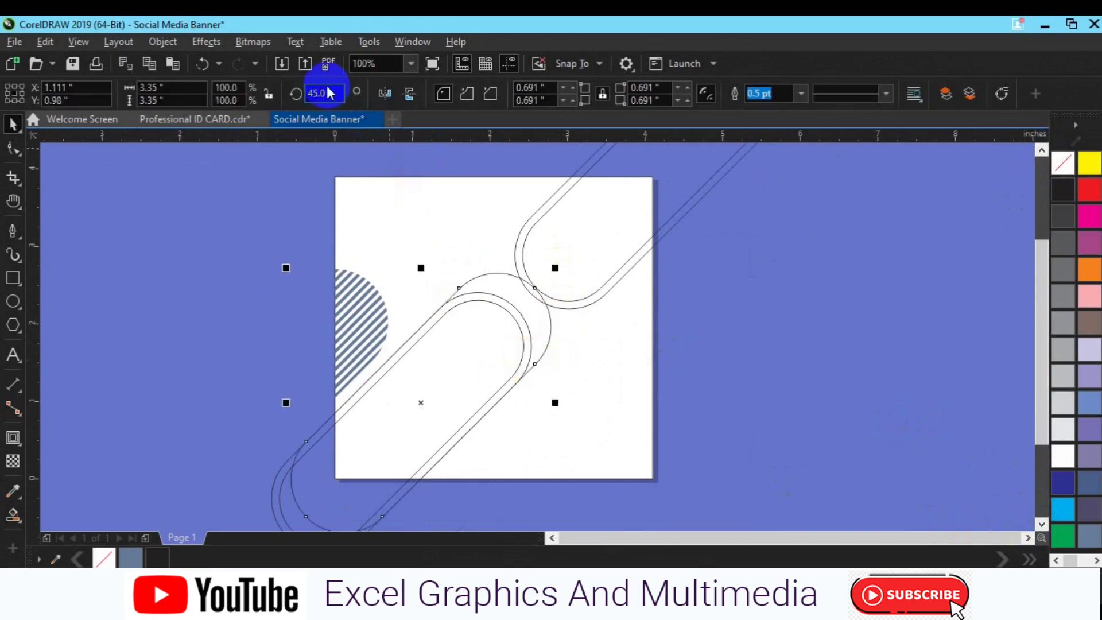
text(0)
key(Return)
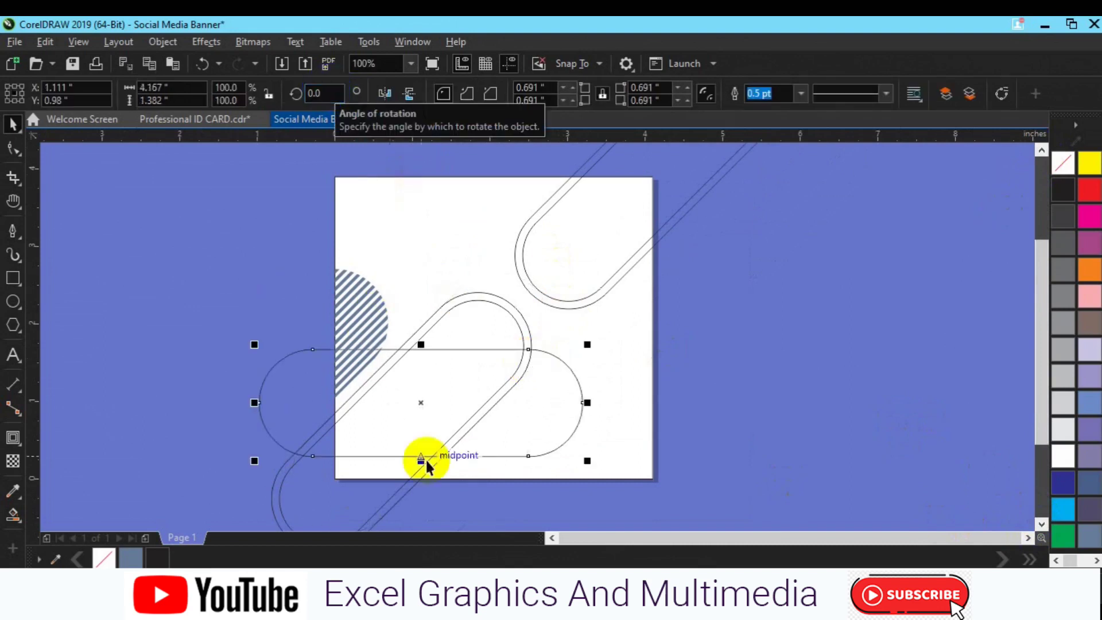
drag(417, 412, 727, 380)
click(726, 235)
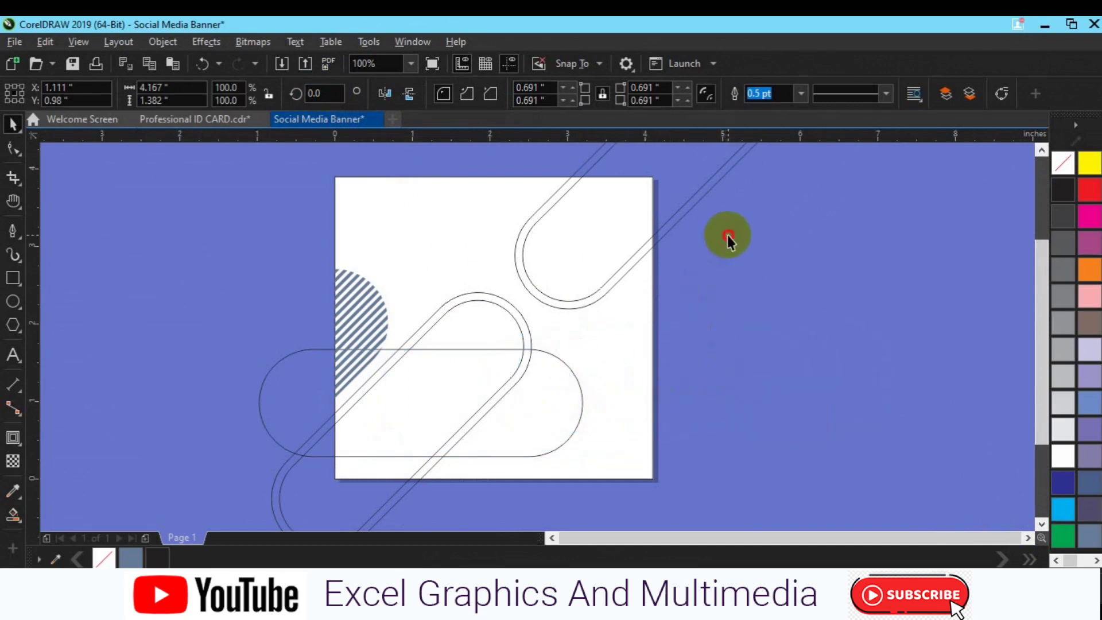
click(507, 375)
drag(480, 381, 779, 368)
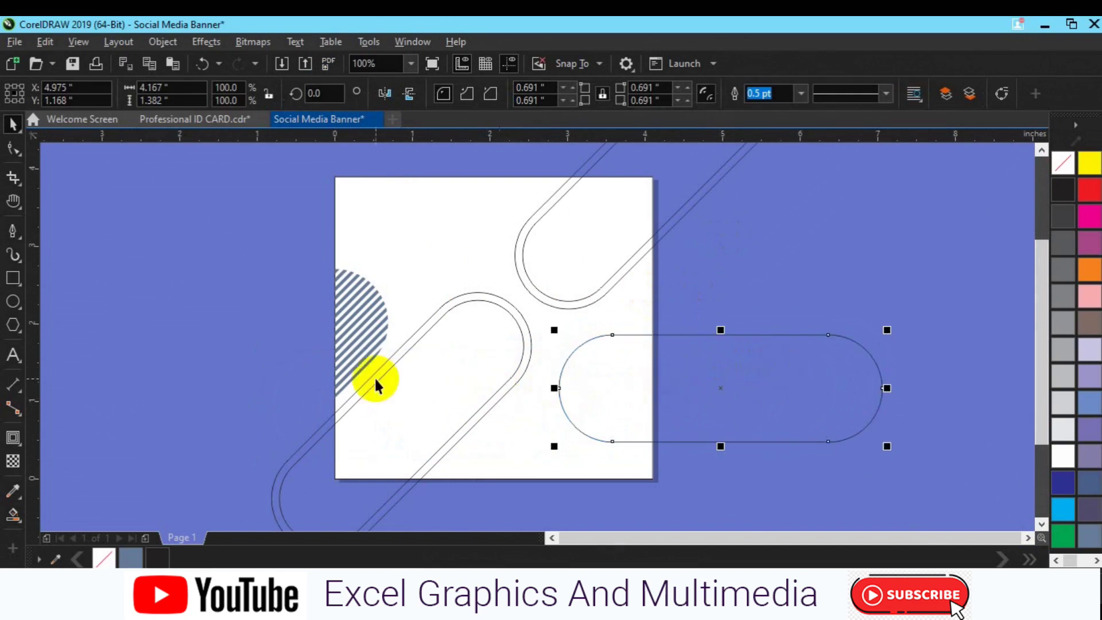
Draw a circle about 1.52 inches across at the horizontal pill's right end and align it level with the pill's centre
click(13, 302)
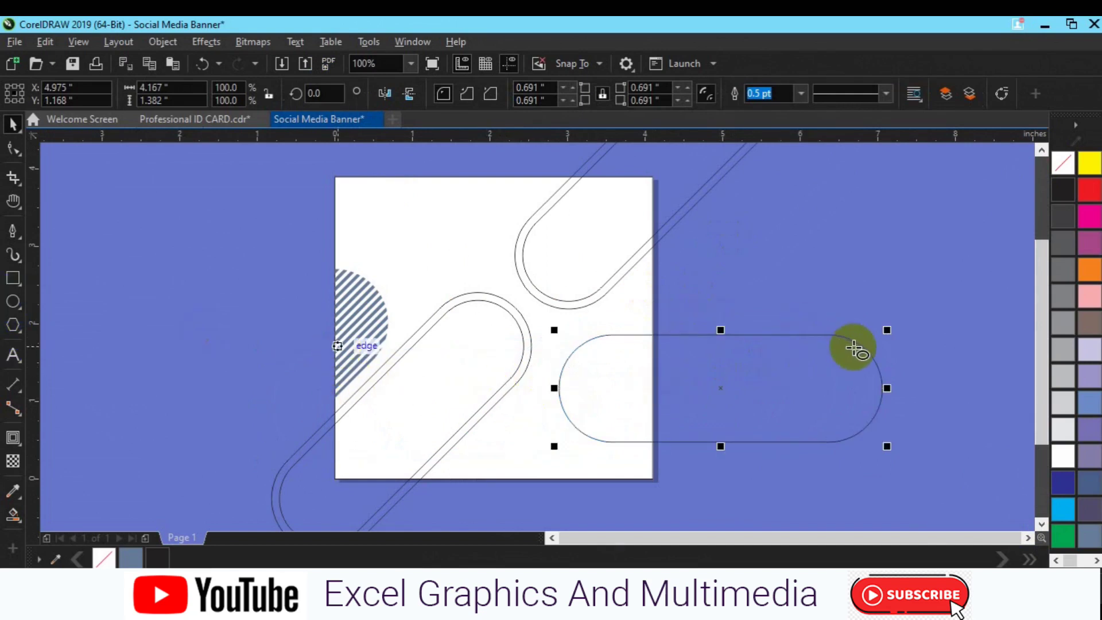
drag(851, 346, 941, 464)
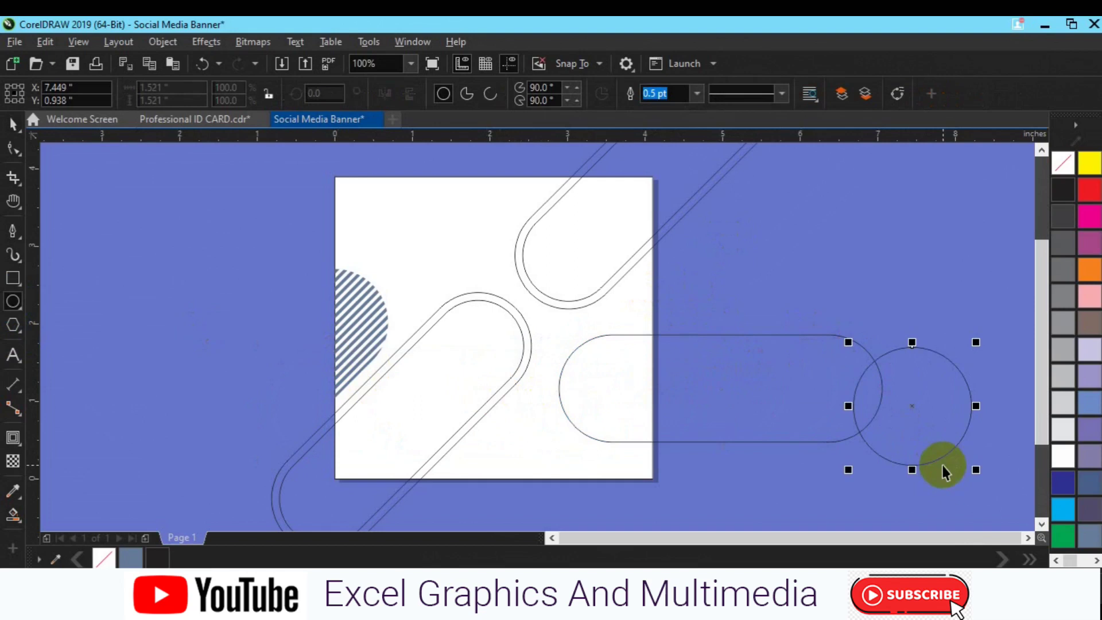
key(space)
shift+click(794, 441)
key(c)
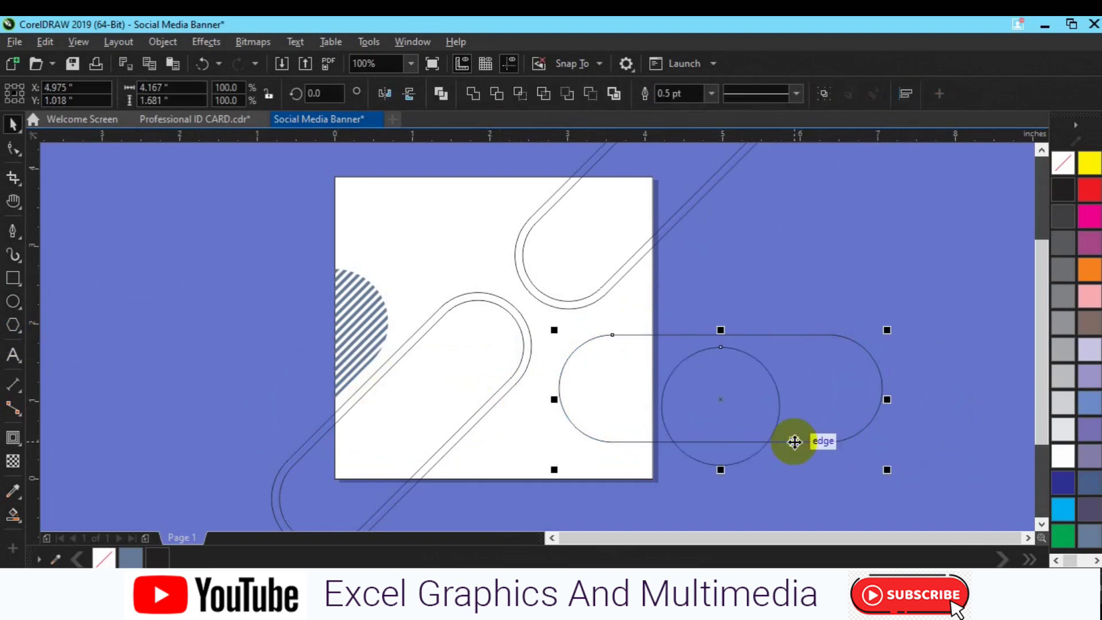
key(ctrl+z)
click(840, 313)
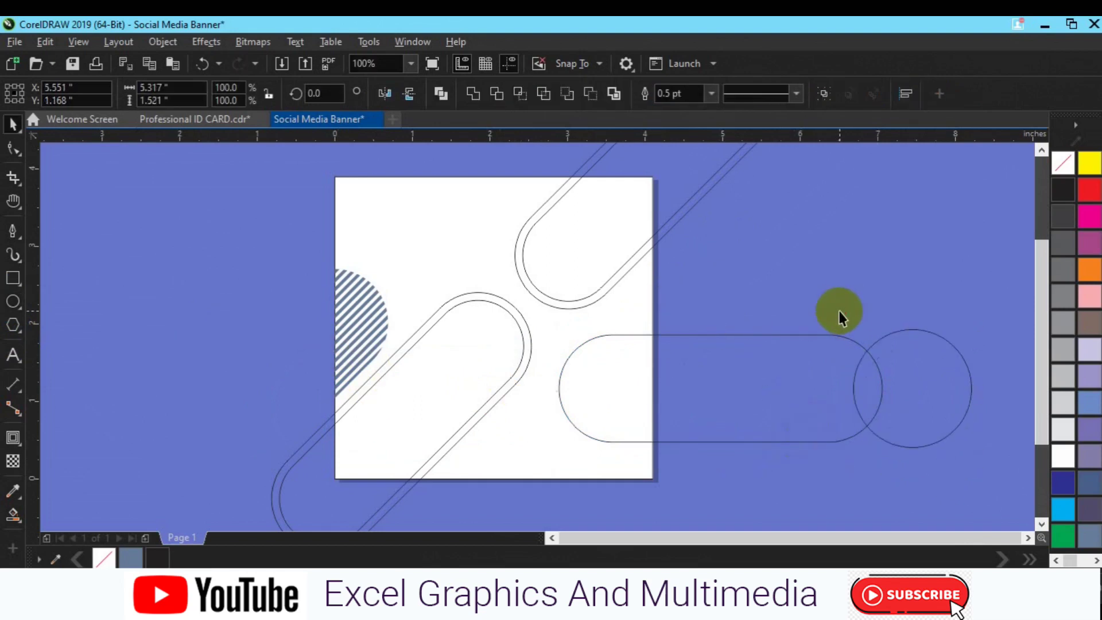
Group the circle with the horizontal pill and turn the group 180 degrees so the circle sits on the left end
click(862, 365)
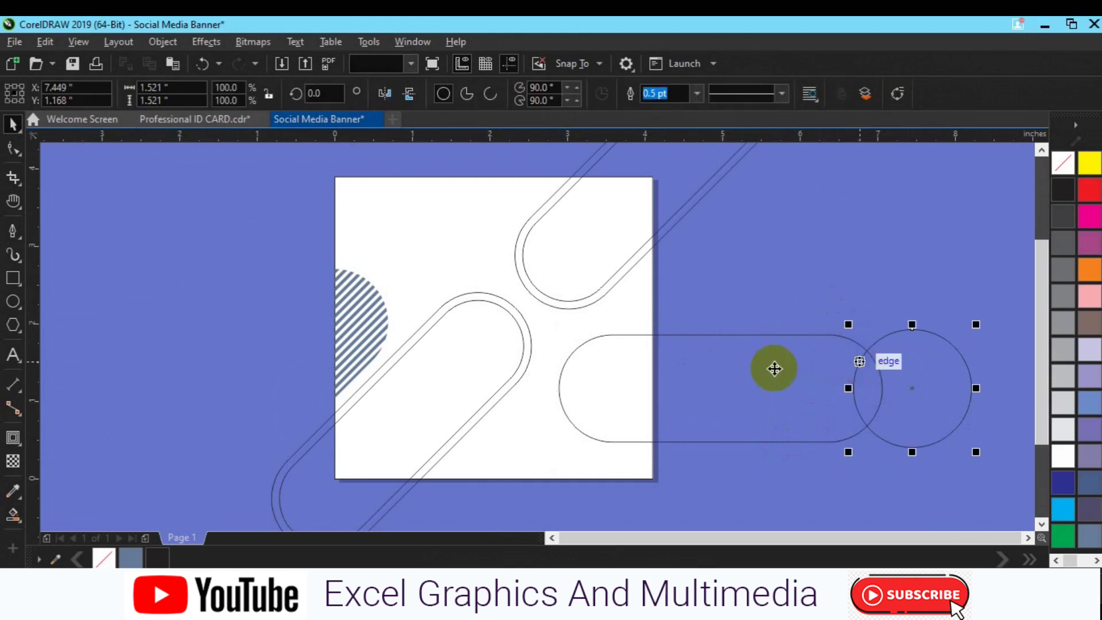
shift+click(775, 369)
click(773, 367)
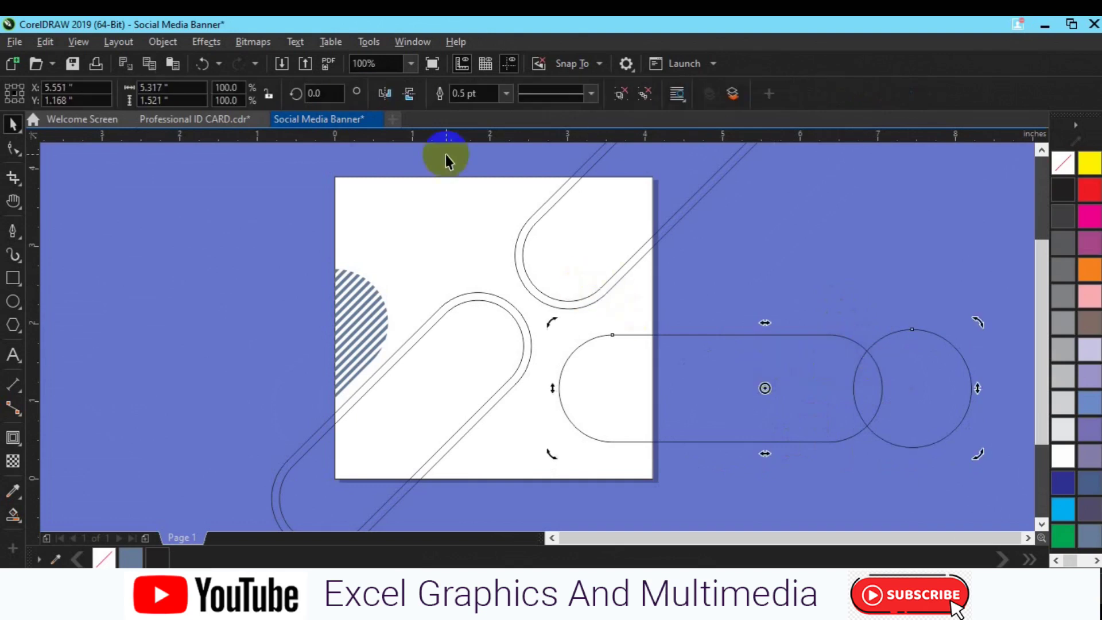
click(409, 94)
click(706, 283)
click(614, 402)
click(677, 407)
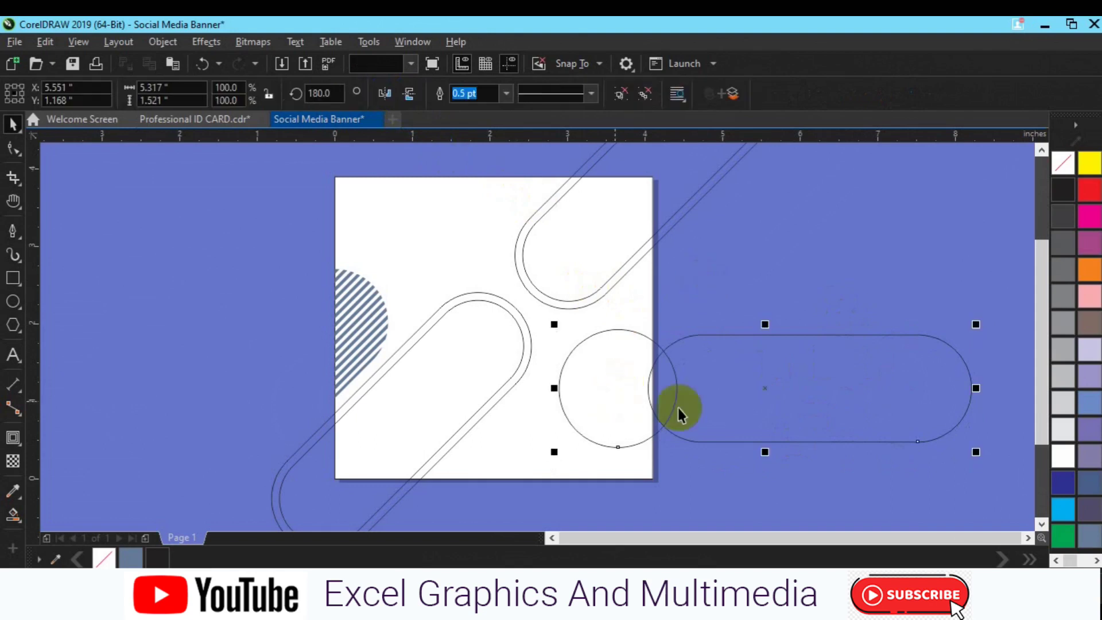
Ungroup the circle and horizontal pill, and delete the pill
click(708, 305)
click(666, 353)
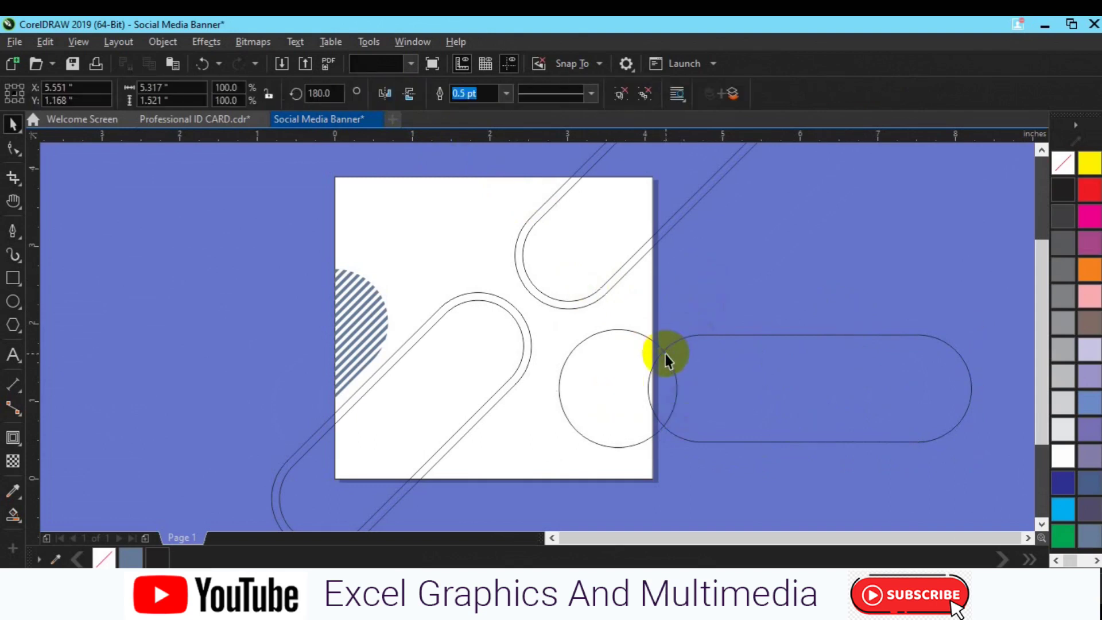
click(747, 235)
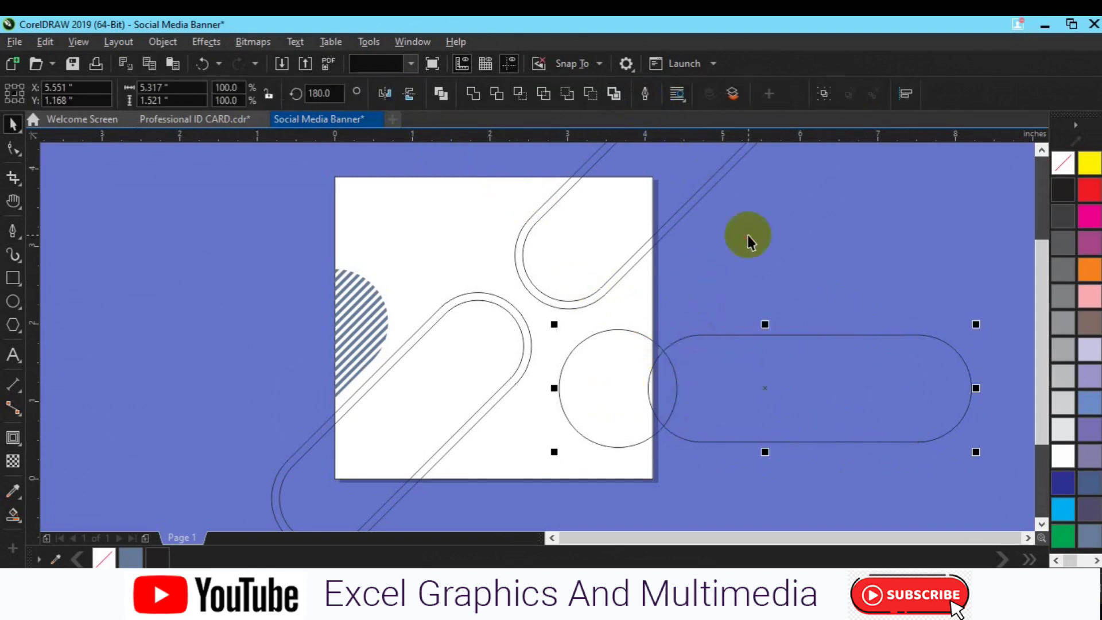
click(711, 343)
key(Delete)
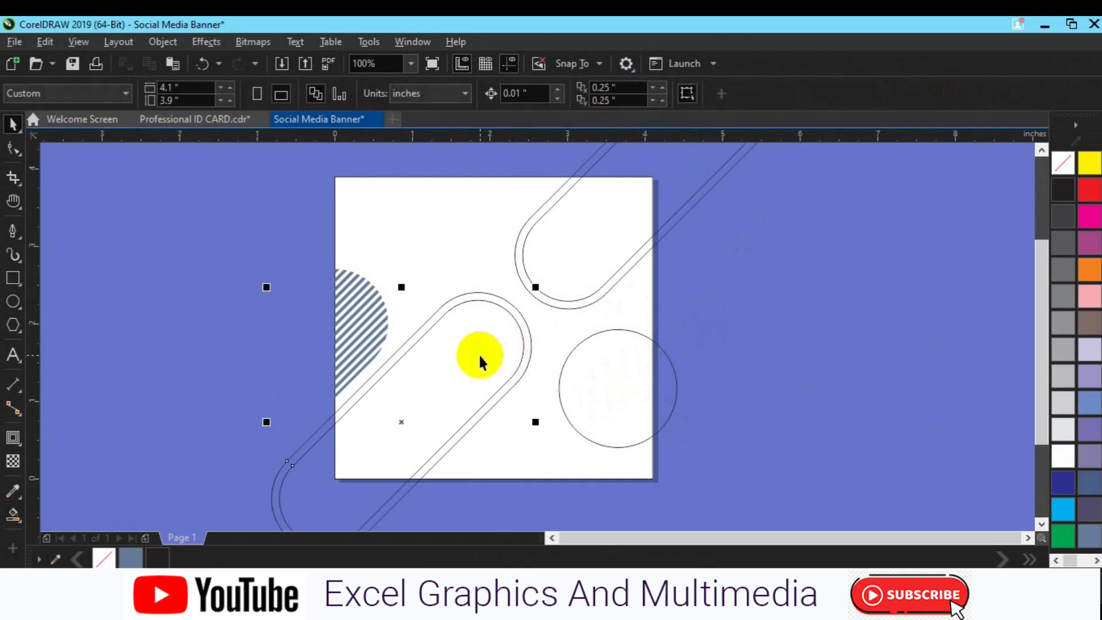
Break the upper-right pill's contour apart and place a copy of the inner pill diagonally below it, overlapping the page's right edge
click(480, 360)
click(591, 297)
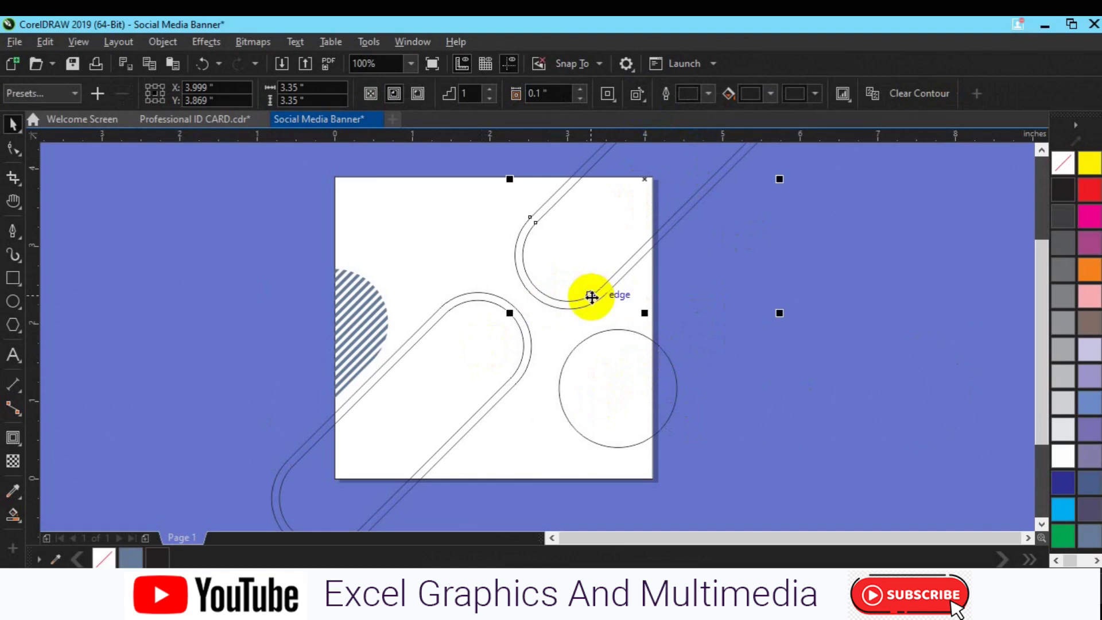
click(168, 47)
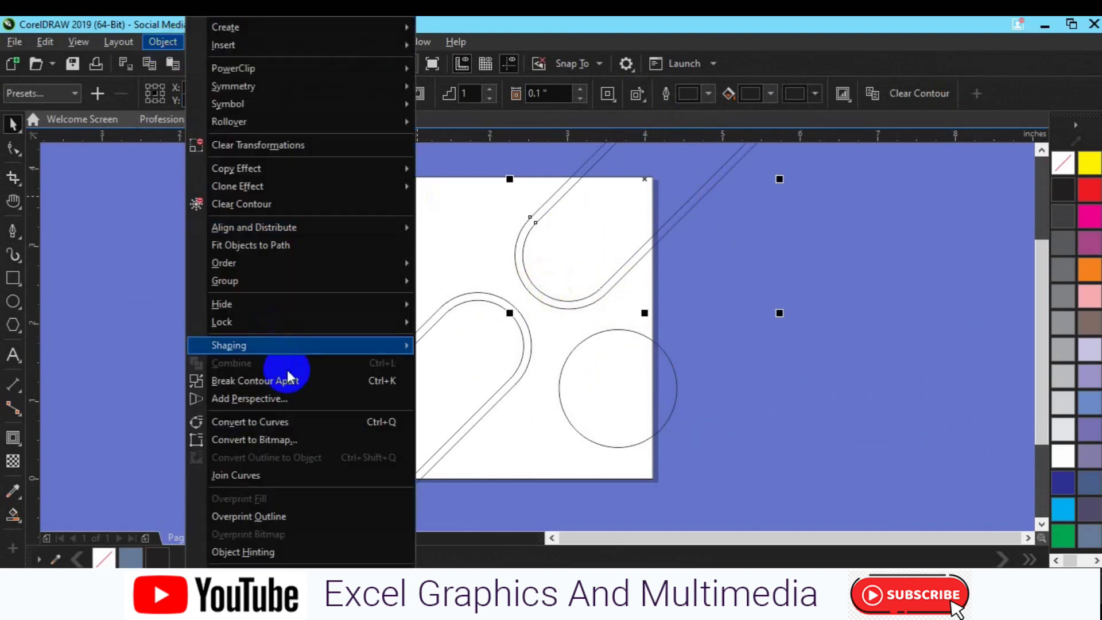
click(289, 385)
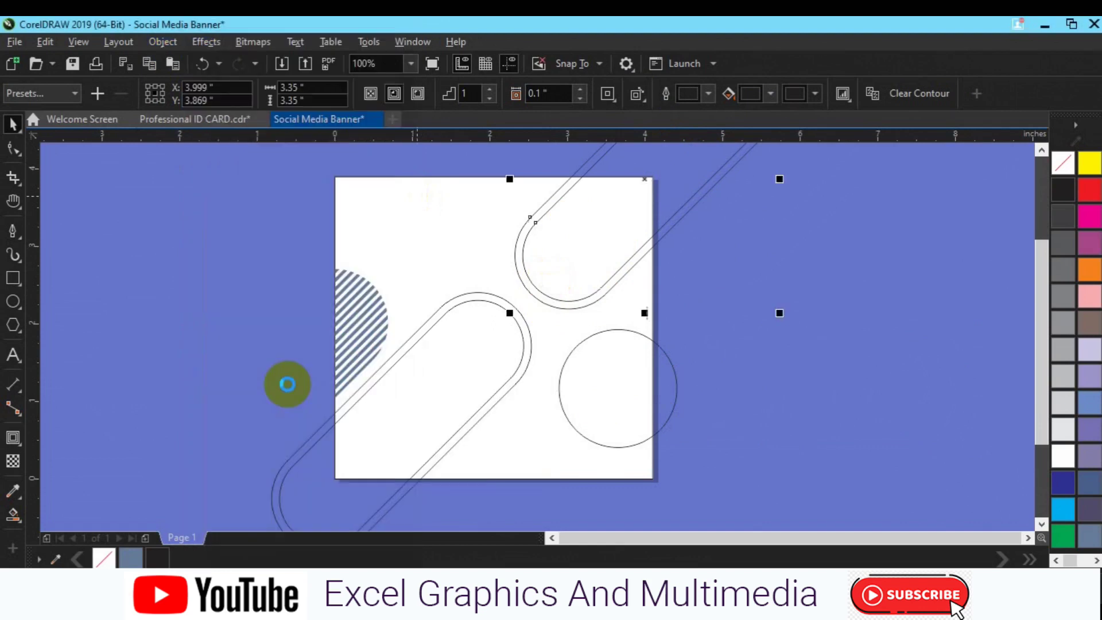
click(629, 184)
drag(629, 184, 712, 261)
key(ctrl+z)
key(ctrl+z)
drag(661, 159, 729, 258)
Scale the circle to about 1.18 inches across and position it inside the page's right edge, overlapping the copied pill's lower end
click(623, 415)
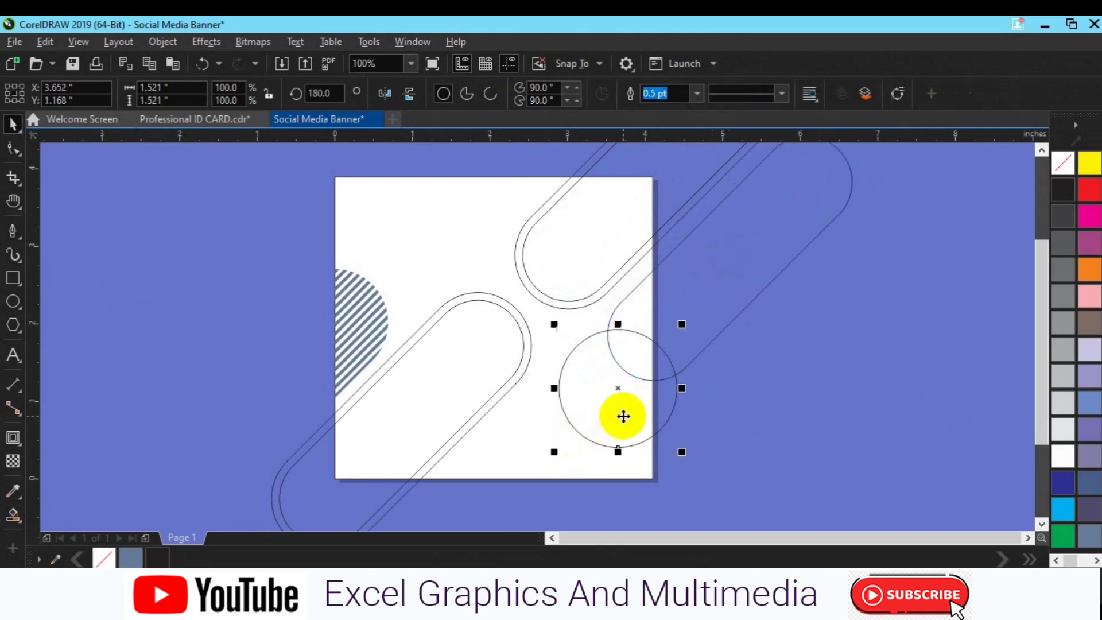
drag(682, 452, 668, 438)
drag(616, 394, 604, 378)
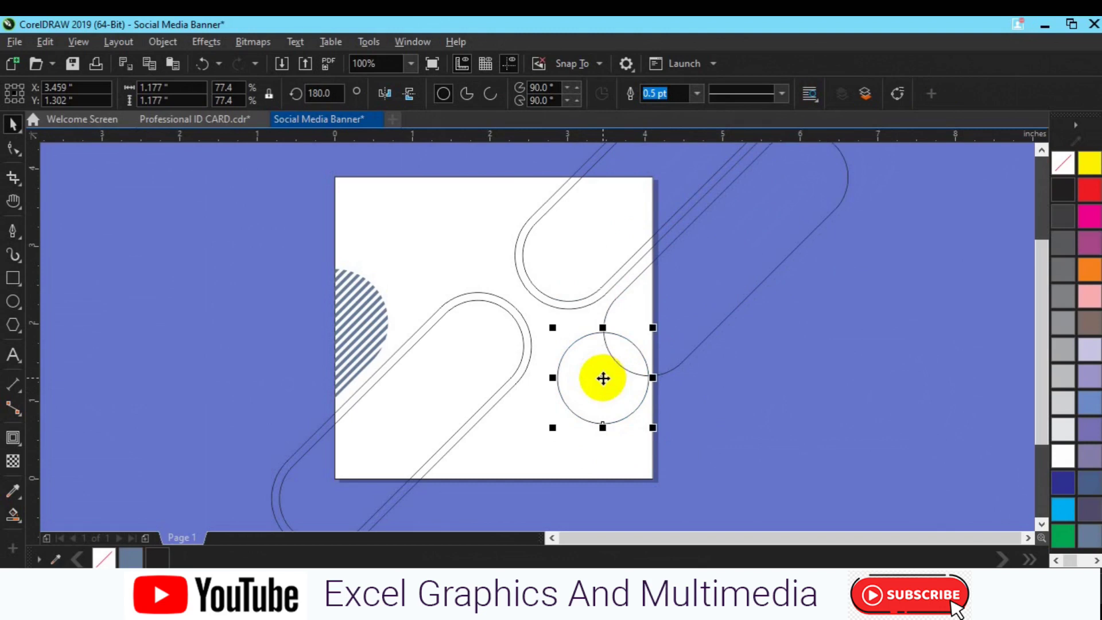
drag(655, 427, 658, 429)
click(615, 361)
click(612, 394)
key(Delete)
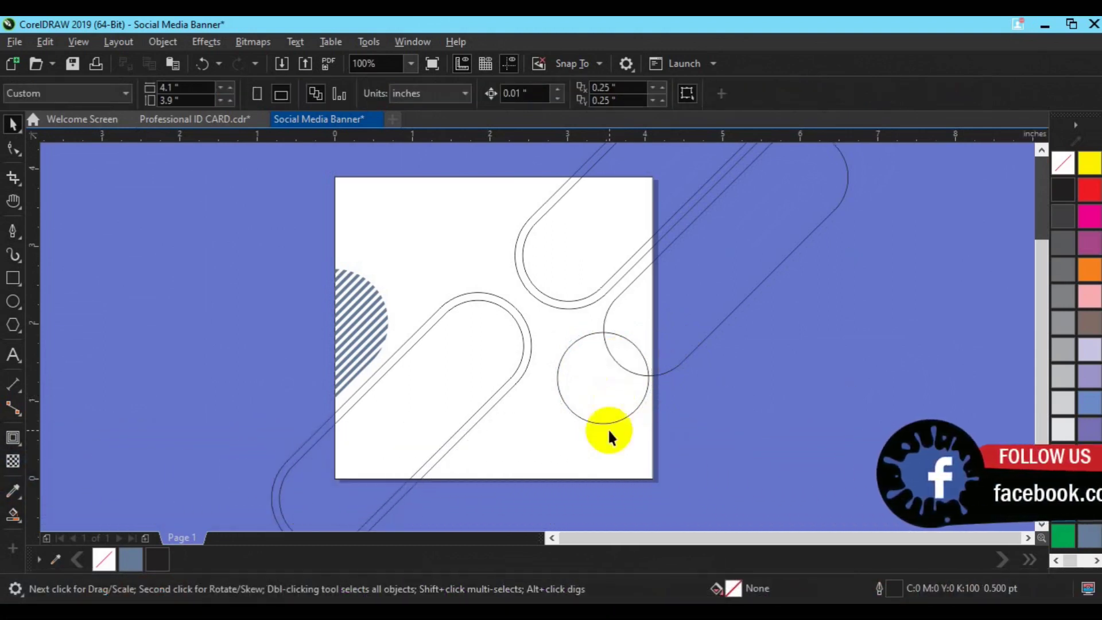
Create a 4.1 by 3.9 inch page-sized rectangle and Smart Fill the circle and the copied pill's on-page part slate blue
click(333, 301)
click(15, 277)
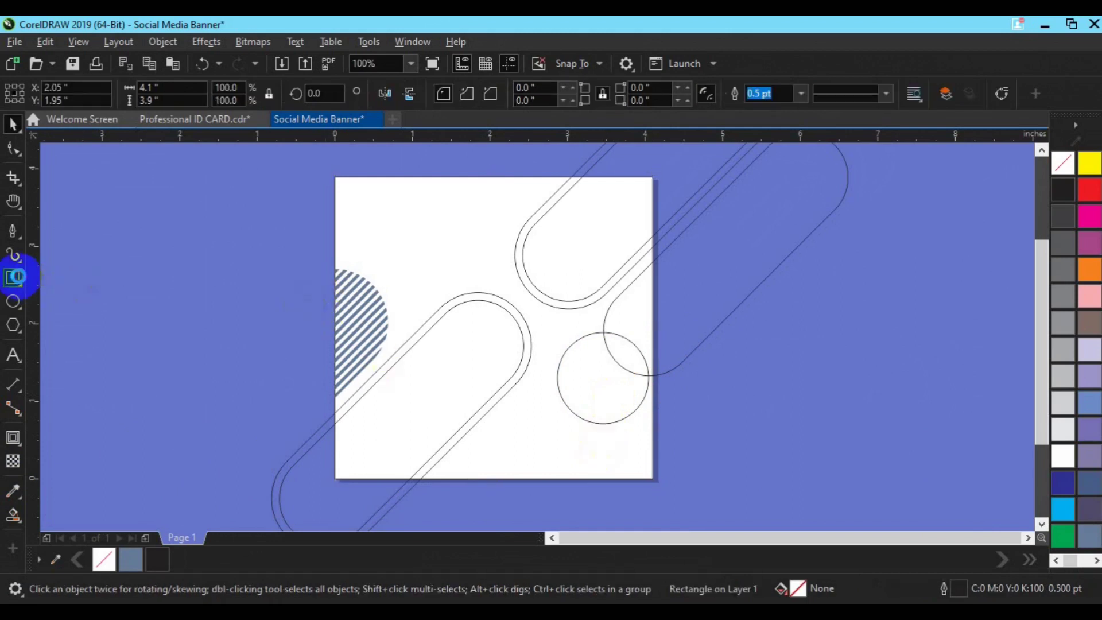
click(20, 519)
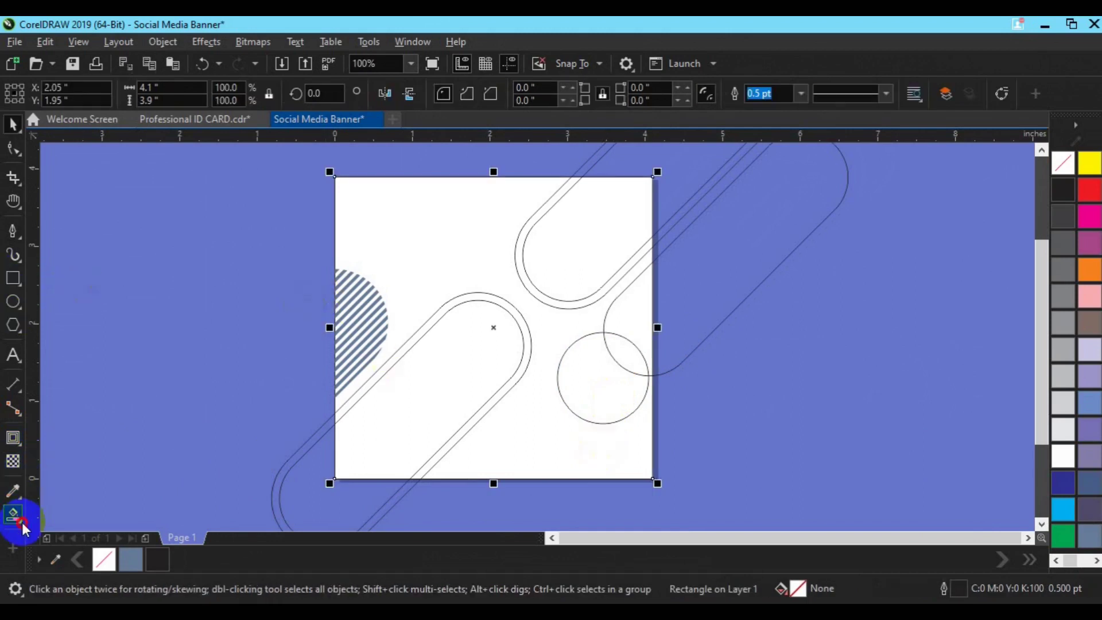
click(54, 532)
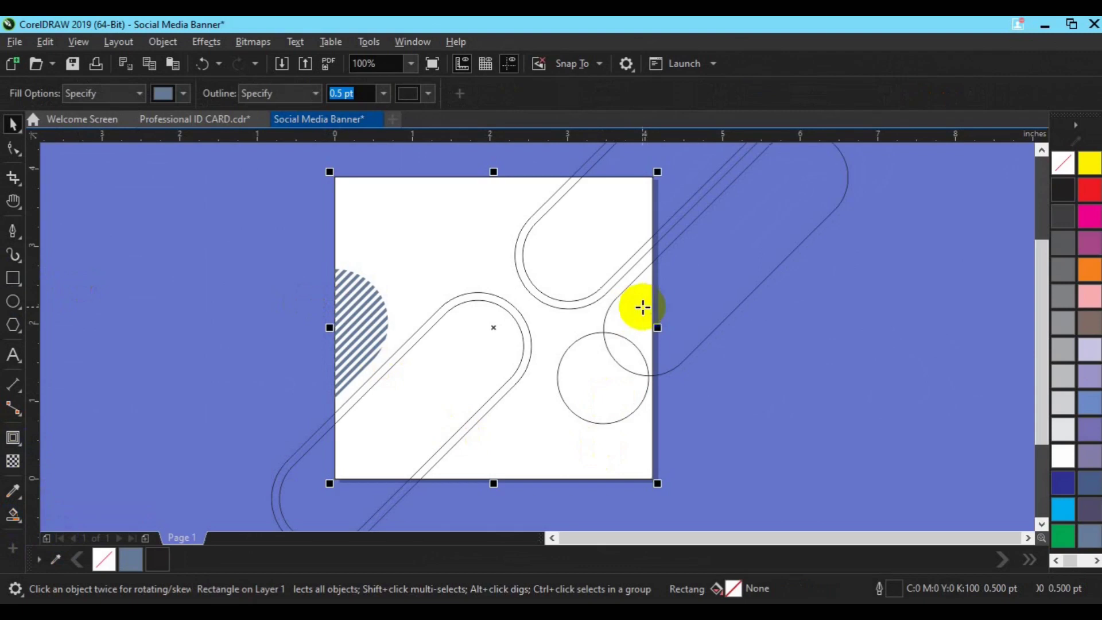
click(641, 307)
click(591, 373)
click(628, 366)
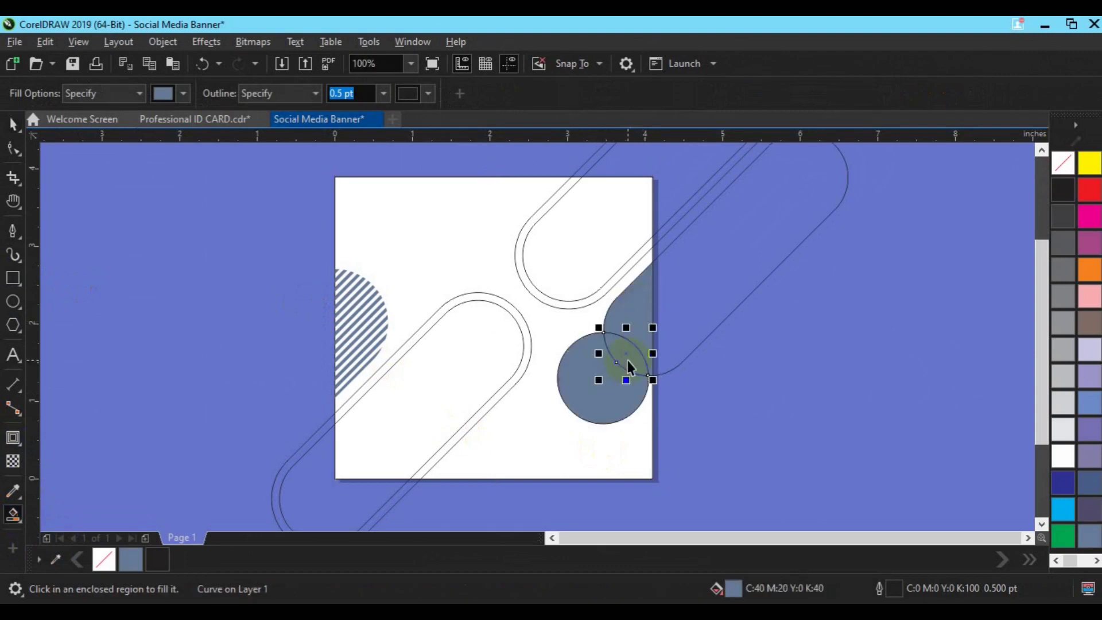
Weld the circle's two filled pieces into one shape and give it a white 4.0 pt outline
key(space)
shift+click(613, 400)
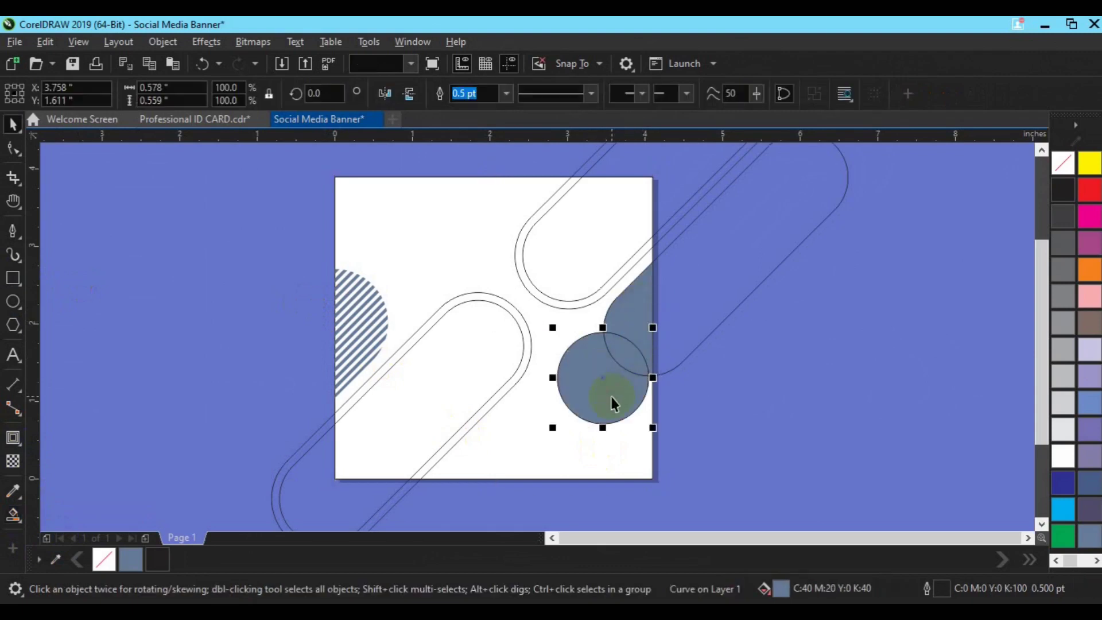
click(474, 94)
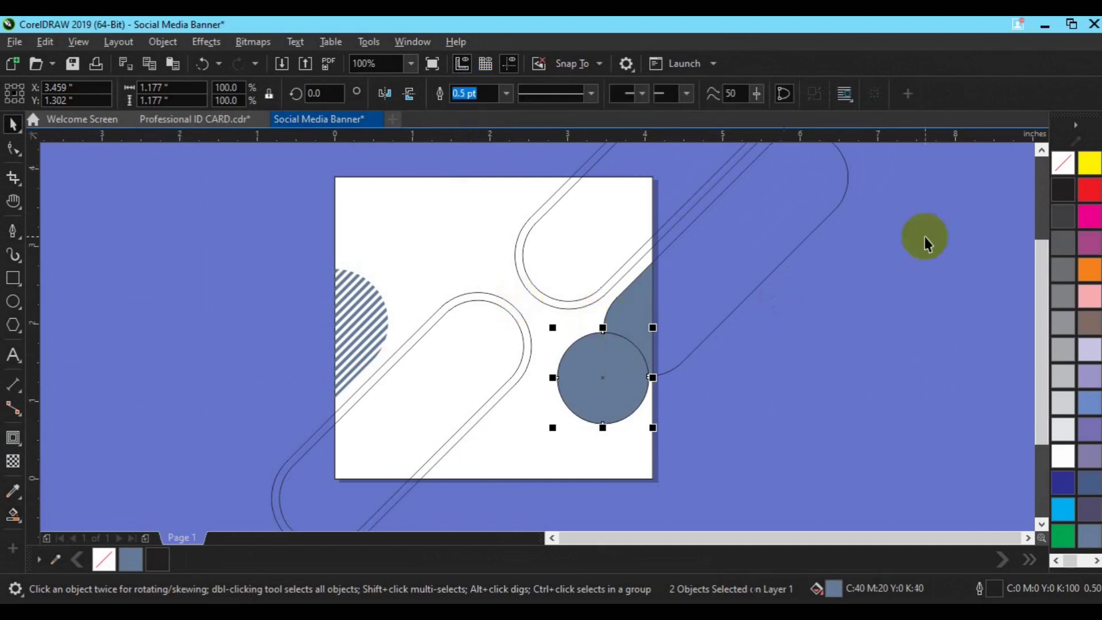
right_click(1062, 453)
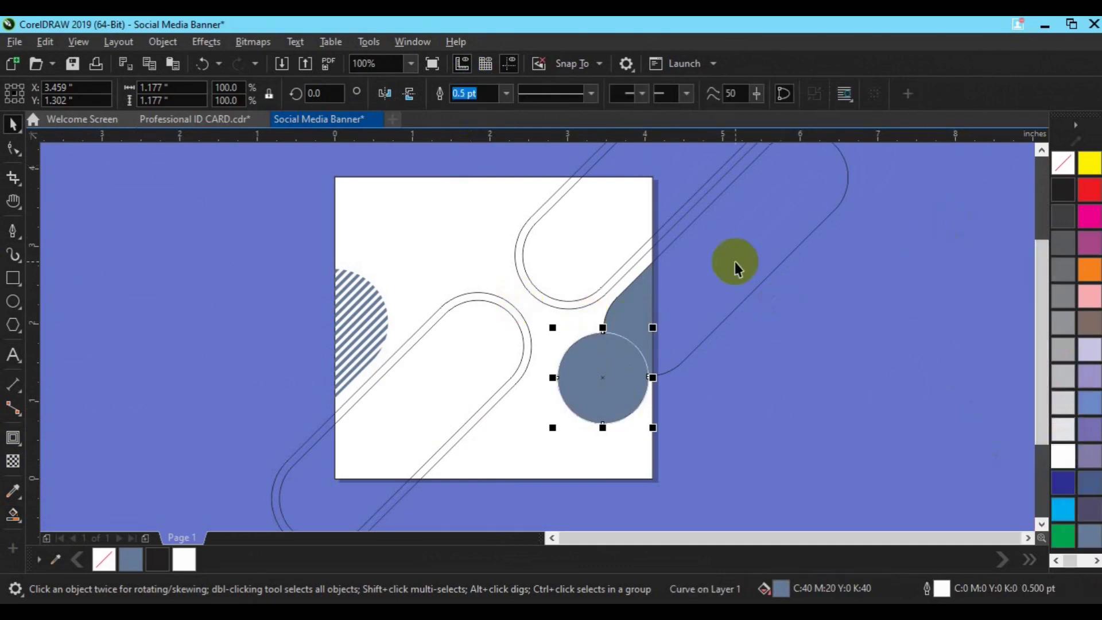
click(505, 94)
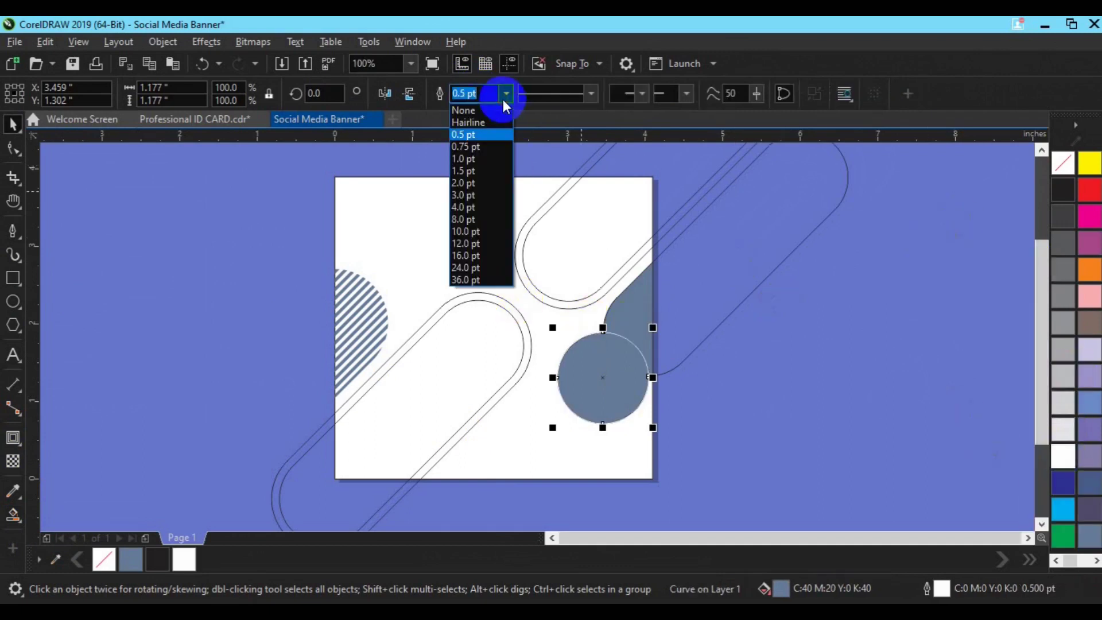
click(491, 208)
Delete the copied pill outline and remove the outline from the slate-blue fill behind the circle
click(717, 267)
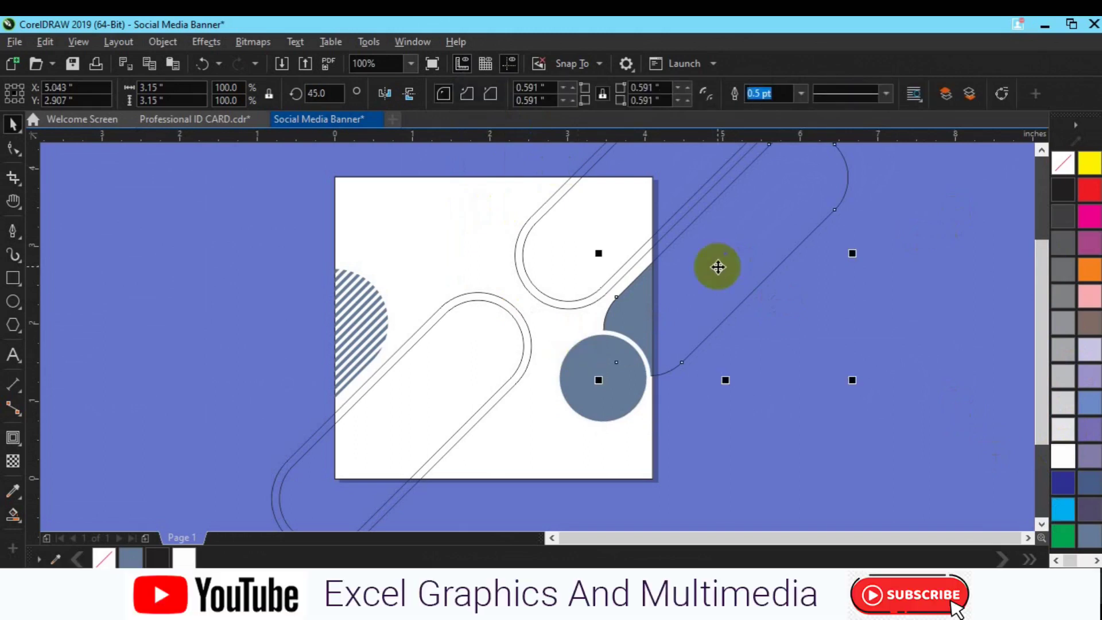
key(Delete)
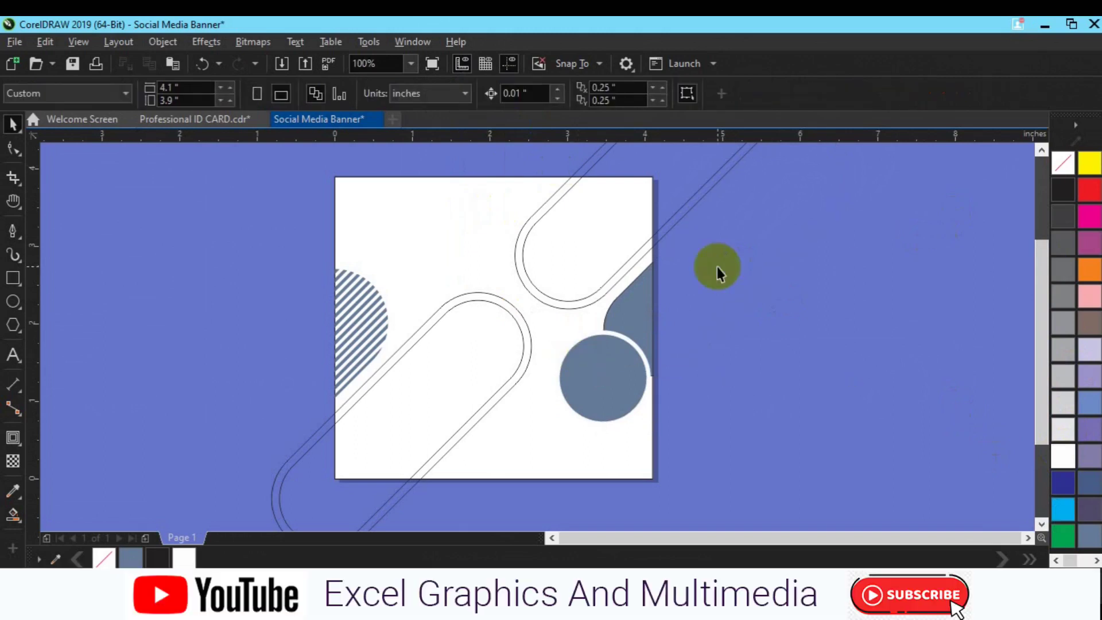
click(641, 288)
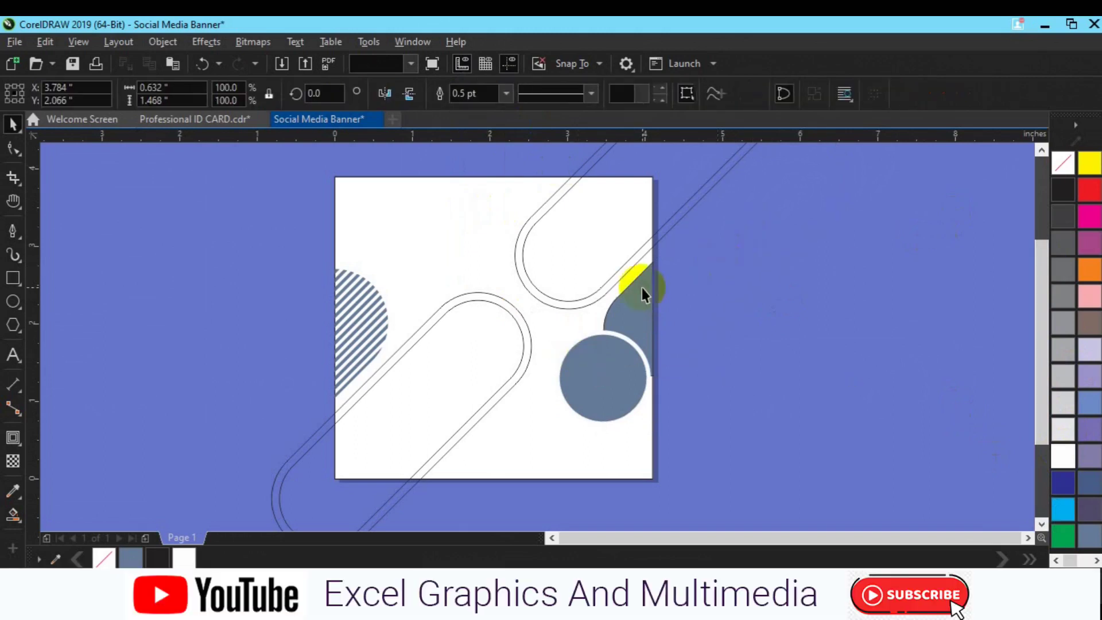
right_click(1066, 158)
click(835, 297)
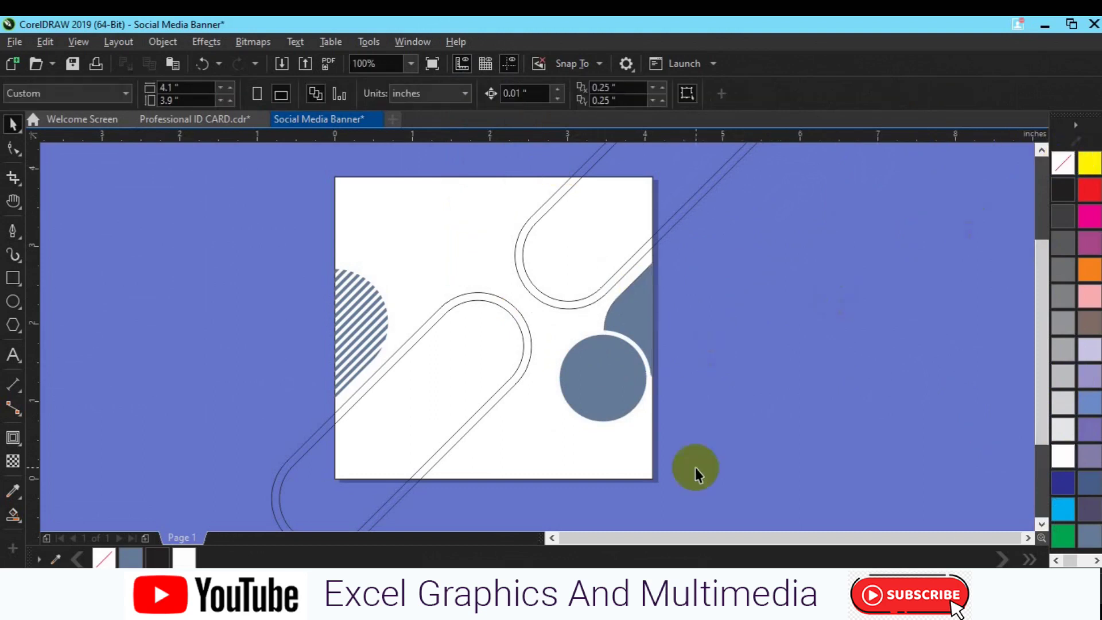
Draw two concentric circles about 0.62 and 0.87 inch across and move them to straddle the page's bottom edge
click(13, 301)
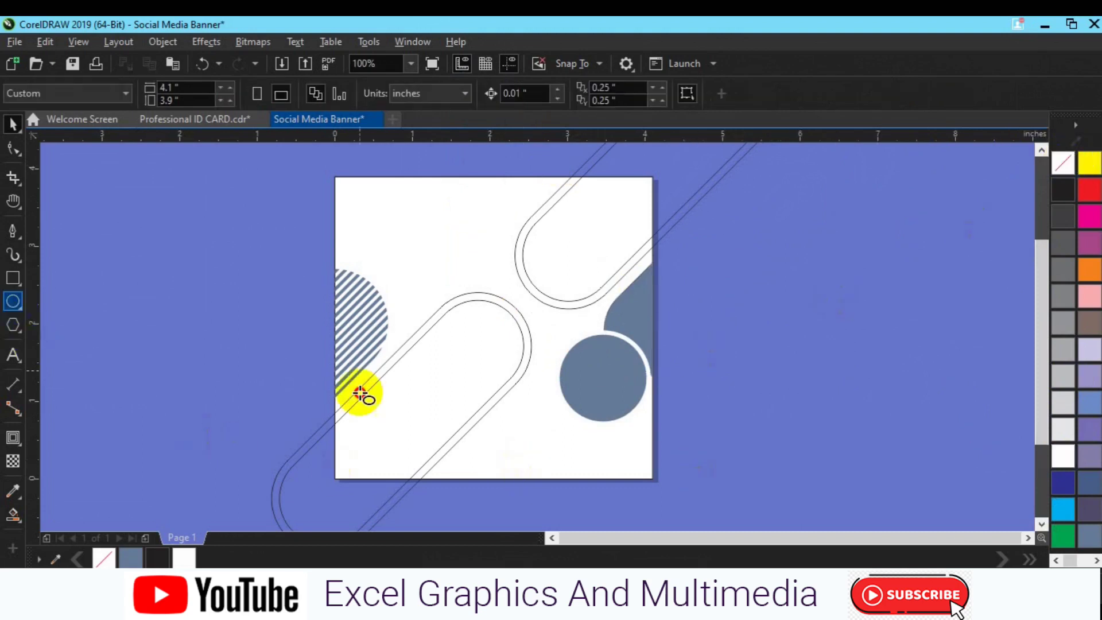
drag(518, 468, 584, 509)
key(space)
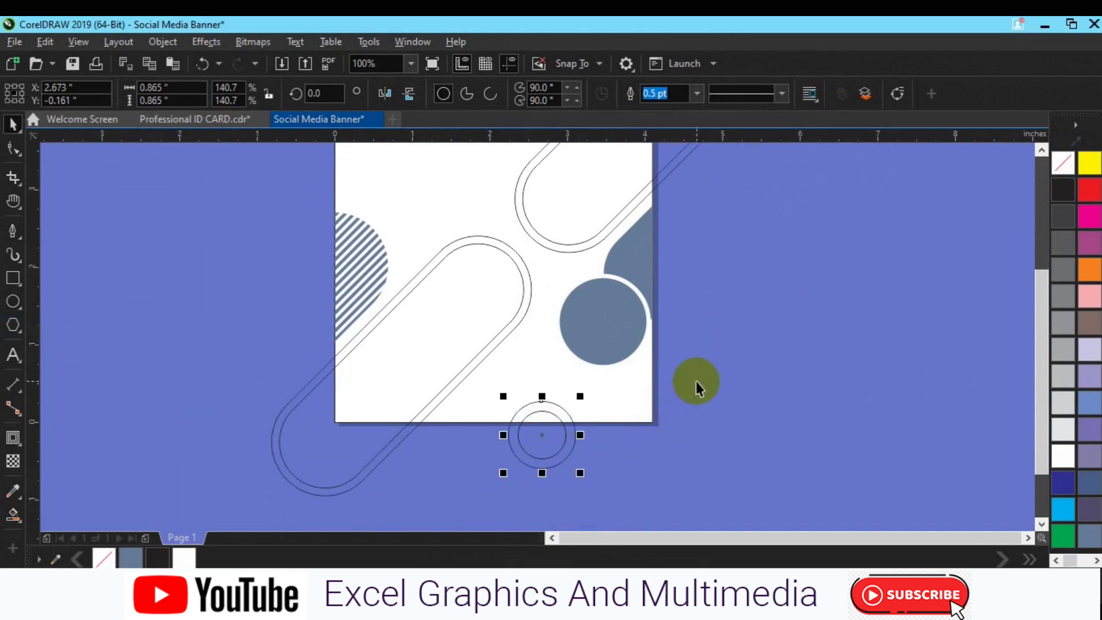
drag(696, 381, 487, 485)
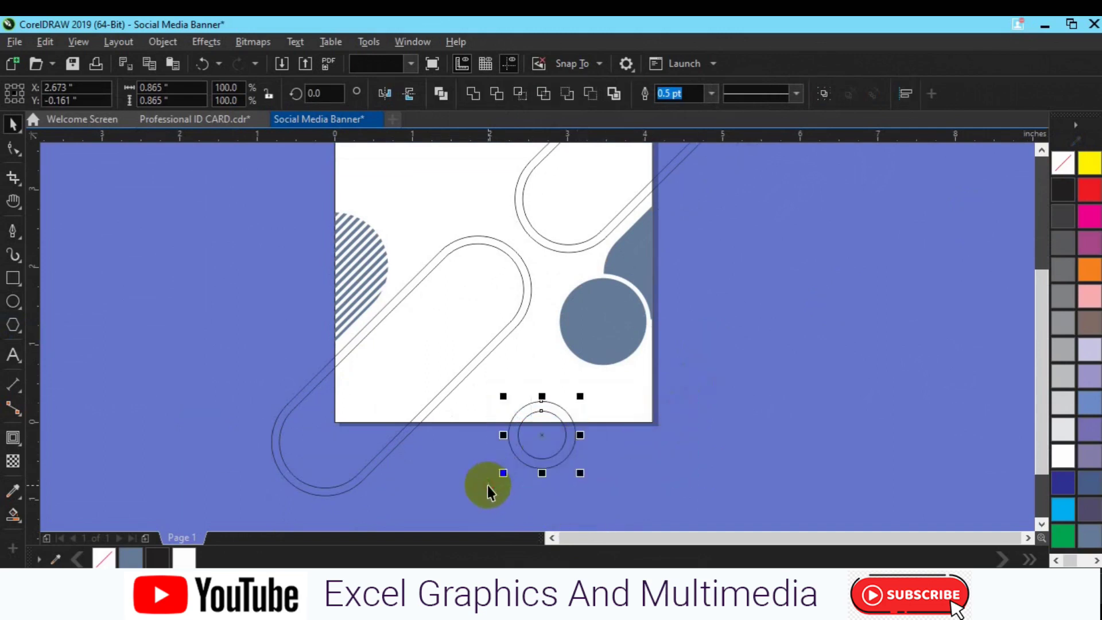
key(Up)
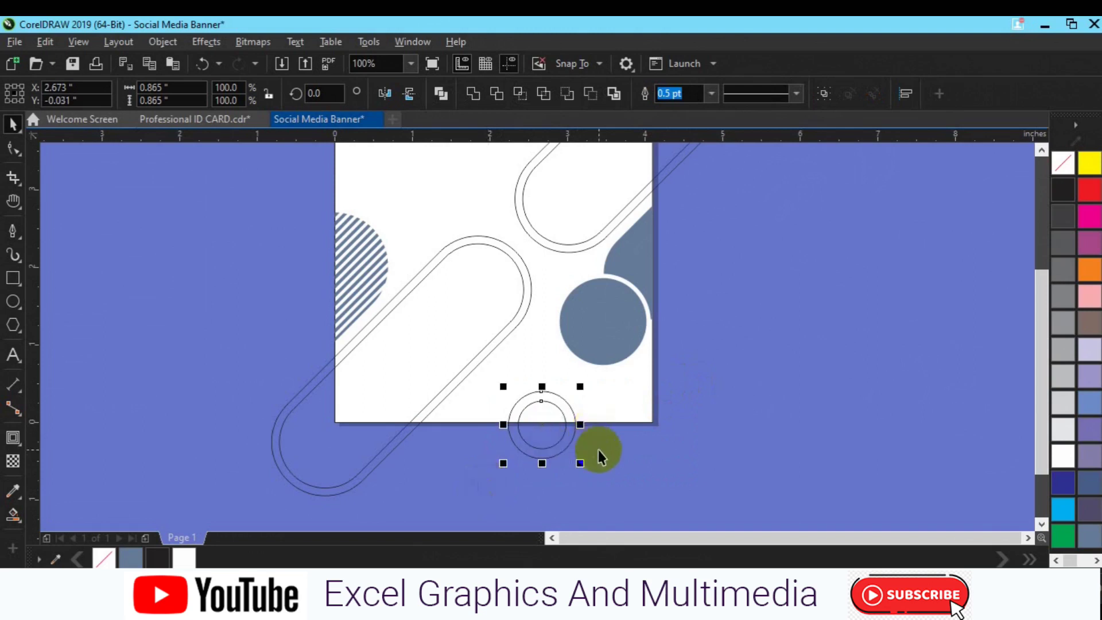
Scale the outer concentric circle about its centre to about 0.77 inch across
click(566, 456)
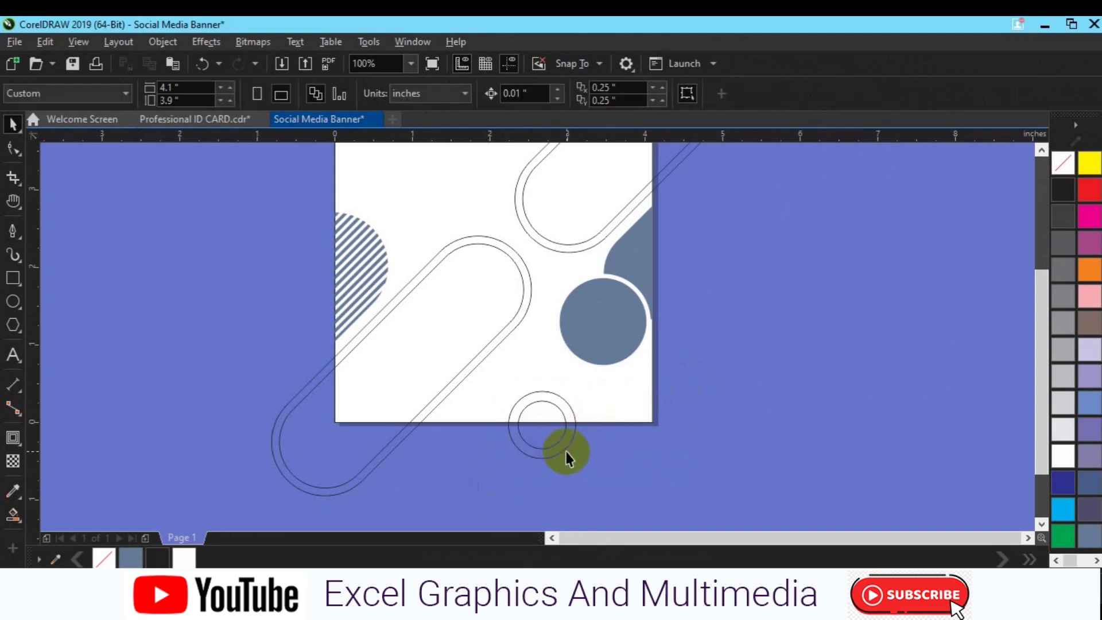
click(561, 452)
drag(581, 467, 577, 464)
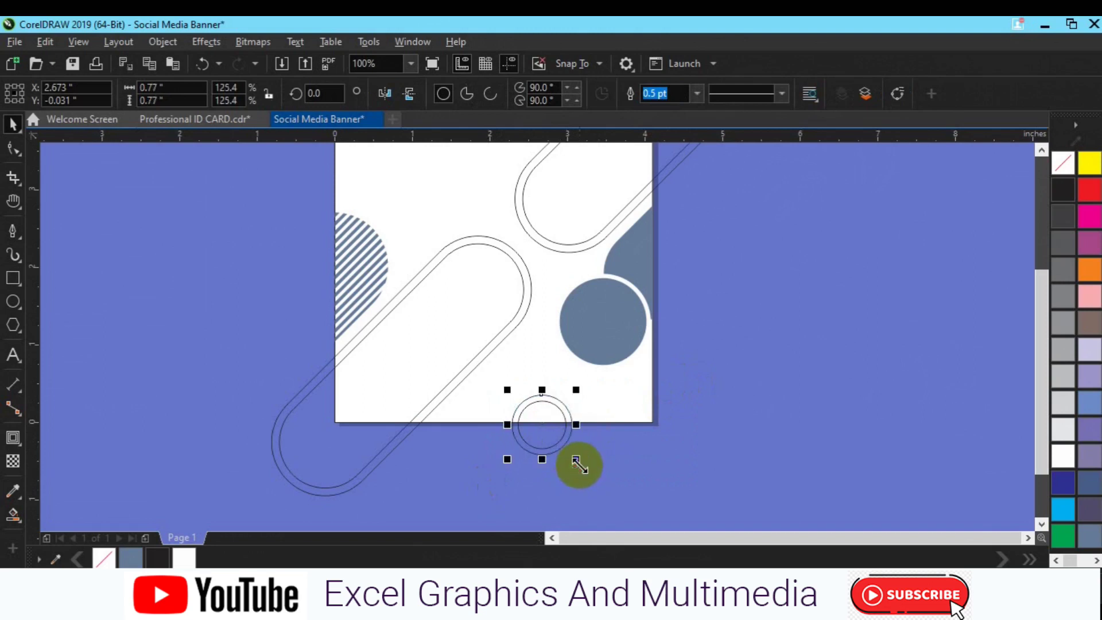
Smart Fill the on-page half of the ring between the two small circles slate blue
click(16, 517)
click(63, 535)
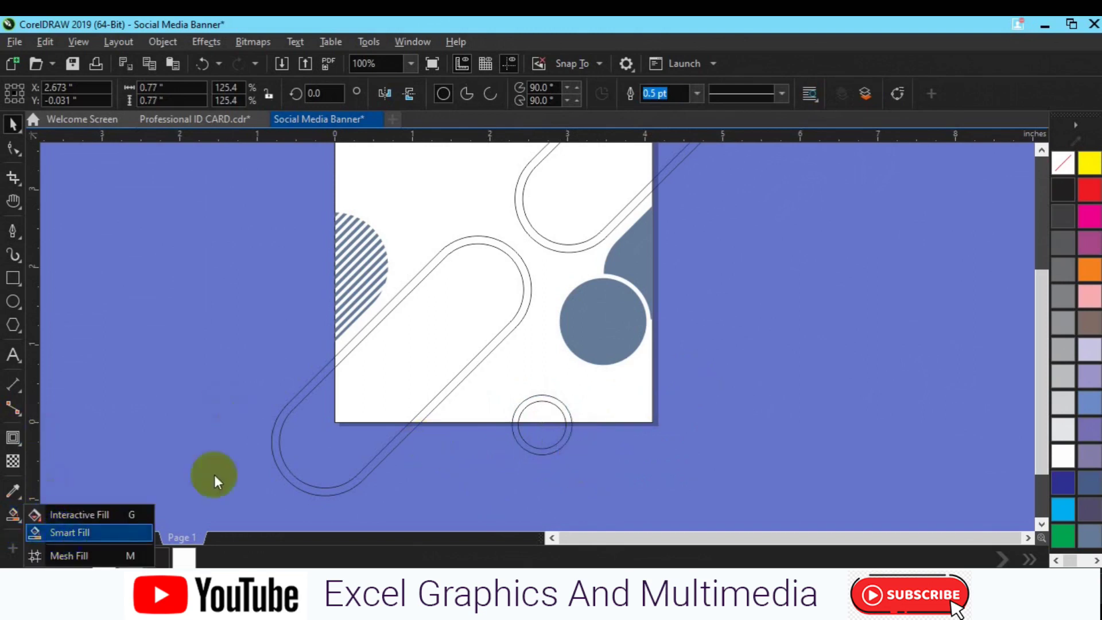
click(543, 397)
Delete both source circles and remove the outline from the filled half ring at the page's bottom edge
key(space)
click(551, 442)
key(Delete)
click(551, 443)
key(Delete)
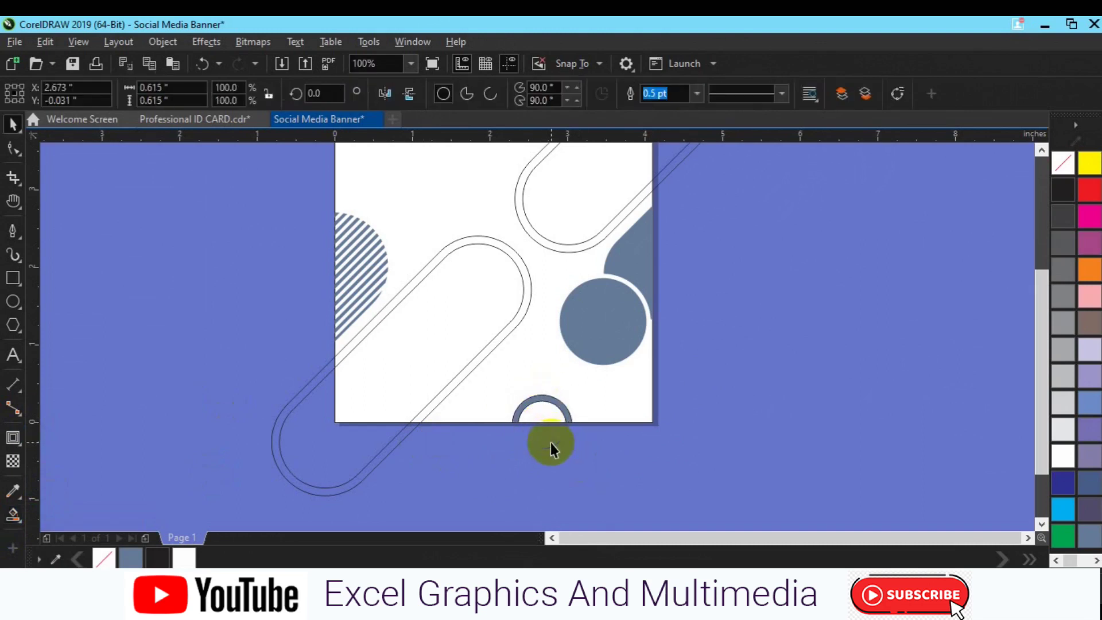
drag(704, 361, 483, 497)
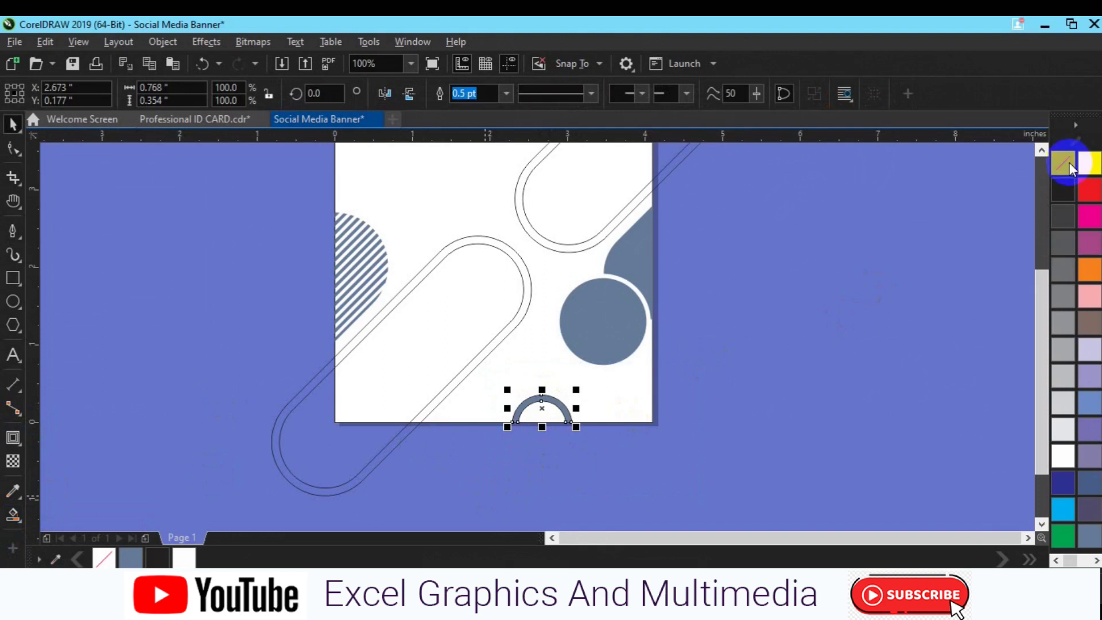
click(887, 290)
Smart Fill the on-page borders and interiors of both diagonal pills slate blue
click(1042, 150)
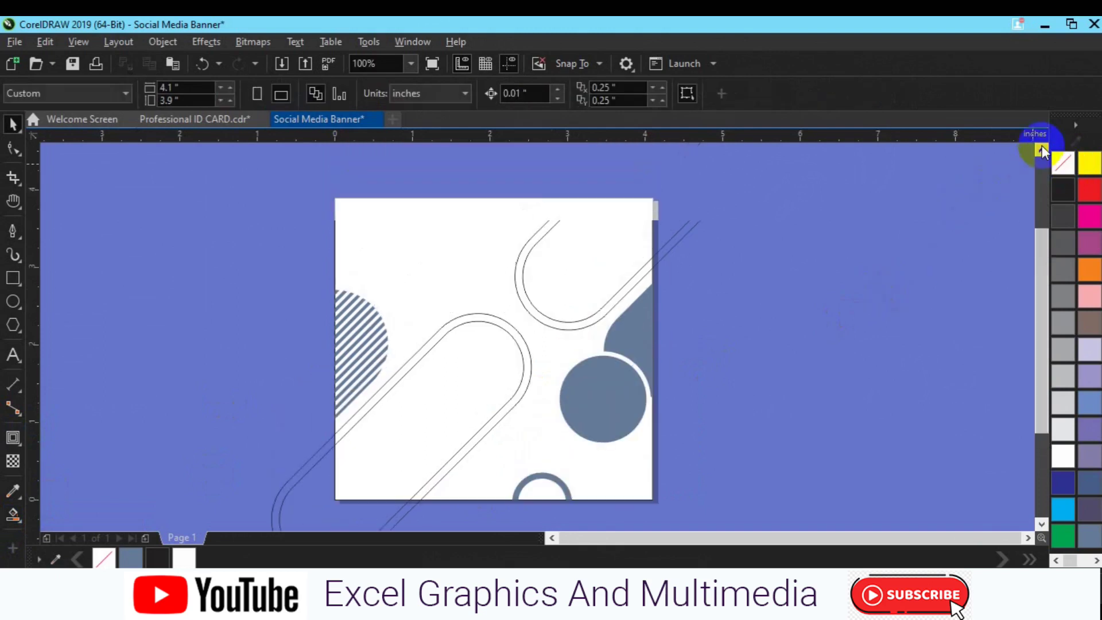
click(13, 515)
drag(17, 519, 73, 533)
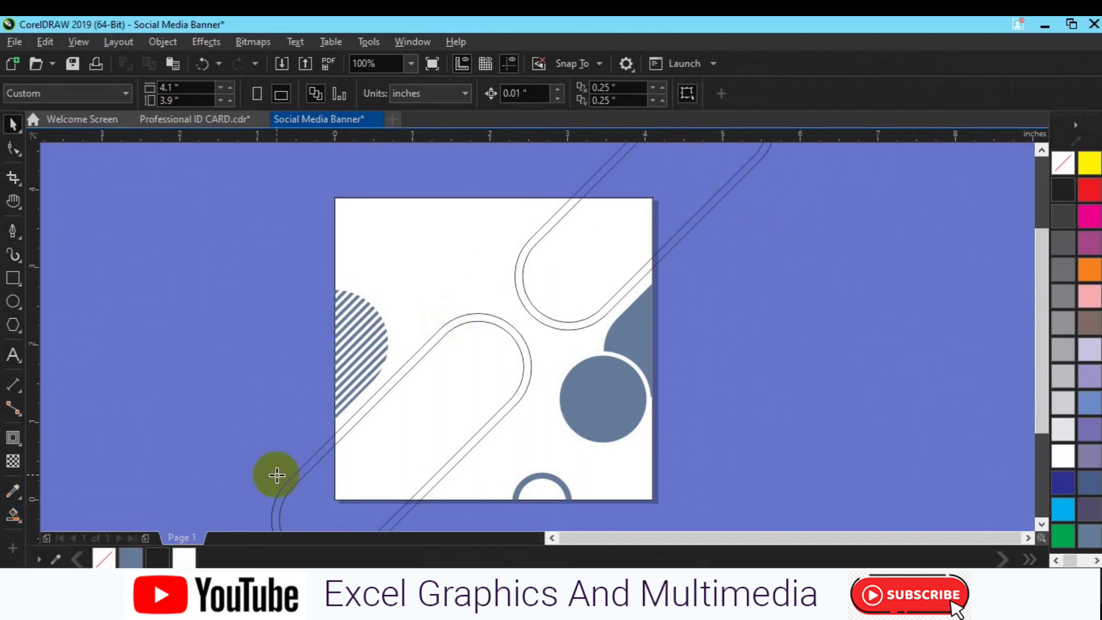
click(539, 318)
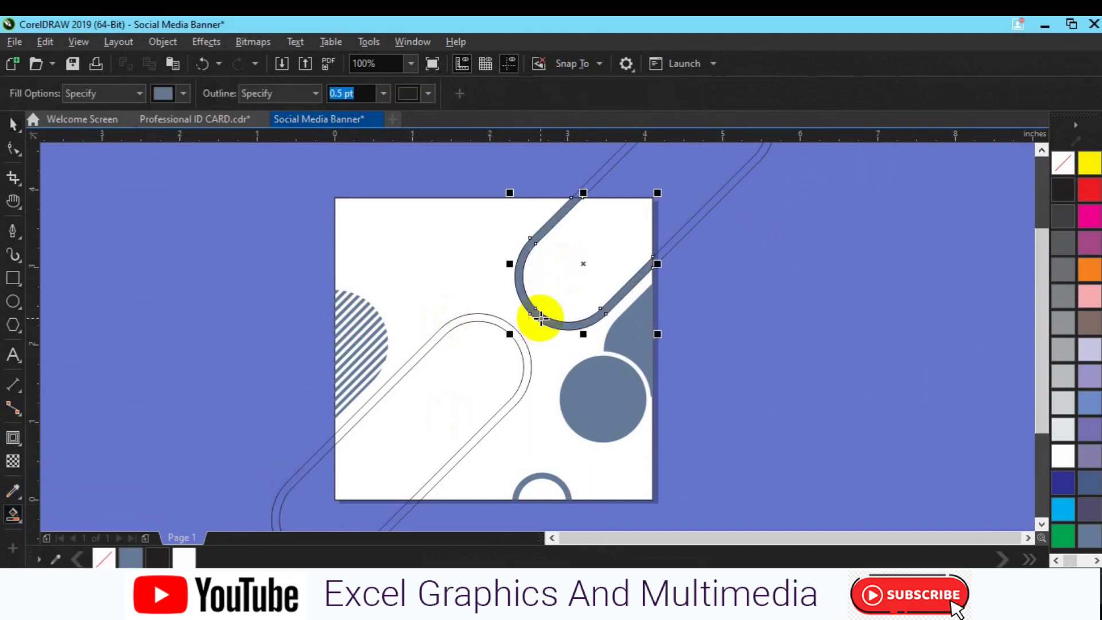
click(497, 320)
click(425, 408)
click(630, 241)
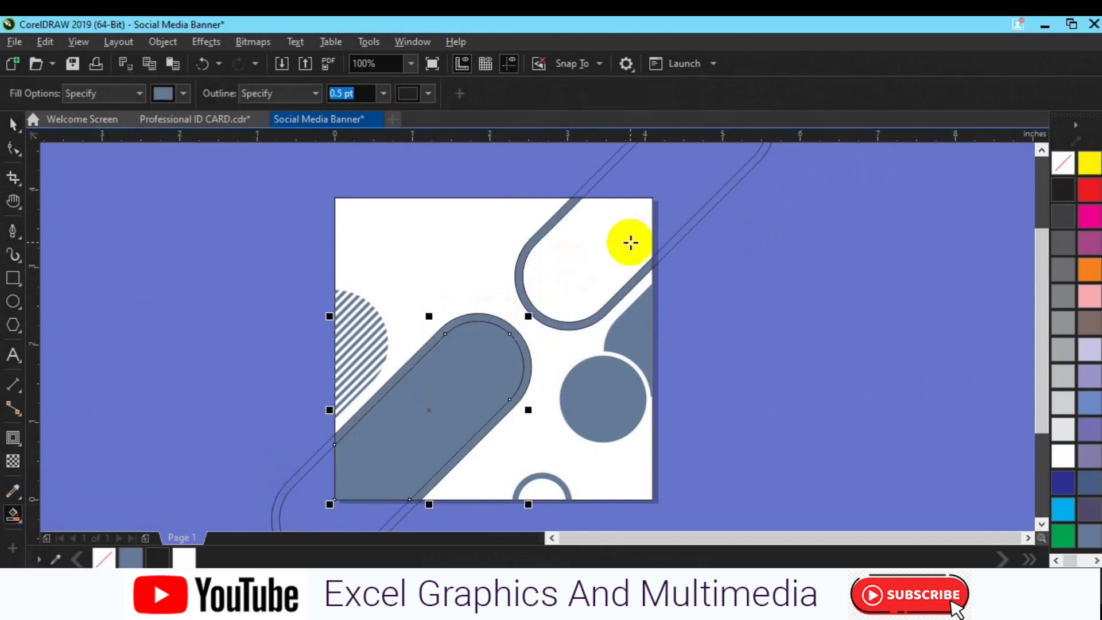
Change the fill of both pills' inner areas to grey
key(space)
shift+click(480, 378)
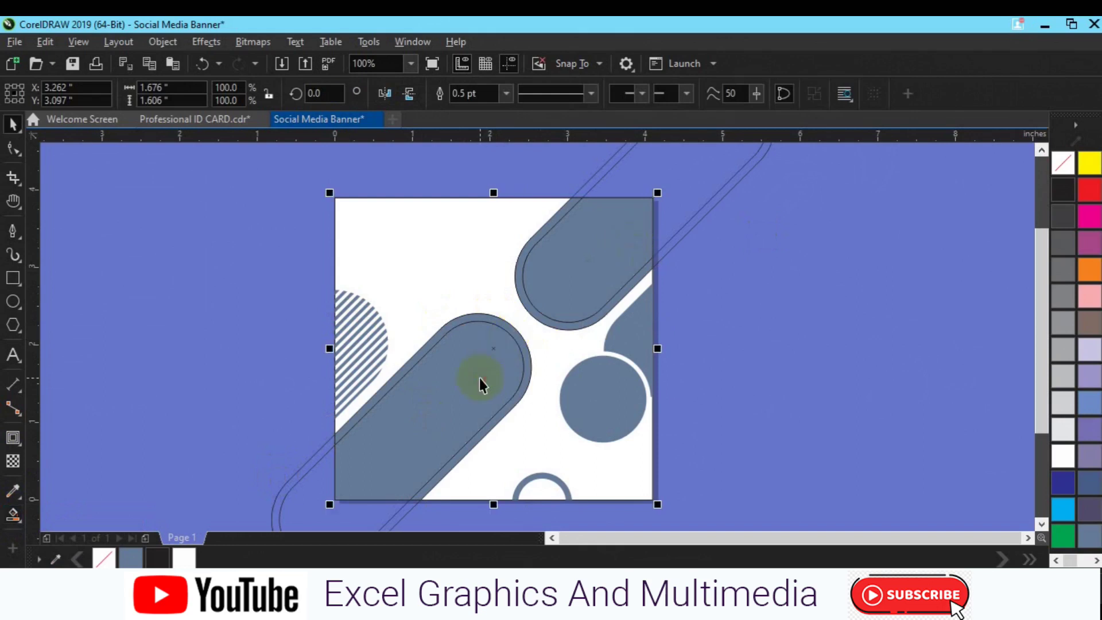
click(1063, 350)
click(699, 150)
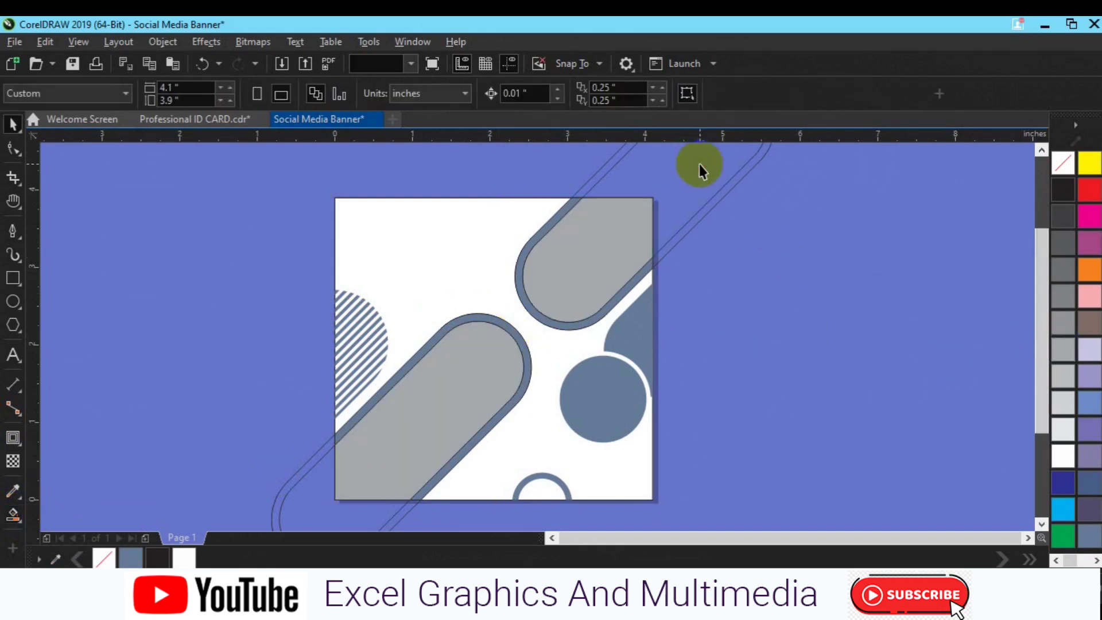
Delete the original pill outlines that extend beyond the page
click(699, 164)
key(Delete)
click(707, 192)
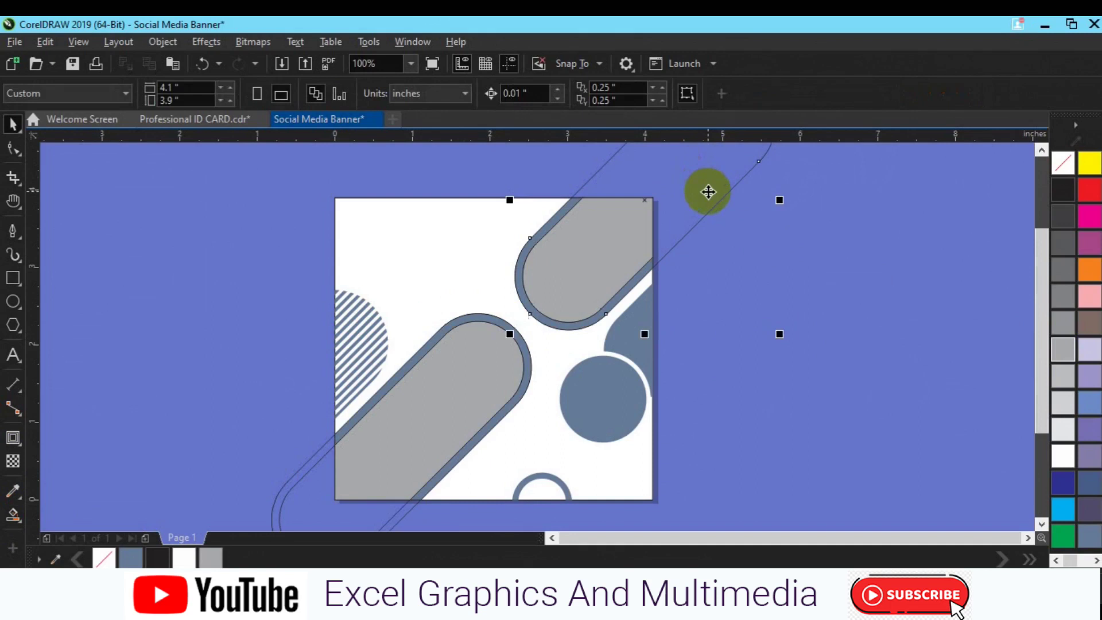
key(Delete)
click(297, 481)
key(Delete)
Remove the outlines from all shapes on the banner
click(273, 180)
drag(273, 180, 703, 512)
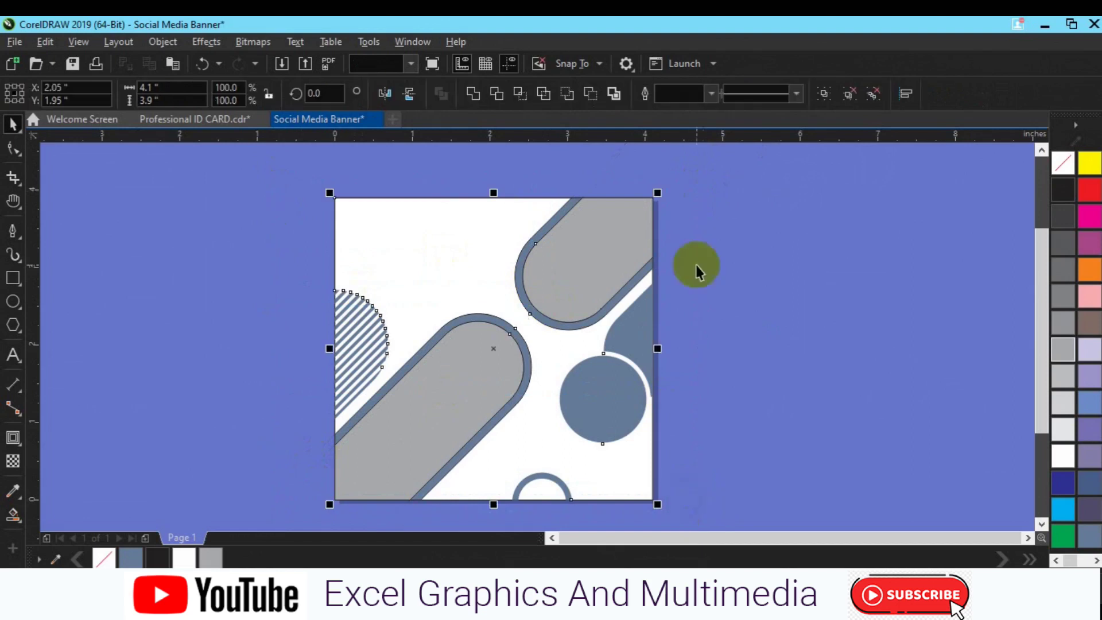
click(858, 258)
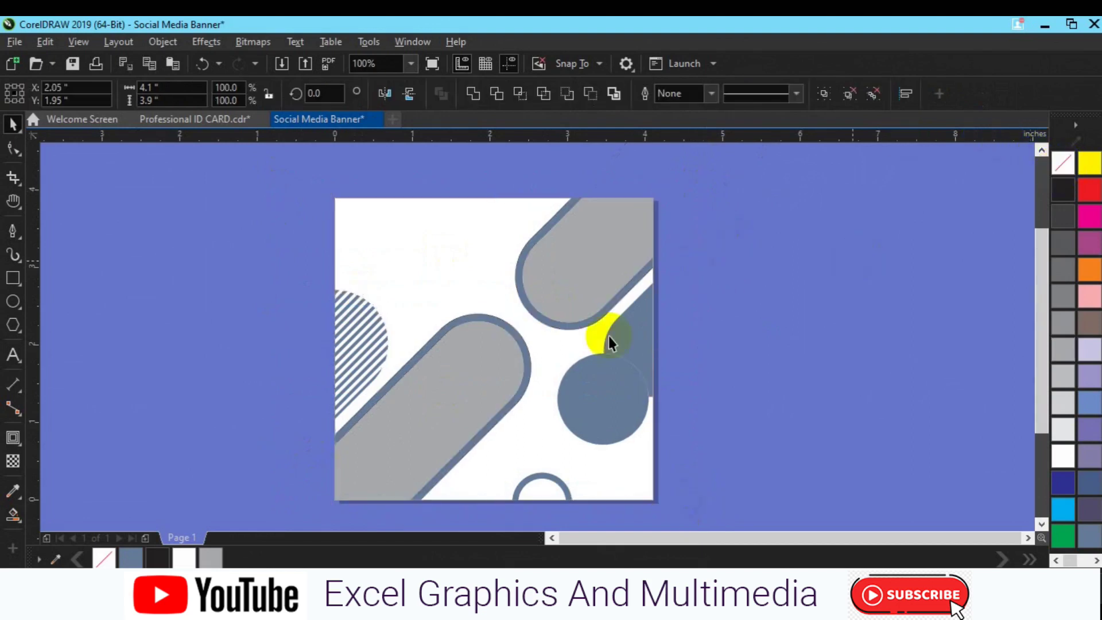
Give the slate-blue circle a white 4.0 pt outline again and save the document
click(587, 410)
click(503, 102)
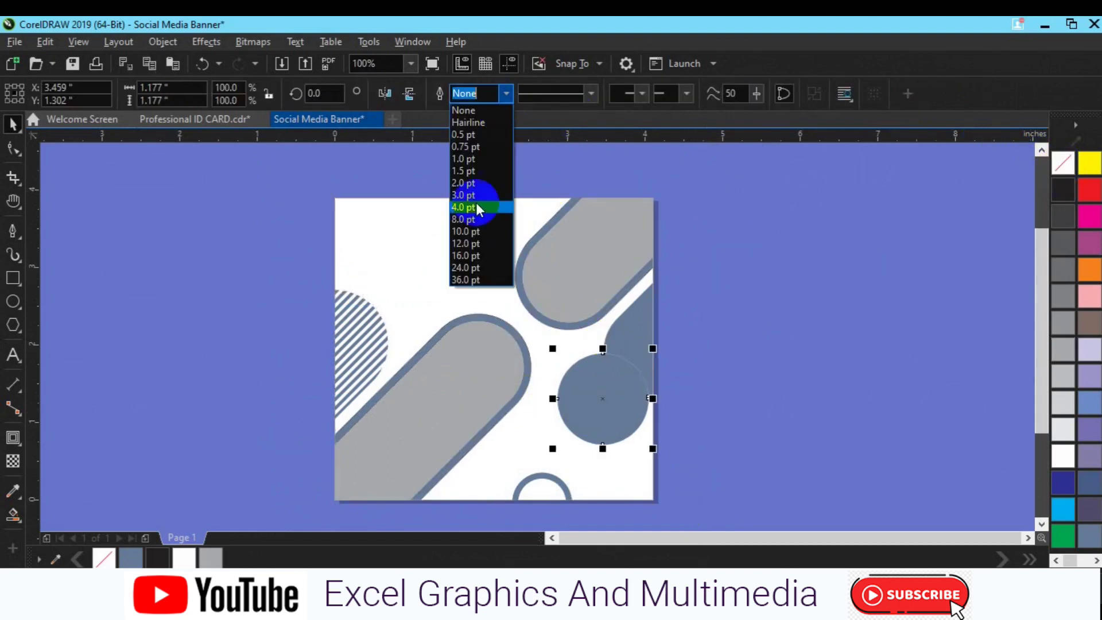
click(475, 207)
click(713, 423)
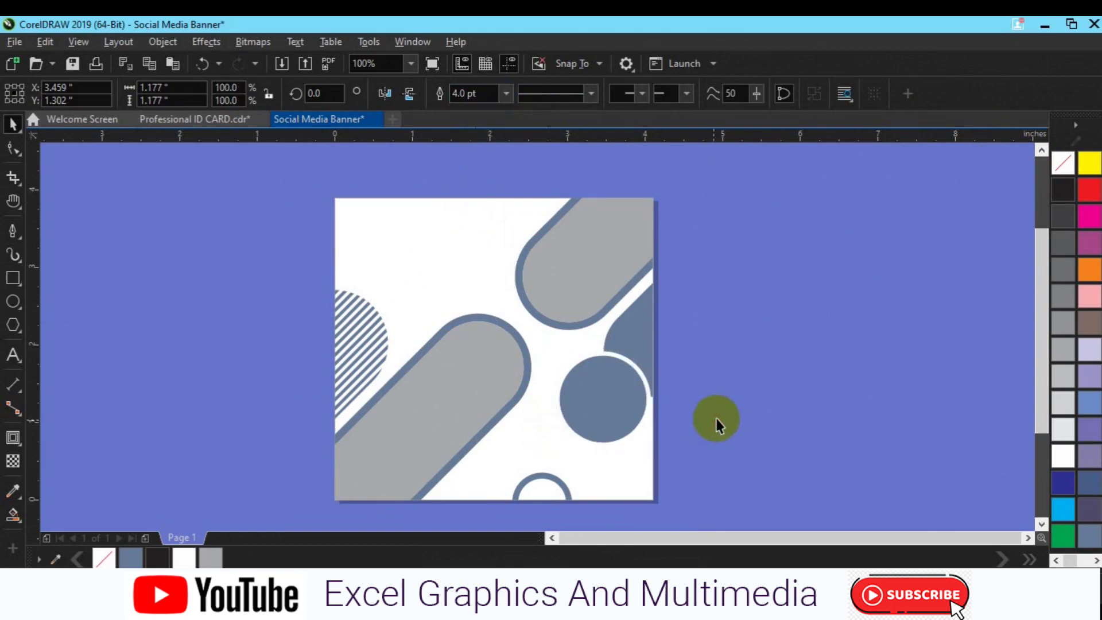
key(ctrl+s)
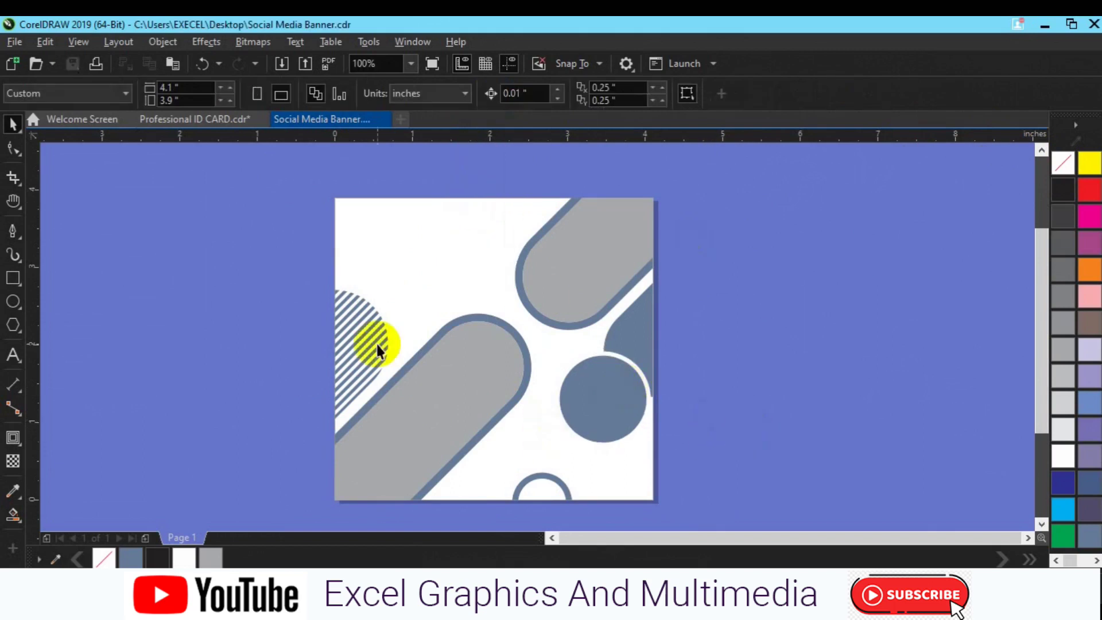
click(281, 64)
click(574, 429)
drag(575, 429, 577, 429)
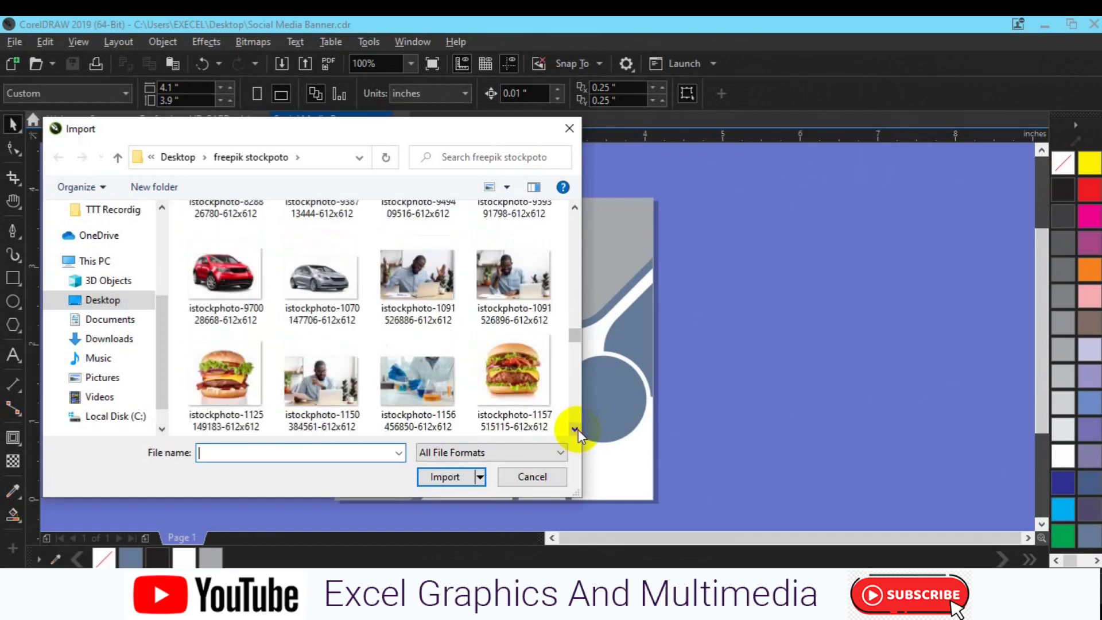
click(573, 281)
click(572, 280)
click(573, 281)
click(573, 280)
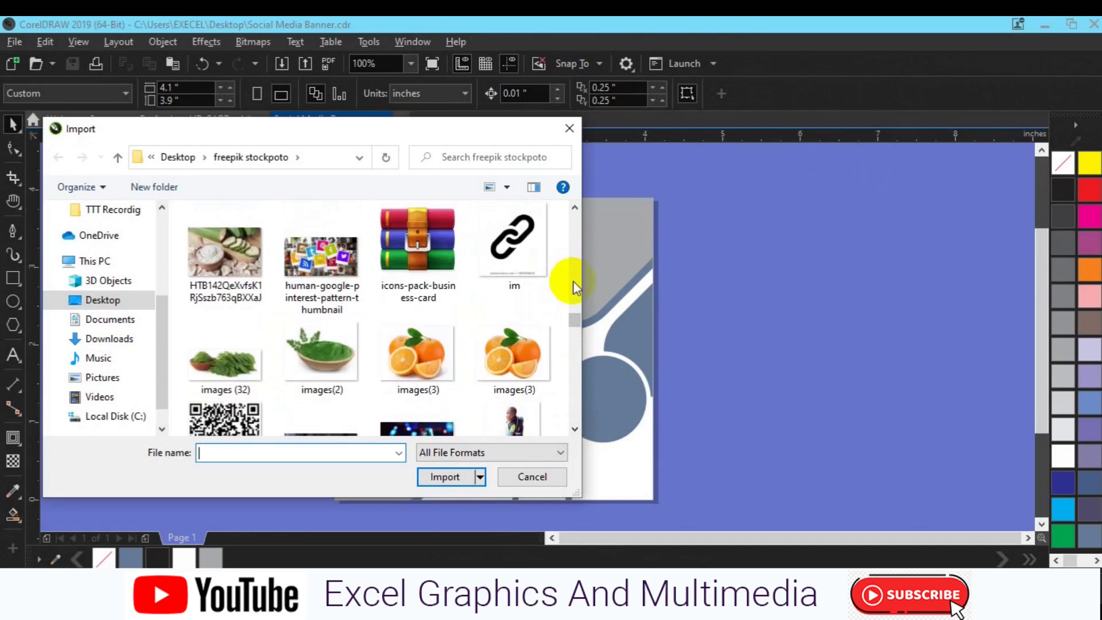
mouse_move(574, 318)
mouse_down()
mouse_move(587, 414)
mouse_move(591, 351)
mouse_move(574, 324)
mouse_move(575, 335)
mouse_up()
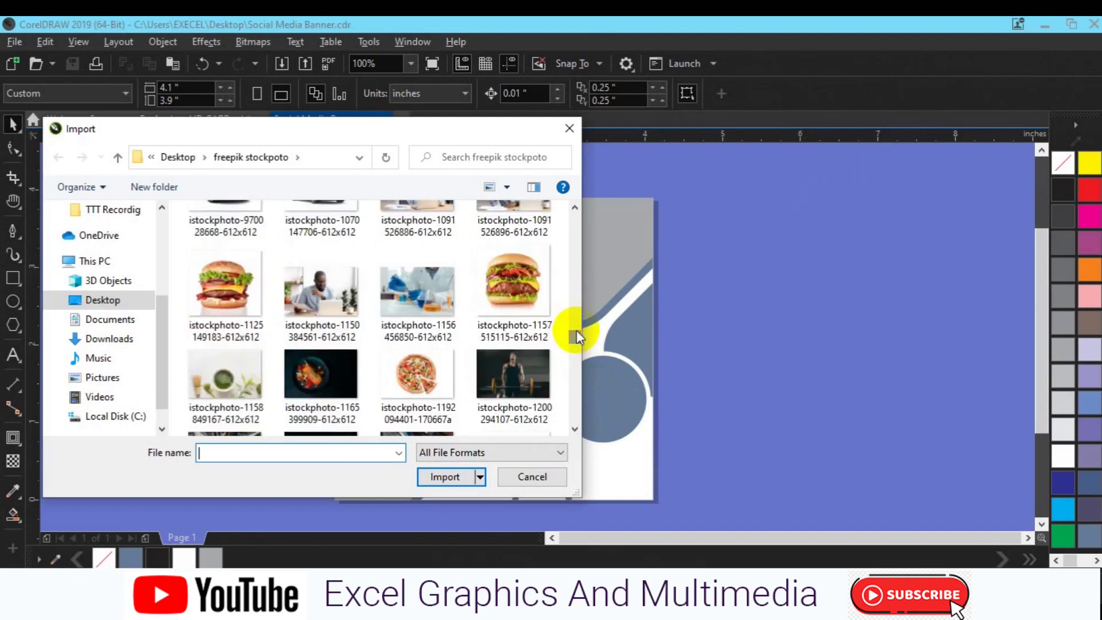
click(222, 411)
click(441, 478)
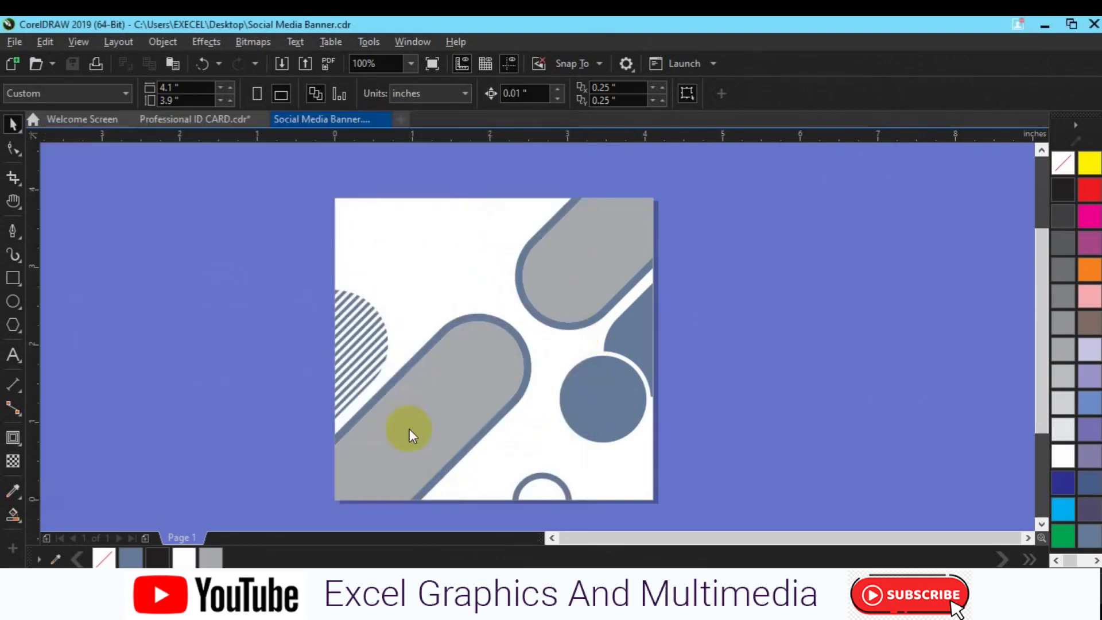
drag(292, 304, 731, 500)
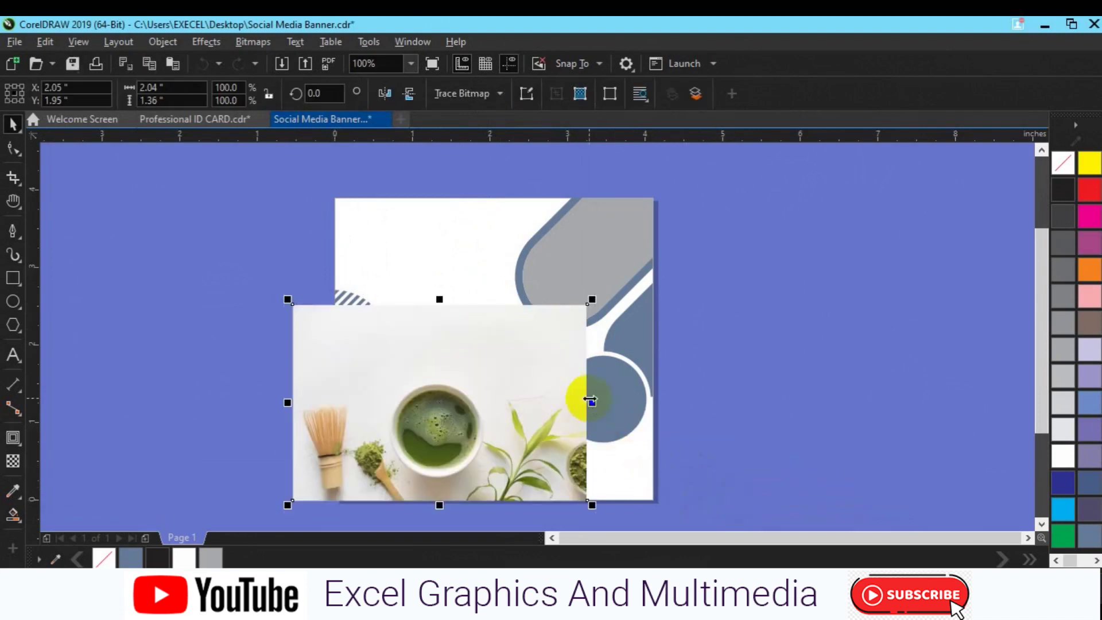
Shift the matcha photo up over the page and PowerClip it inside the lower pill's grey area
drag(515, 401, 563, 374)
click(172, 41)
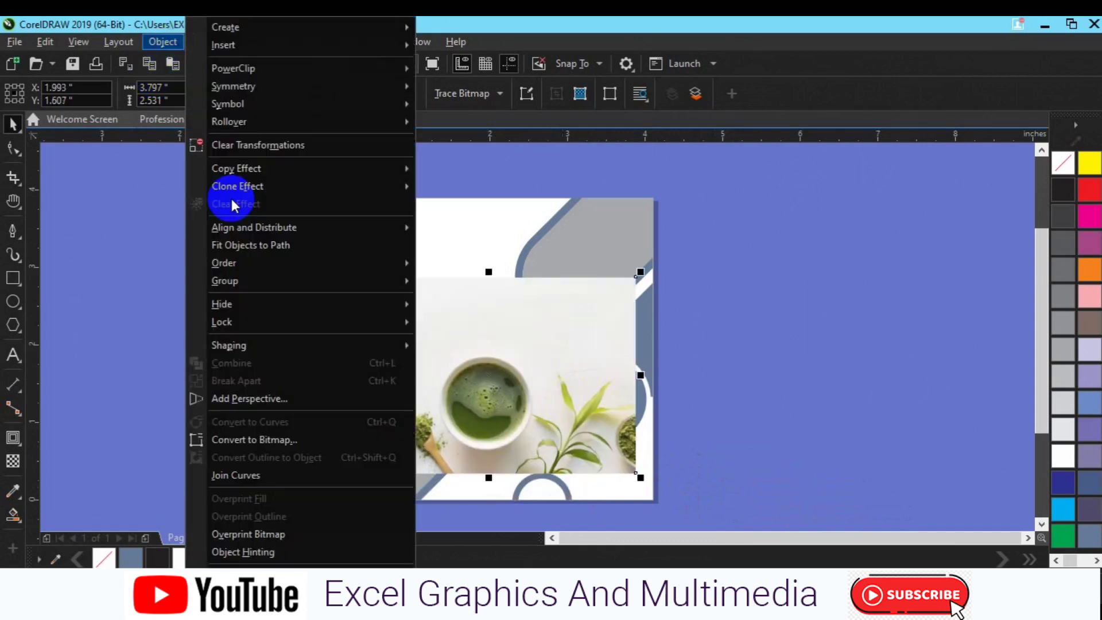
mouse_move(278, 68)
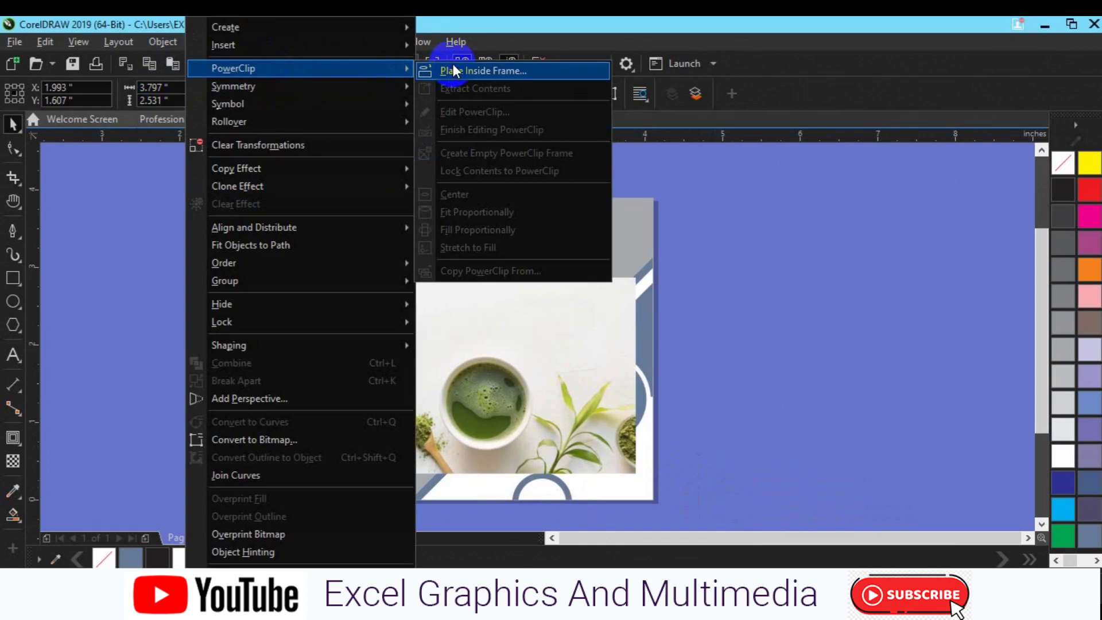
click(453, 70)
click(339, 498)
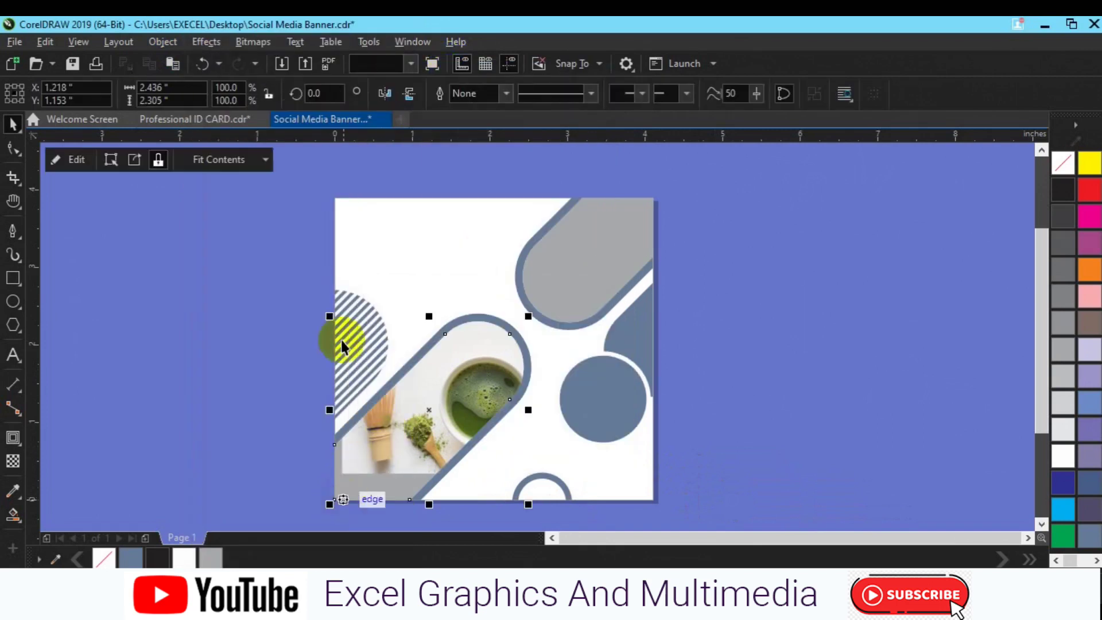
Reposition the clipped photo to about X 1.34, Y 1.23 inches so it fills the lower pill, and save the document
click(70, 160)
click(458, 373)
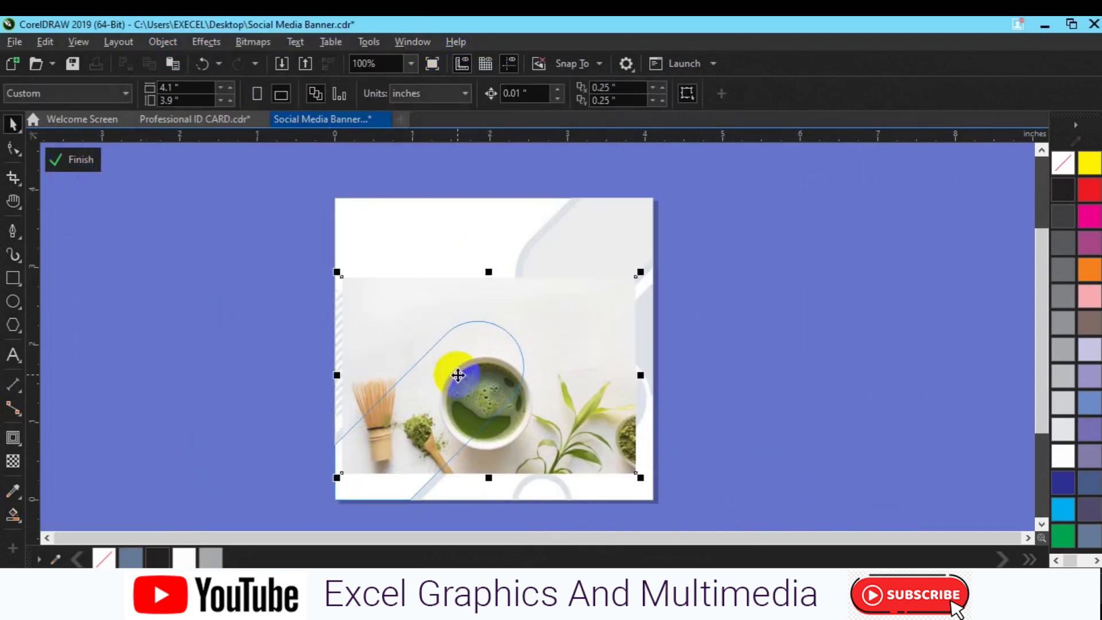
mouse_move(437, 409)
mouse_down()
mouse_move(462, 374)
mouse_move(453, 402)
mouse_up()
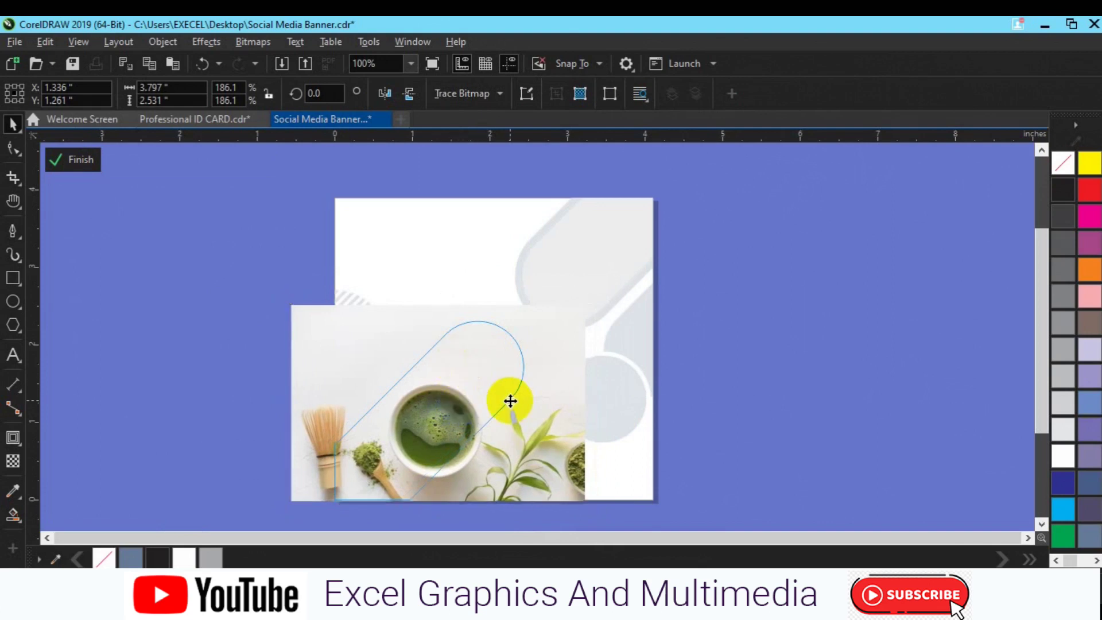
drag(510, 400, 511, 401)
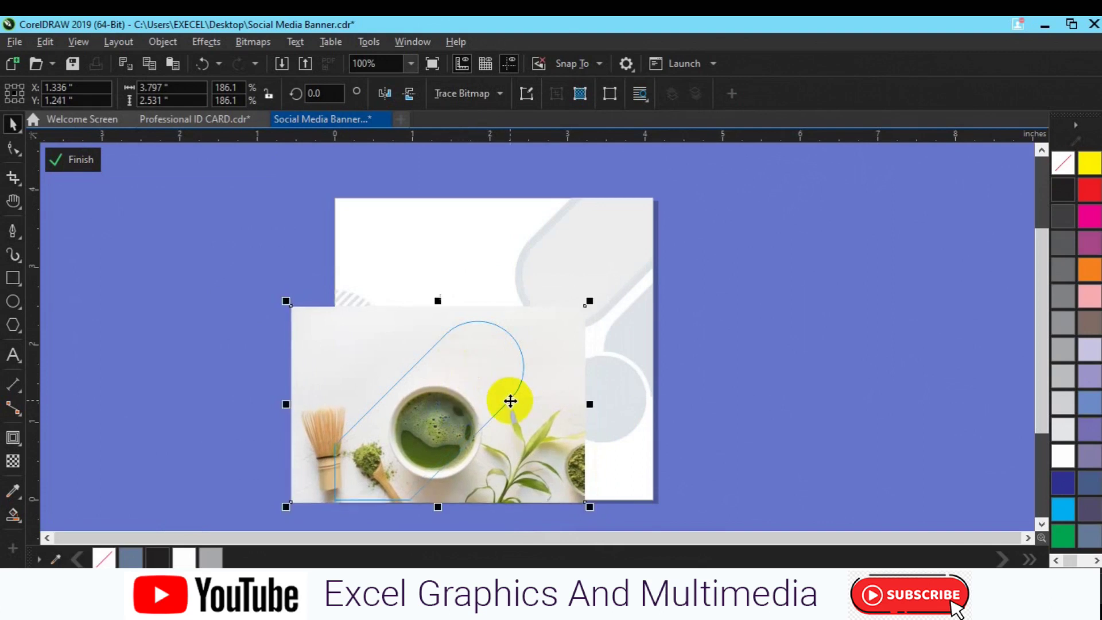
click(74, 160)
click(442, 236)
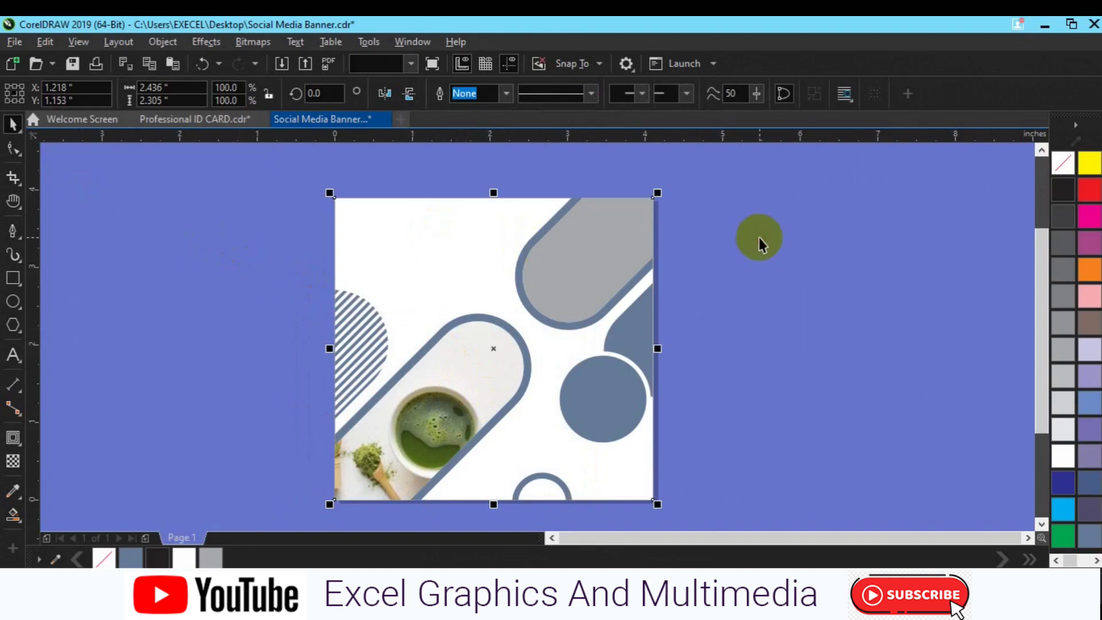
click(759, 238)
key(ctrl+s)
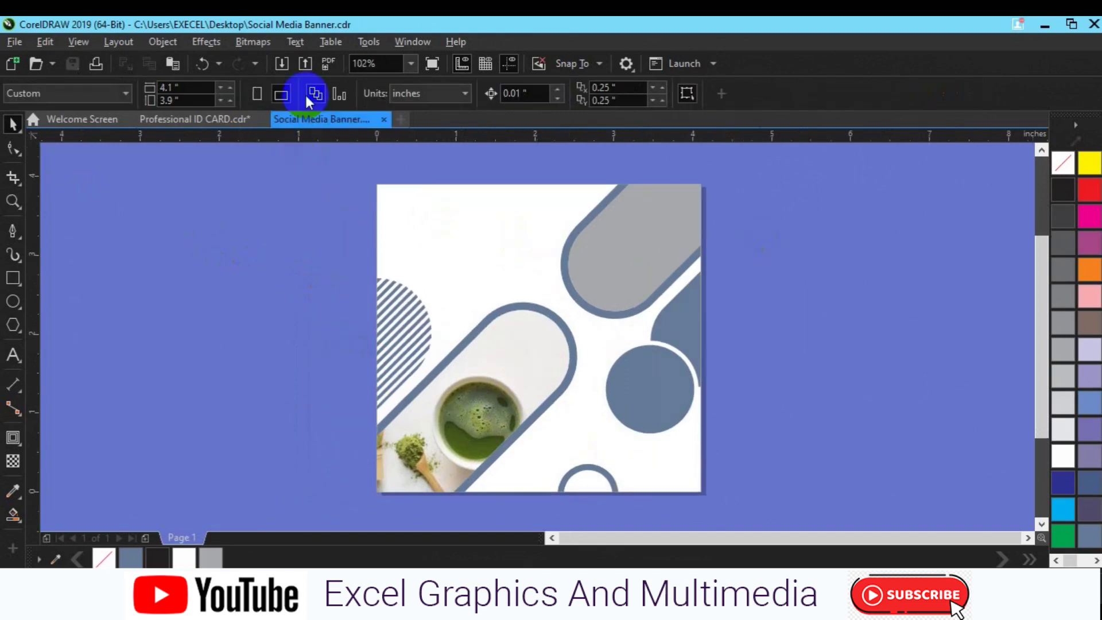
click(279, 66)
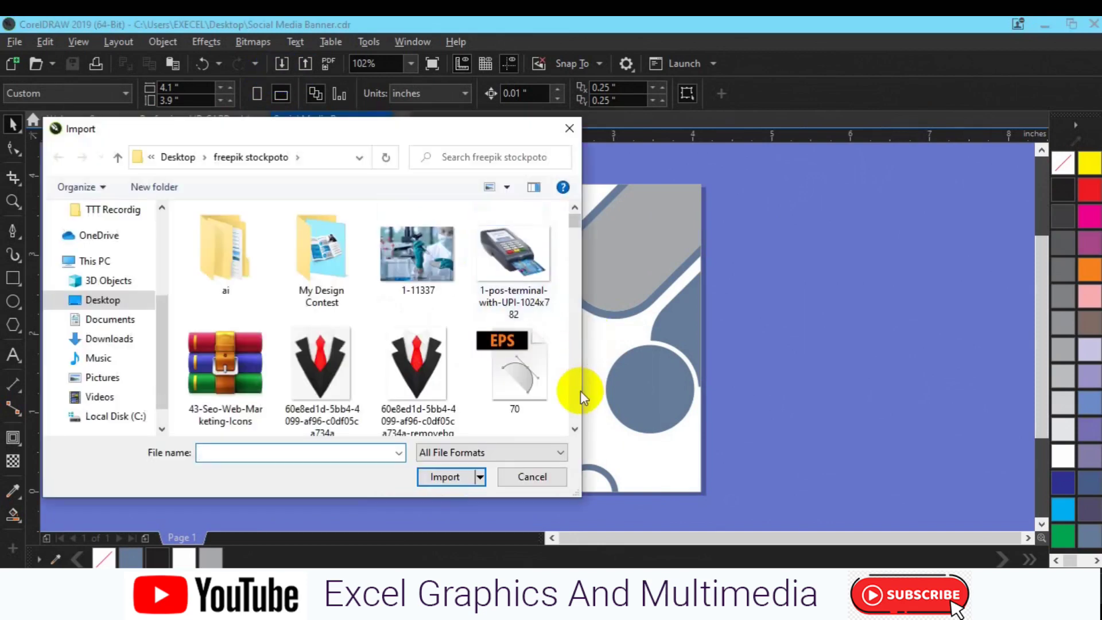
scroll(581, 390, down, 15)
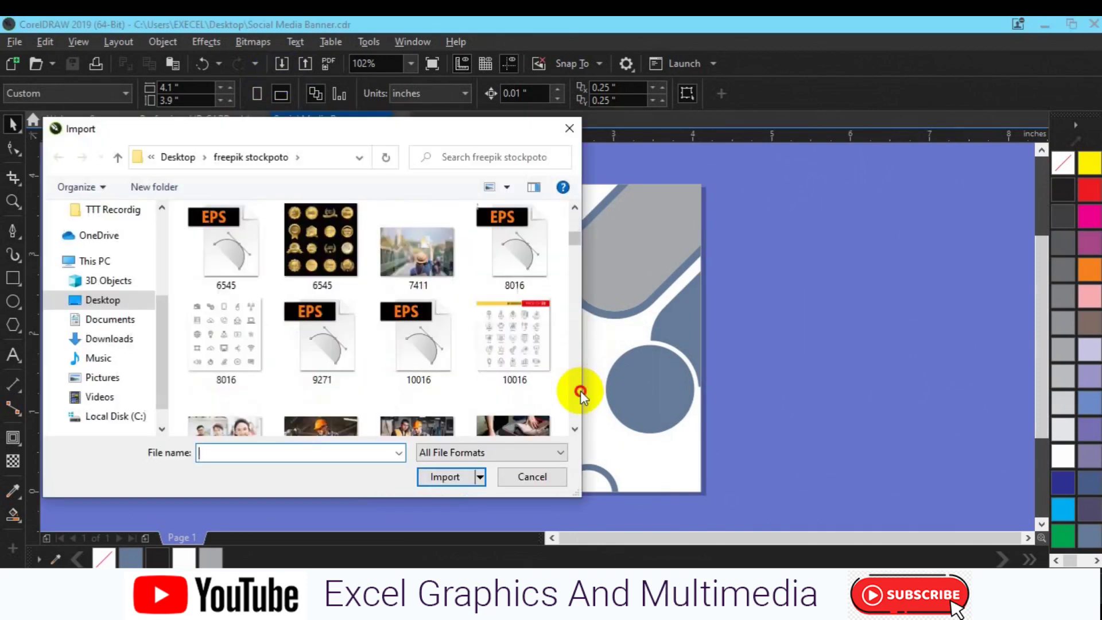
scroll(580, 391, down, 15)
scroll(580, 391, down, 15)
scroll(580, 392, down, 15)
scroll(580, 391, down, 15)
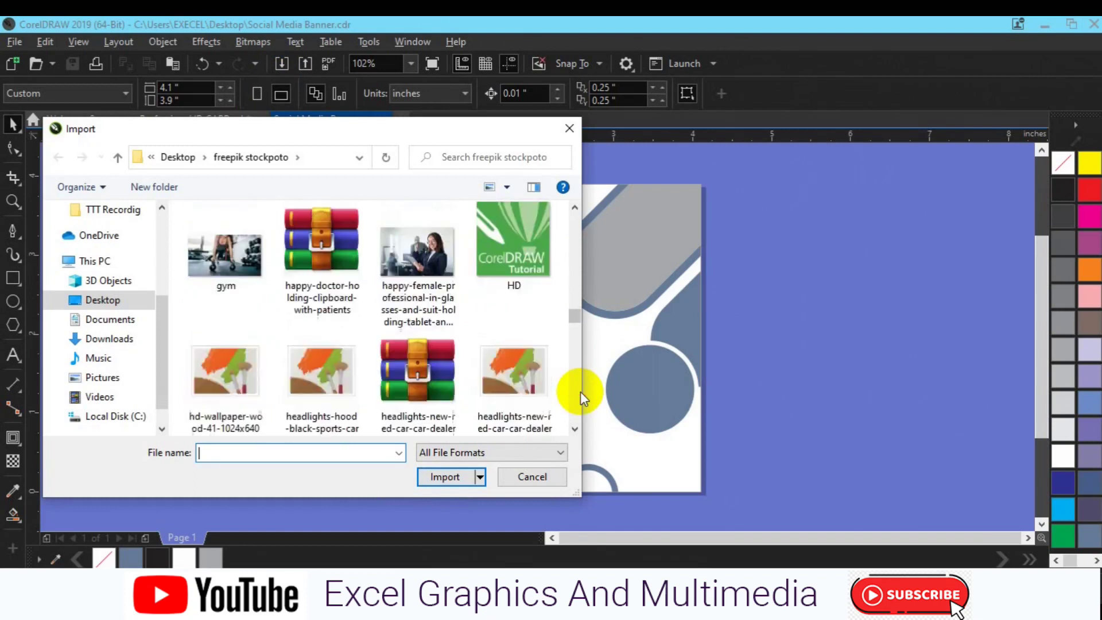
scroll(580, 391, down, 15)
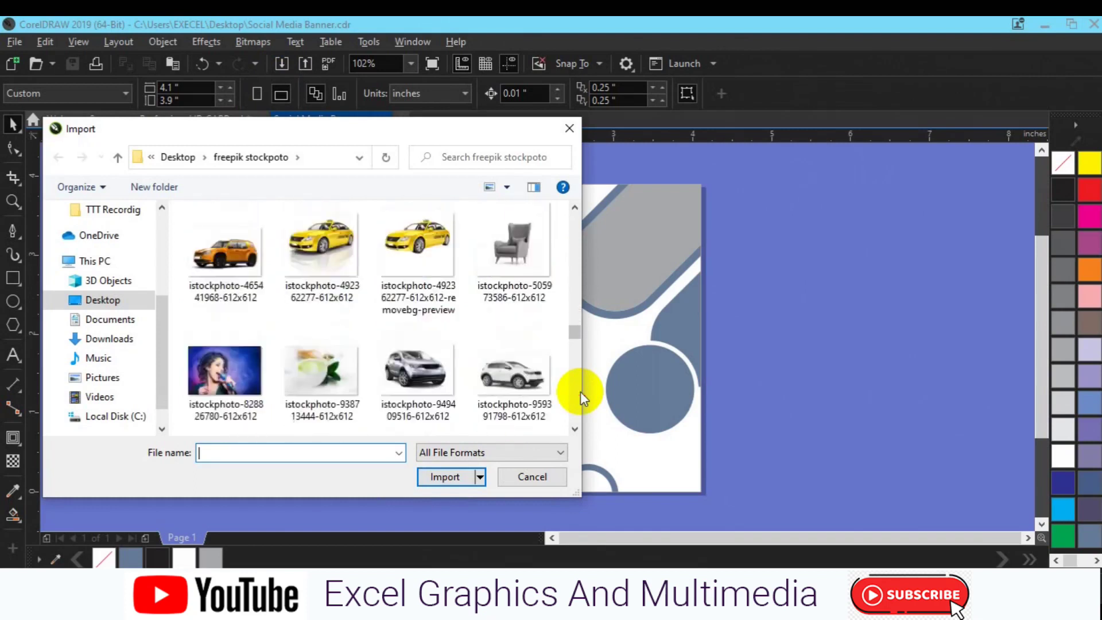
scroll(581, 392, down, 5)
scroll(563, 215, up, 3)
click(321, 253)
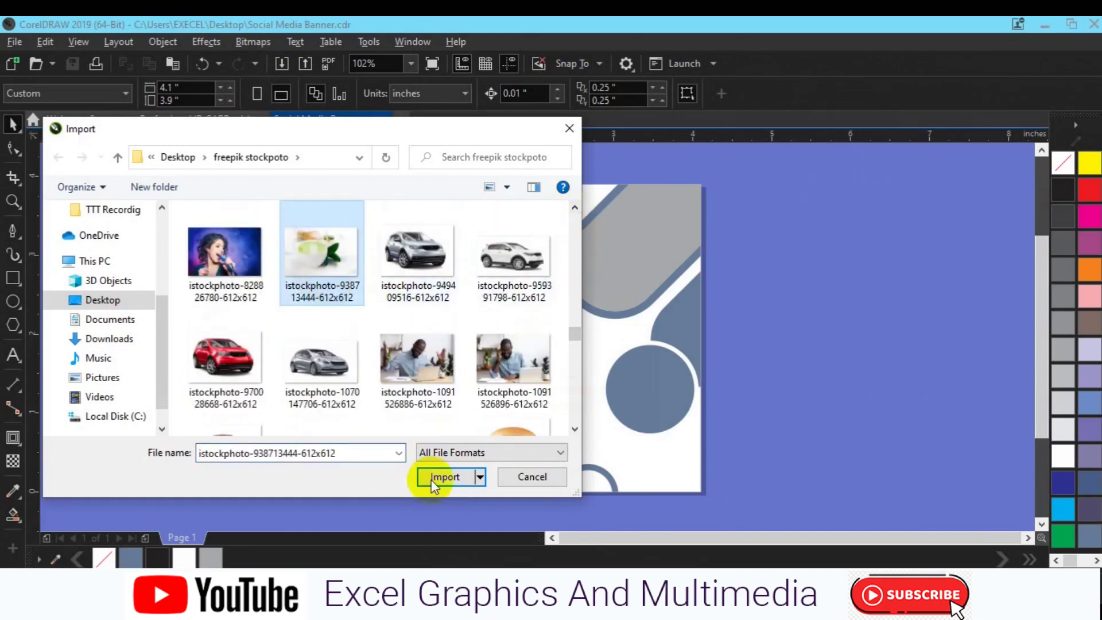
click(442, 477)
drag(539, 183, 786, 312)
drag(758, 264, 761, 264)
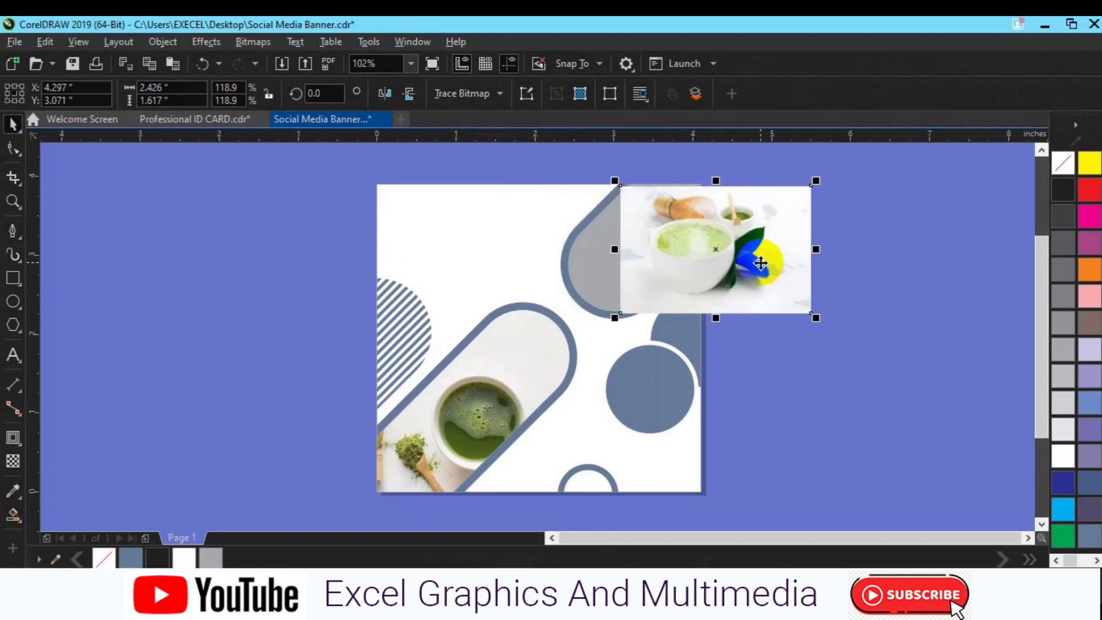
PowerClip the matcha cup photo inside the upper pill's grey area
click(174, 47)
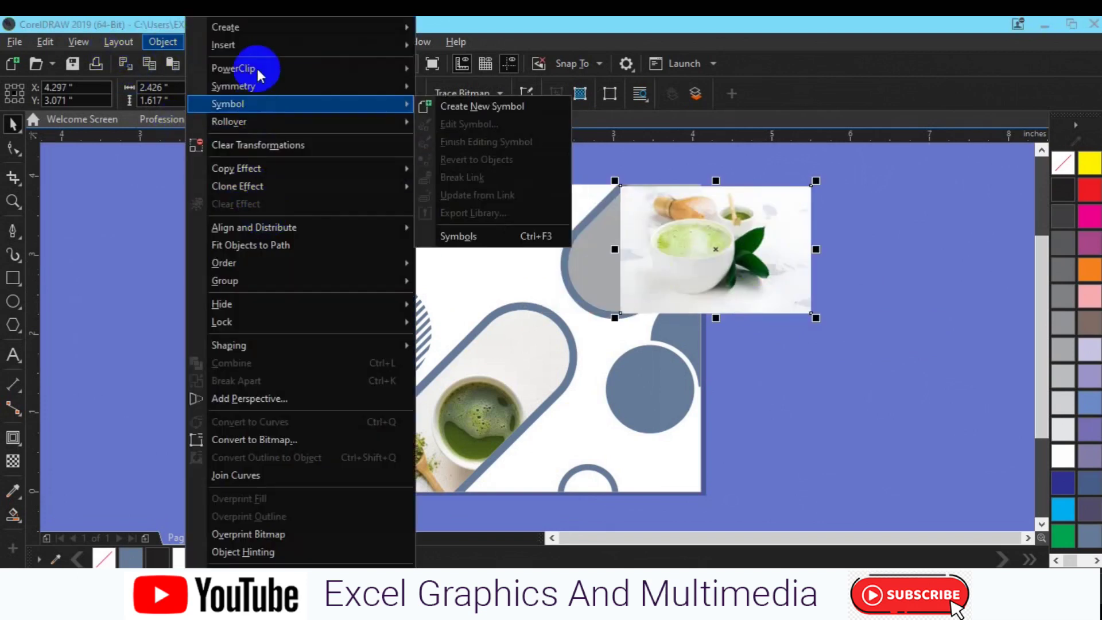
mouse_move(258, 71)
click(431, 68)
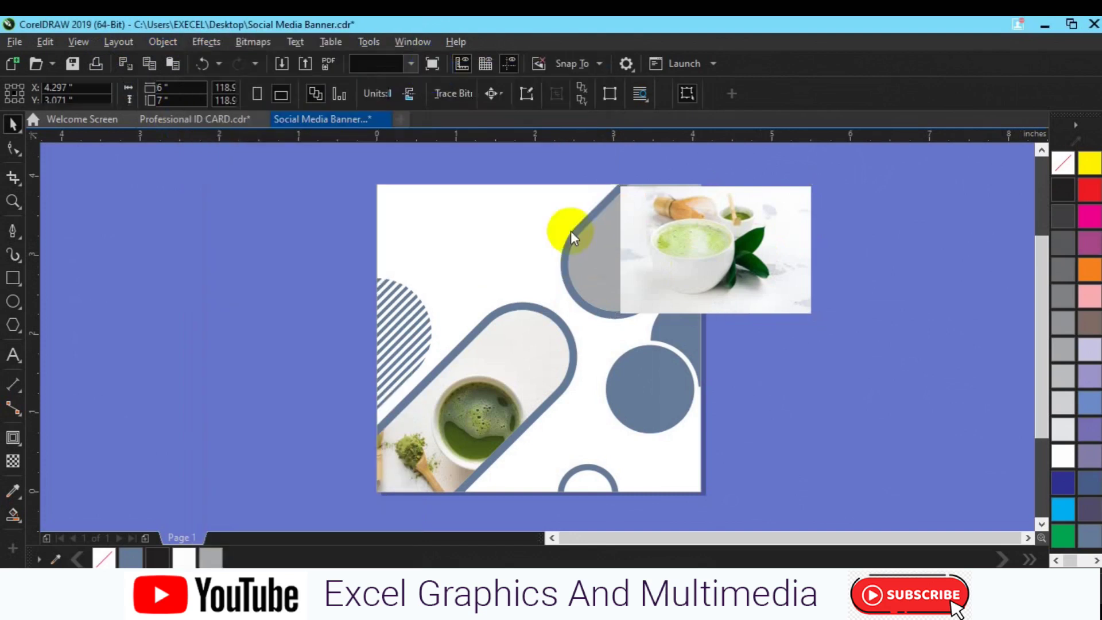
click(586, 252)
Reposition the clipped photo to about X 3.32, Y 3.09 inches so the cup and leaves fill the upper pill
click(80, 161)
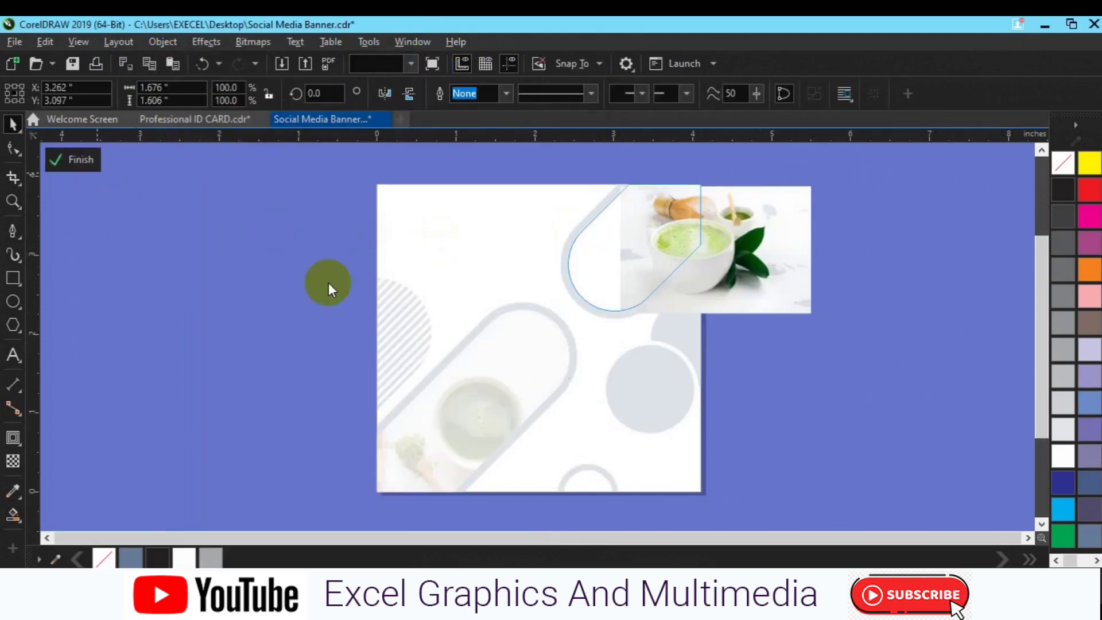
click(328, 285)
drag(750, 244, 661, 241)
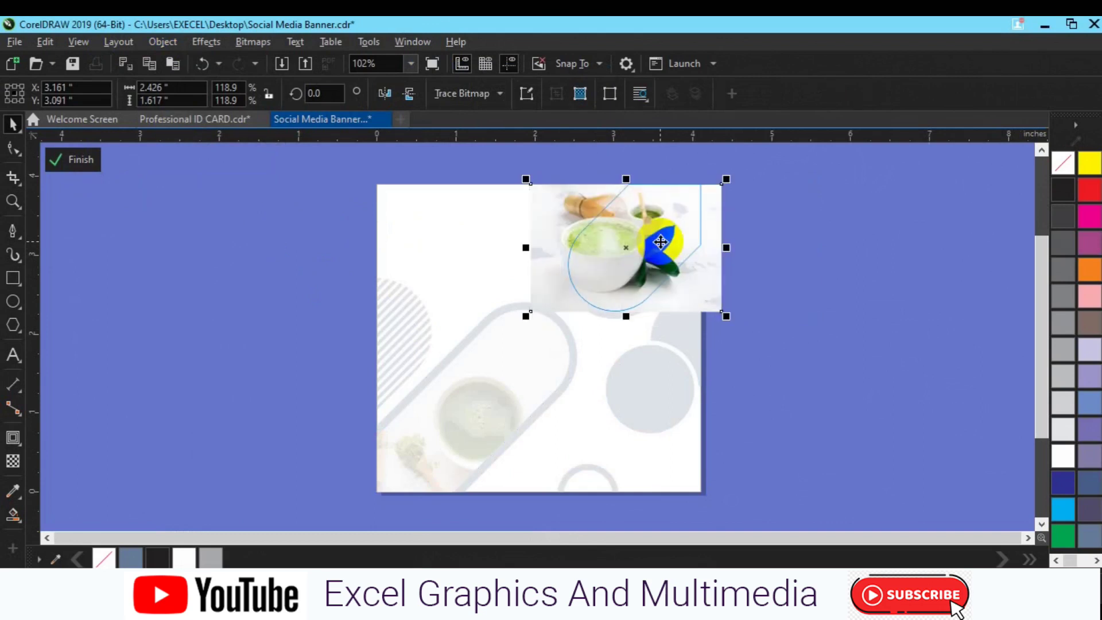
key(Right)
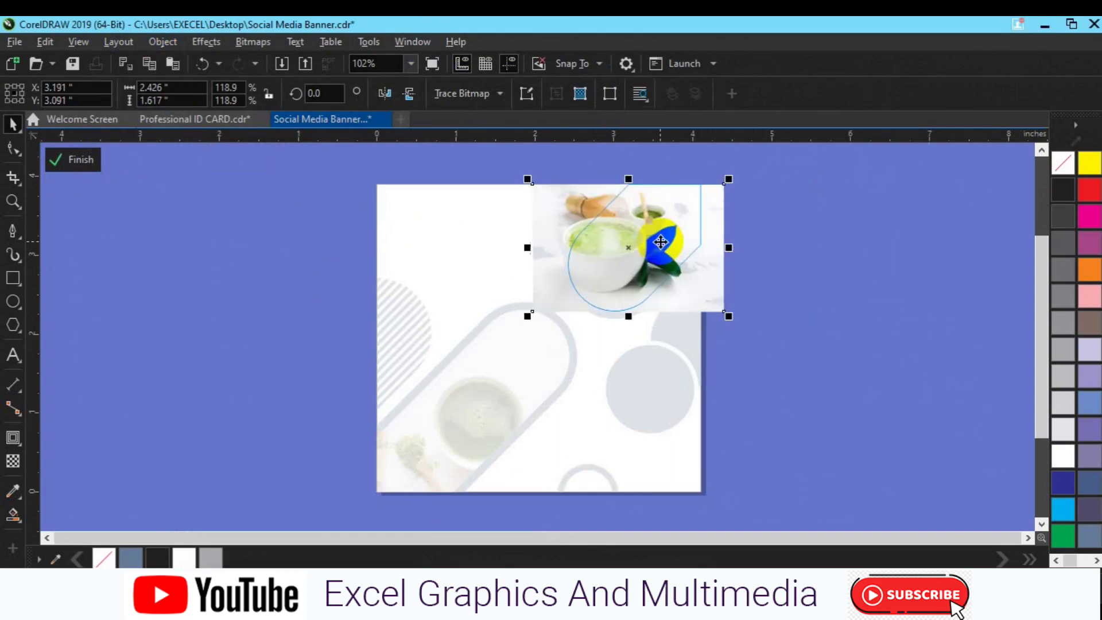
key(Right)
key(Right)
key(Right)
key(Right)
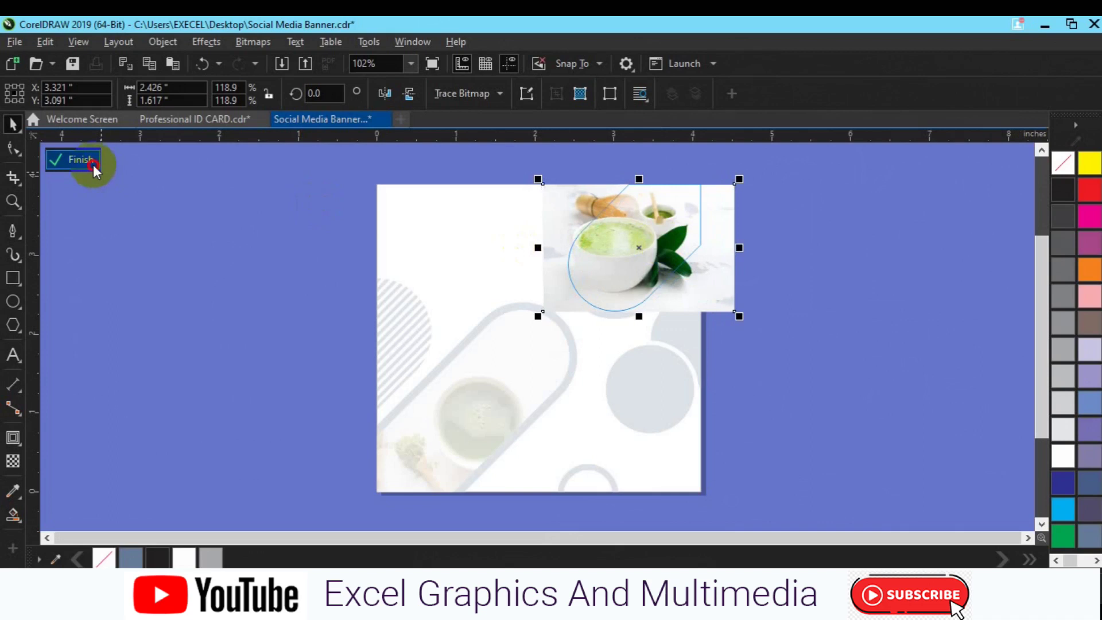
click(92, 164)
click(773, 290)
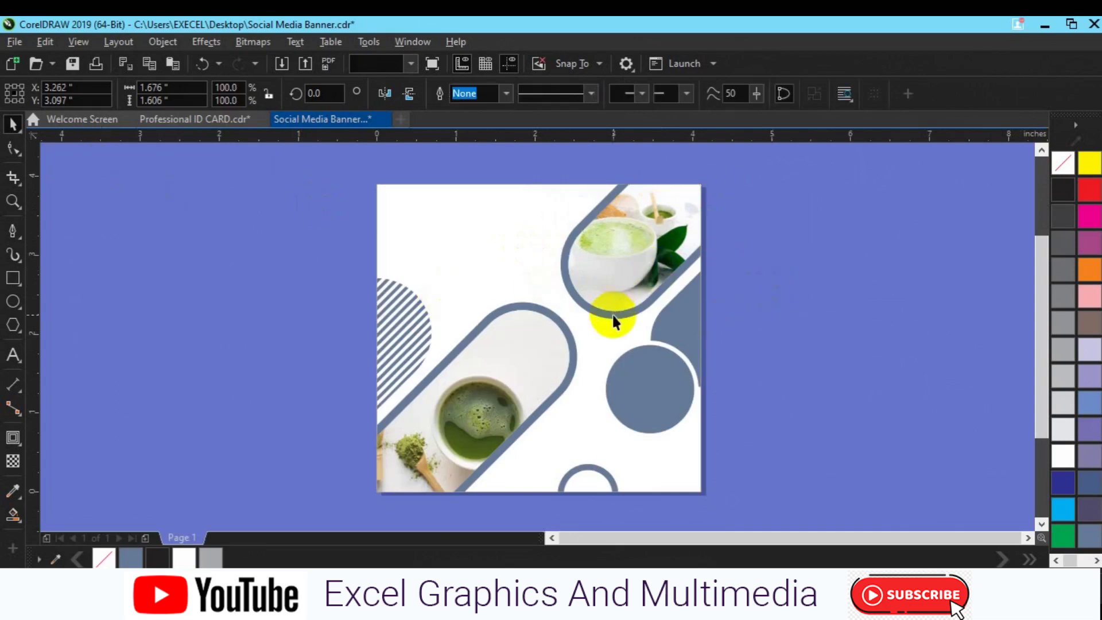
Recolour the frames of both the lower and upper pills light green
click(572, 349)
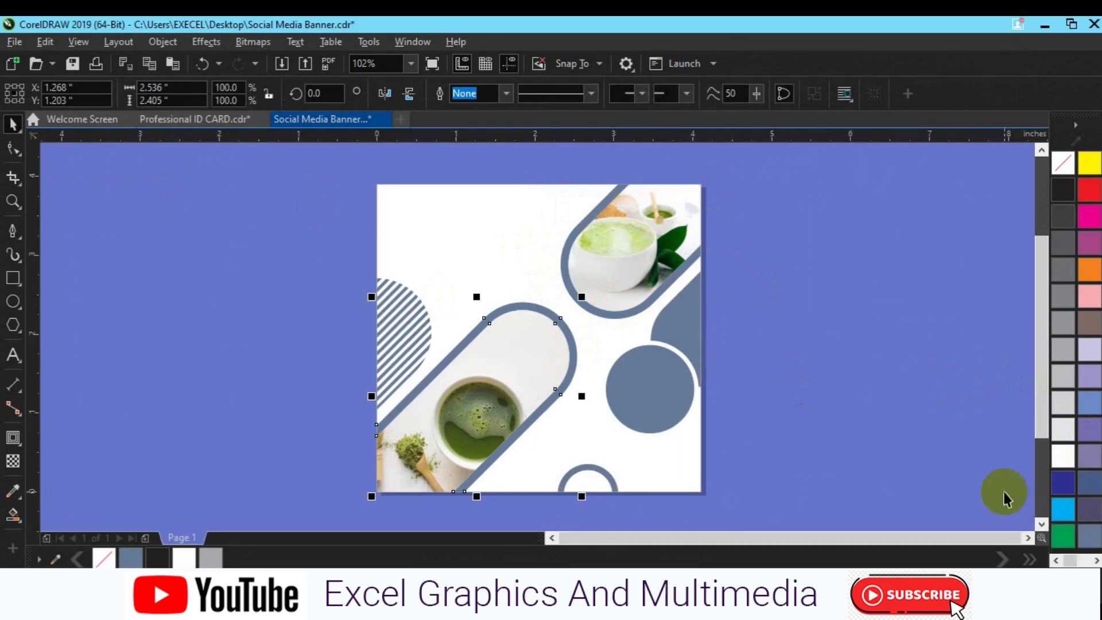
click(1062, 531)
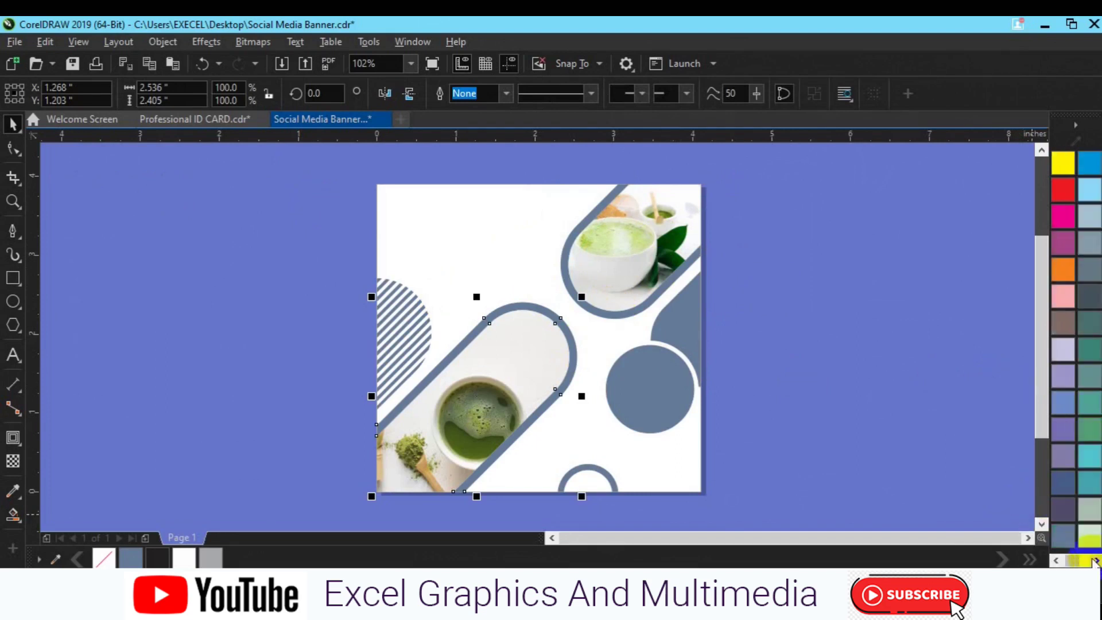
click(1062, 538)
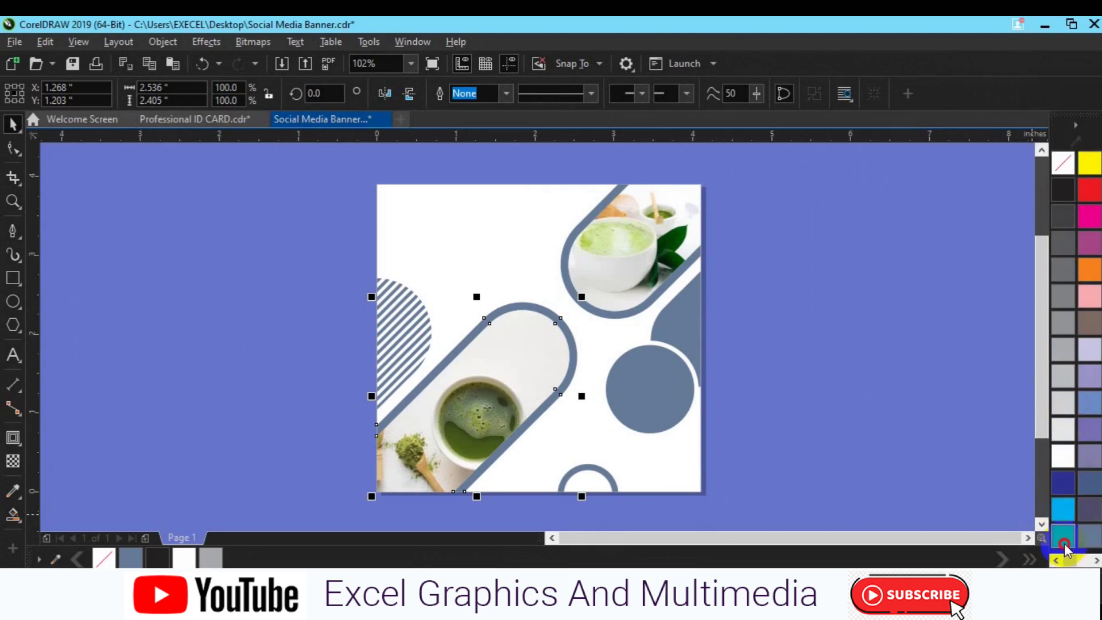
click(1064, 544)
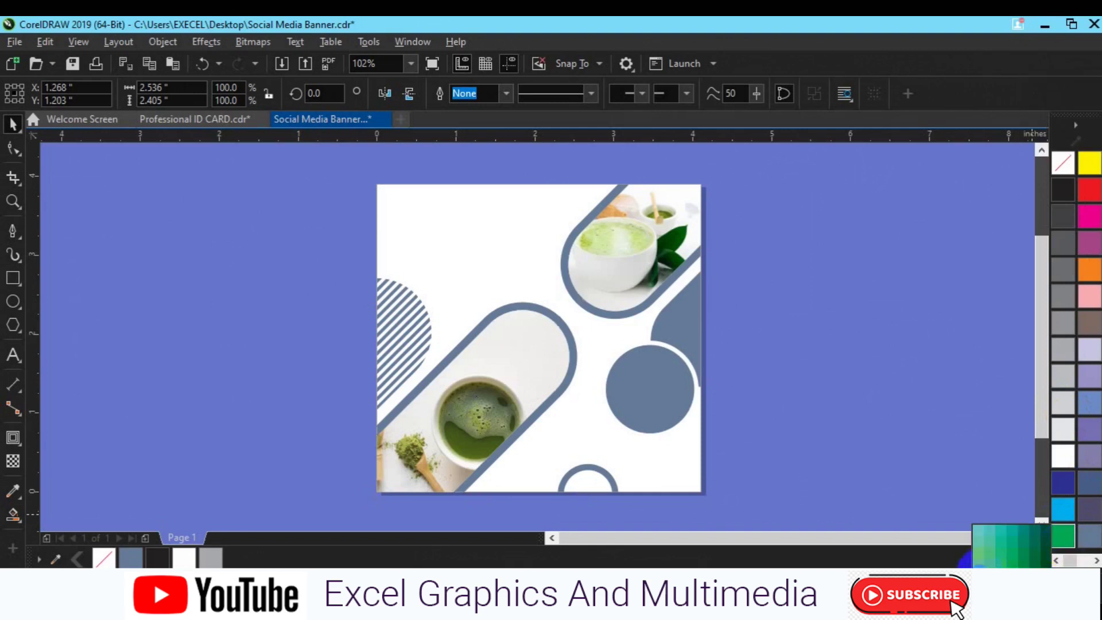
click(980, 569)
click(628, 312)
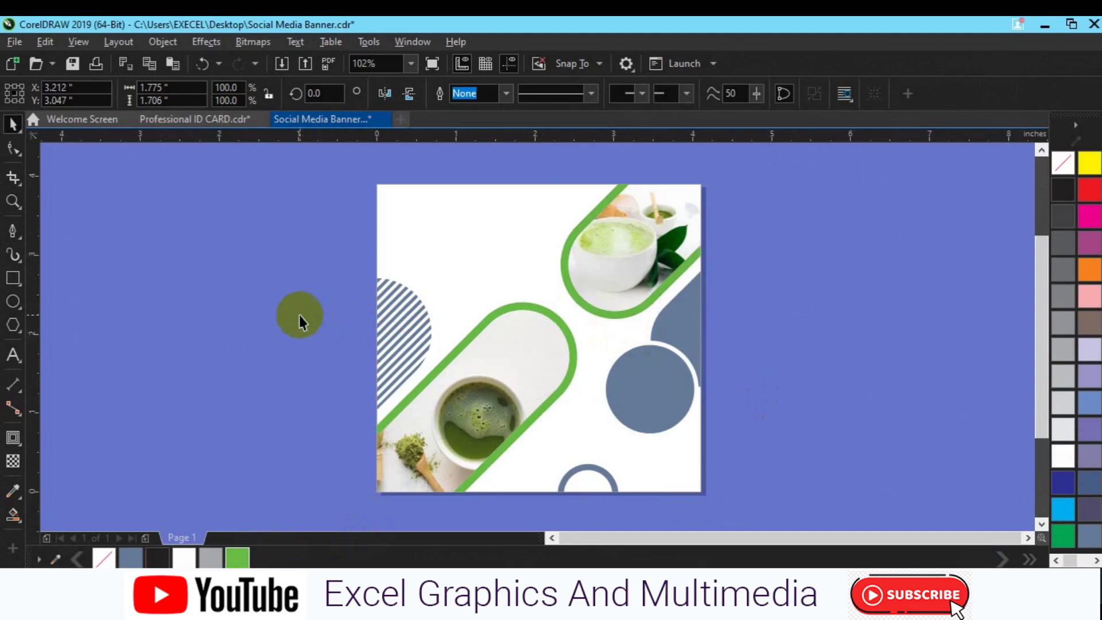
Sample the dark green from the tea leaf in the upper photo and fill the slate-blue curved shape at the page's right edge with it
click(299, 319)
click(692, 322)
click(14, 518)
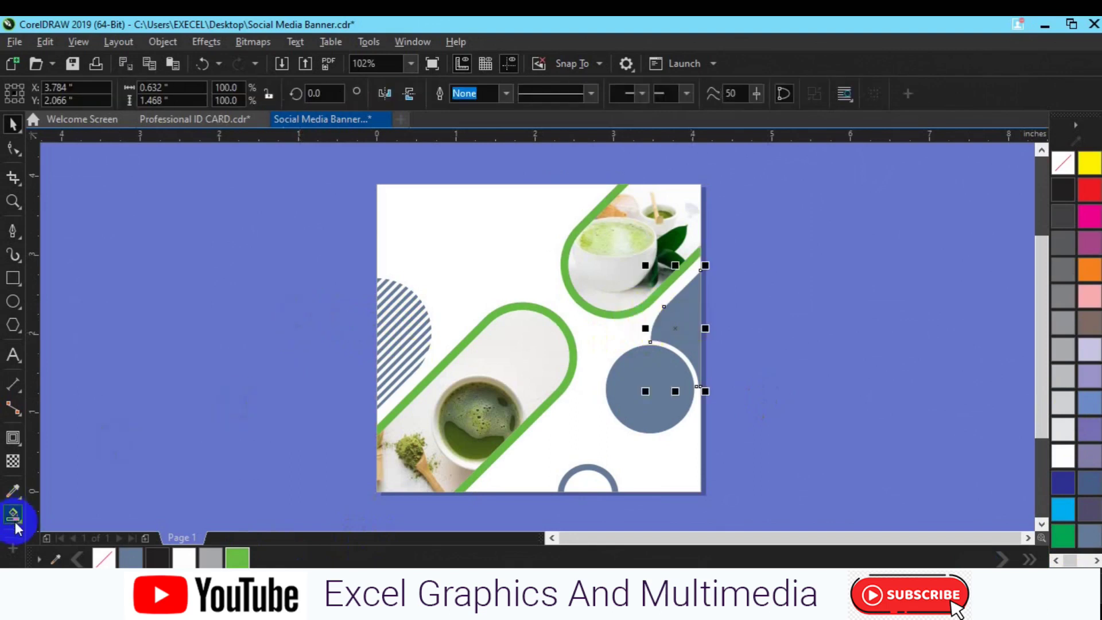
click(14, 492)
click(670, 256)
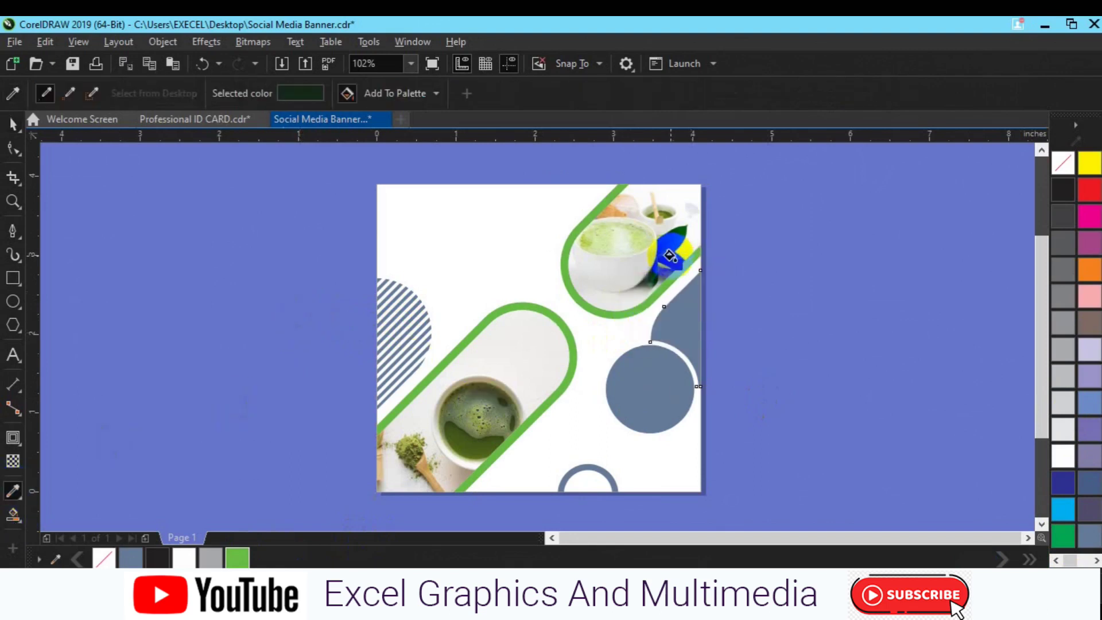
click(680, 321)
key(space)
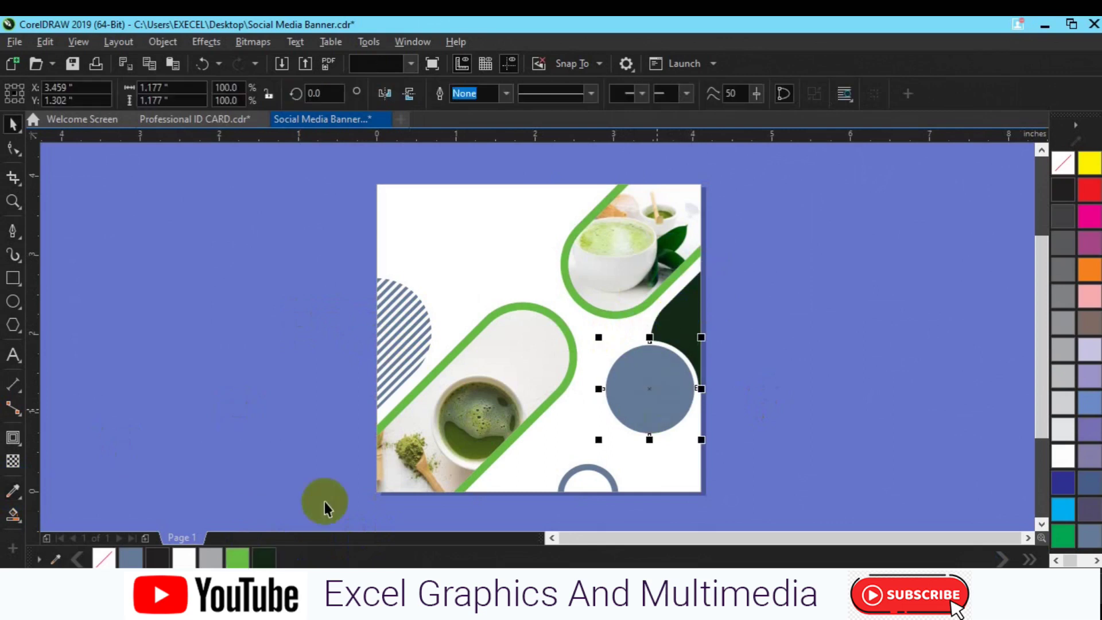
Fill the slate-blue circle with light green, and the bottom half ring and striped accent with the sampled dark green
click(237, 556)
click(594, 475)
click(265, 556)
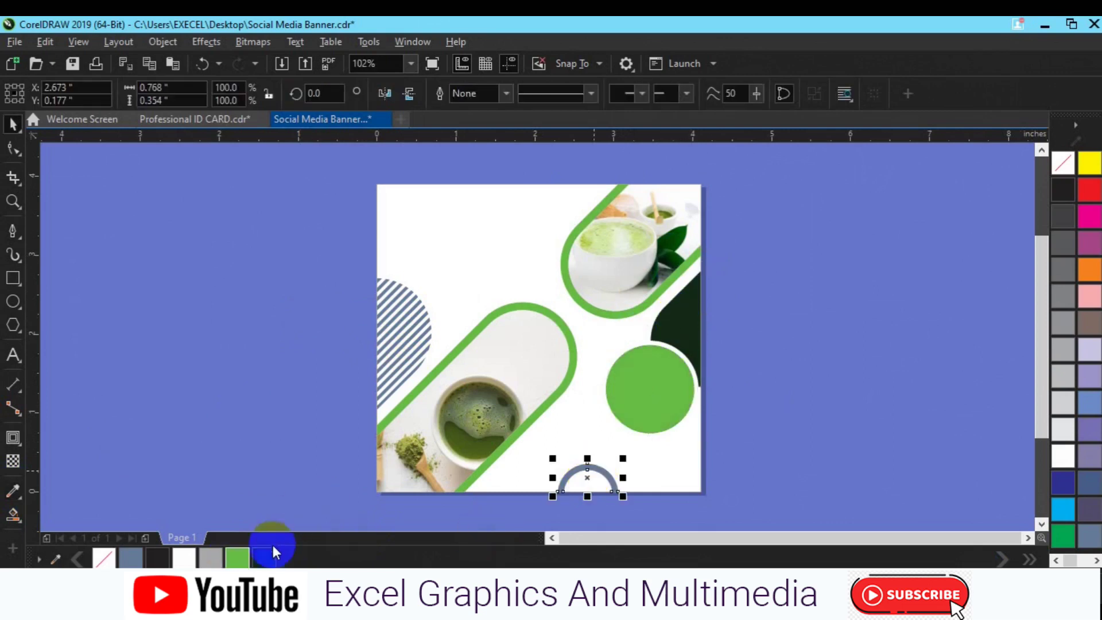
click(394, 304)
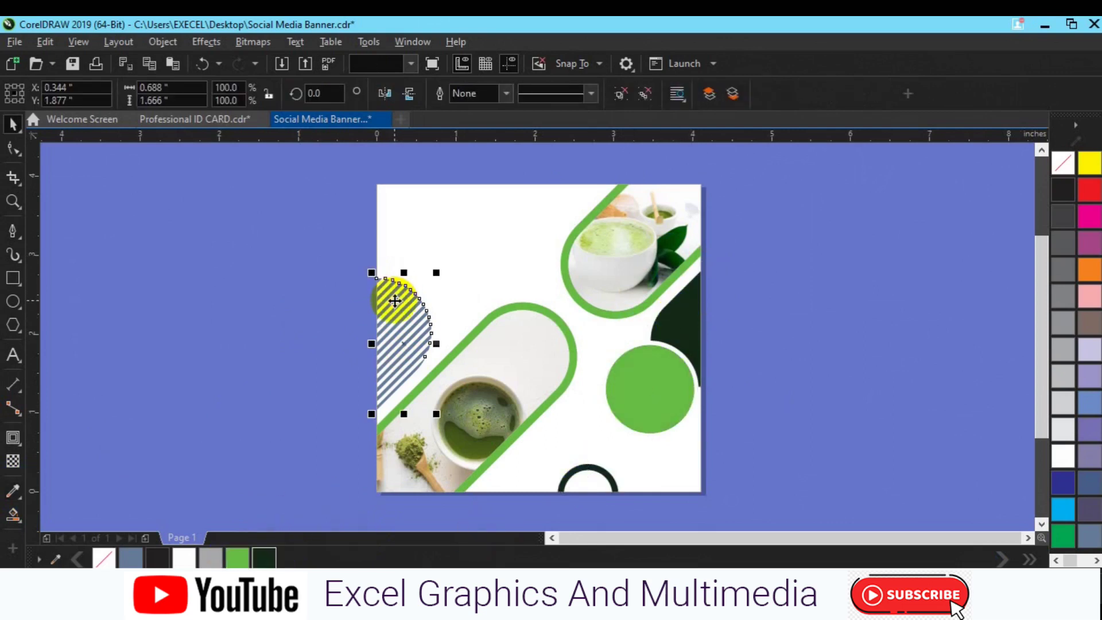
click(263, 558)
click(288, 381)
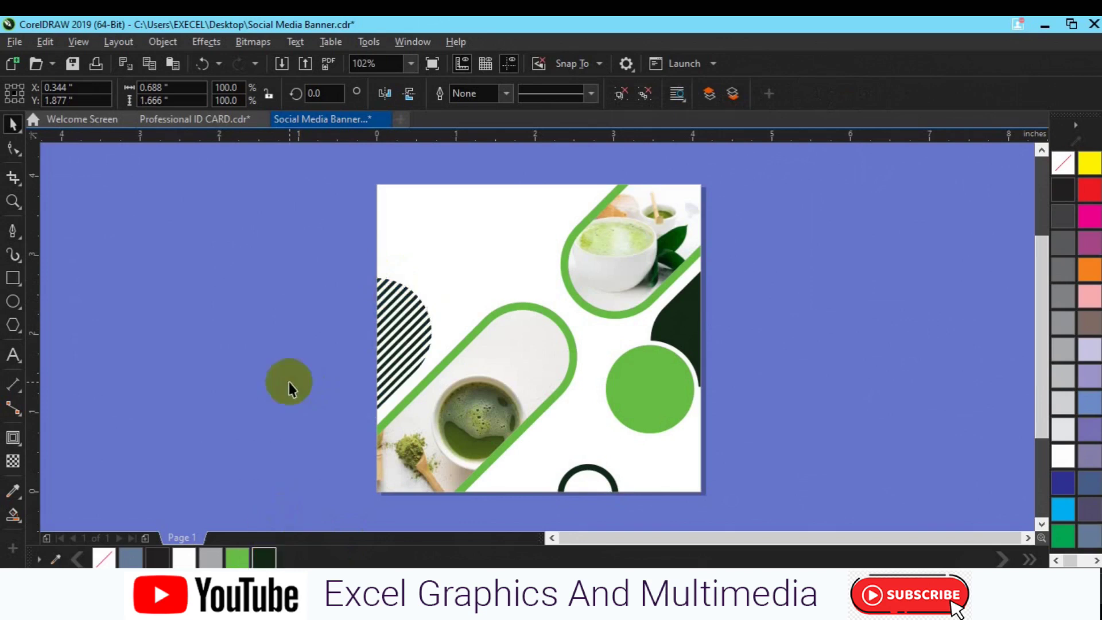
click(398, 300)
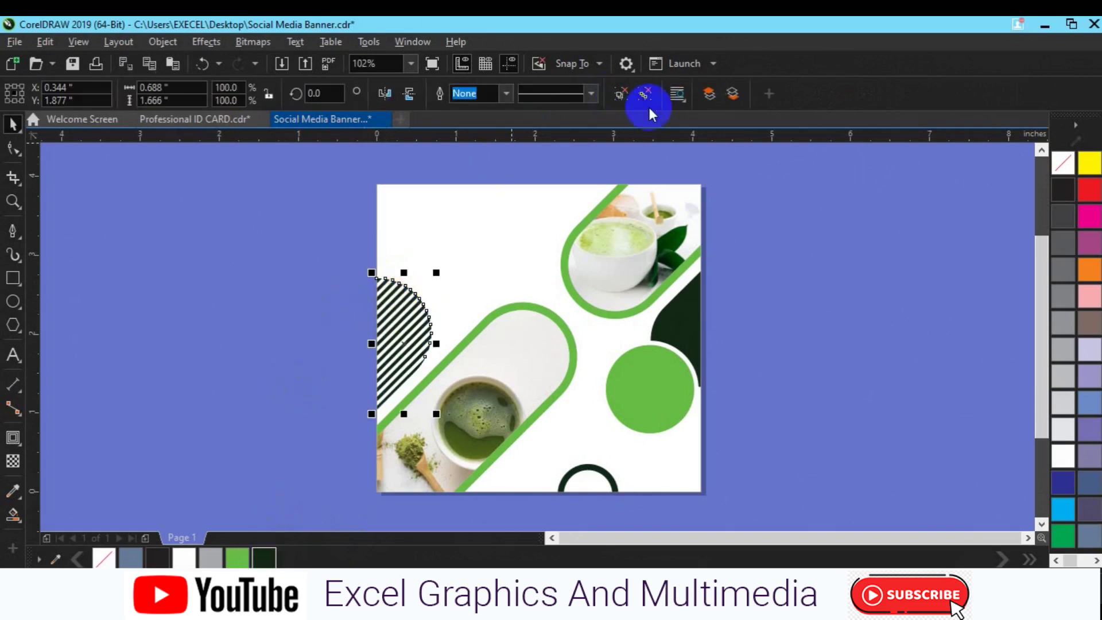
click(942, 283)
Add the two-line text "ORGANIC" and "GREEN TEA" to the left of the page
click(13, 354)
click(234, 323)
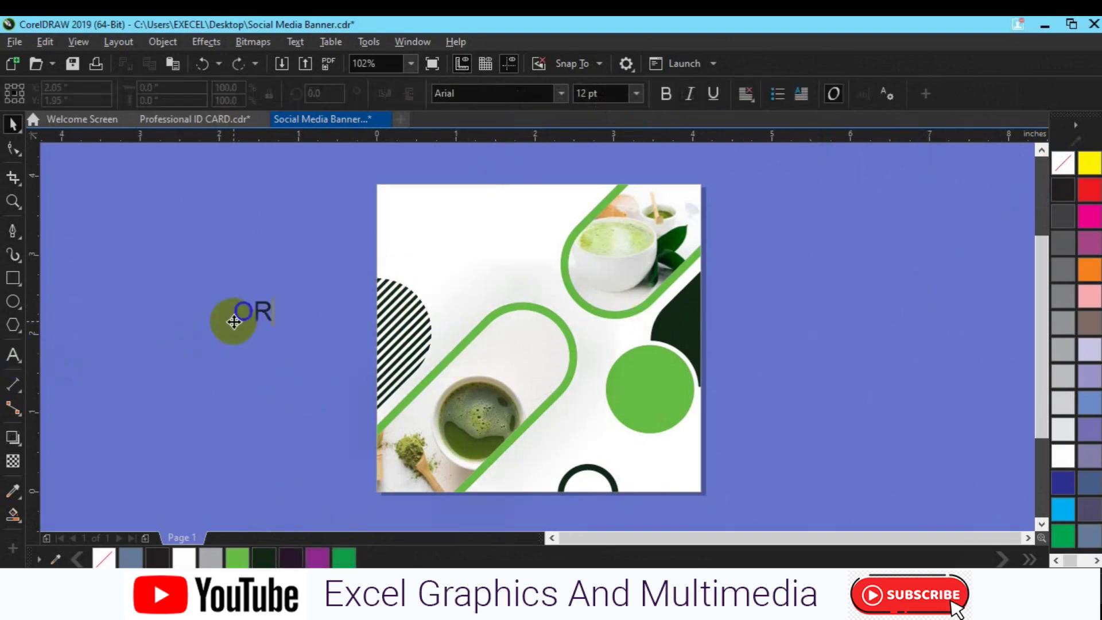
text(ORGANIC)
double_click(234, 323)
click(353, 308)
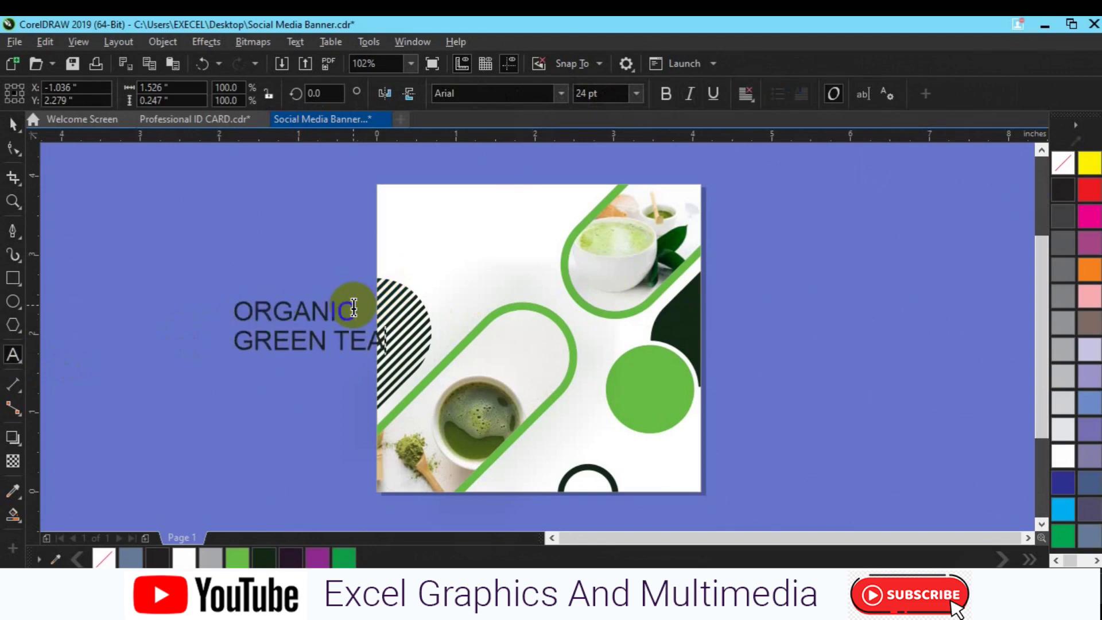
Set the whole text in Roboto Bold and move it to the page's upper-left corner at about X 1.06, Y 3.42 inches
key(ctrl+a)
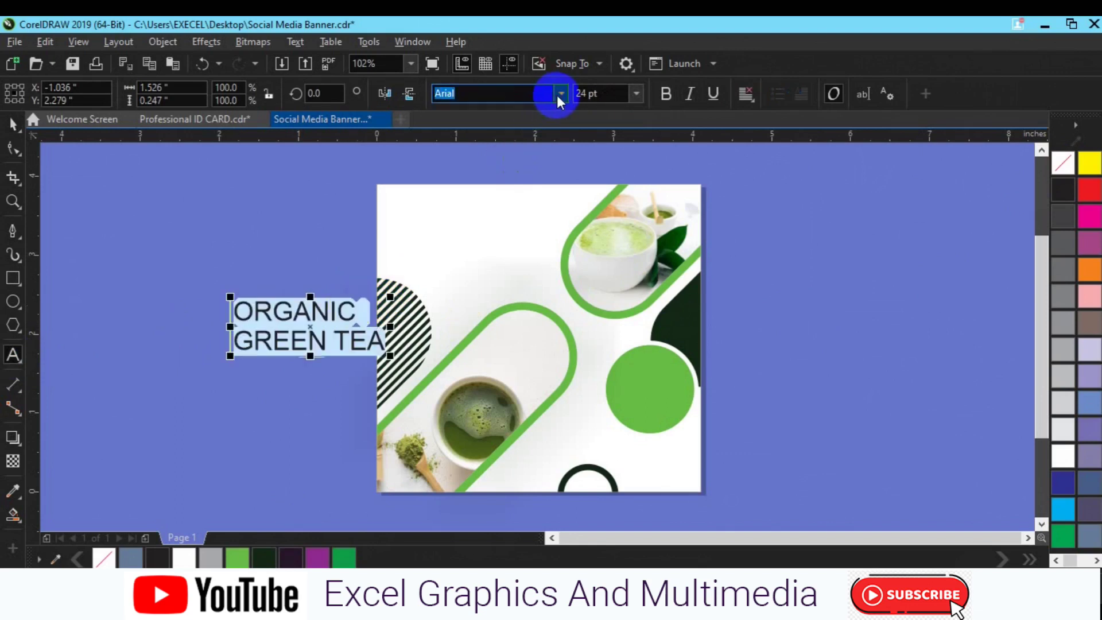
click(559, 95)
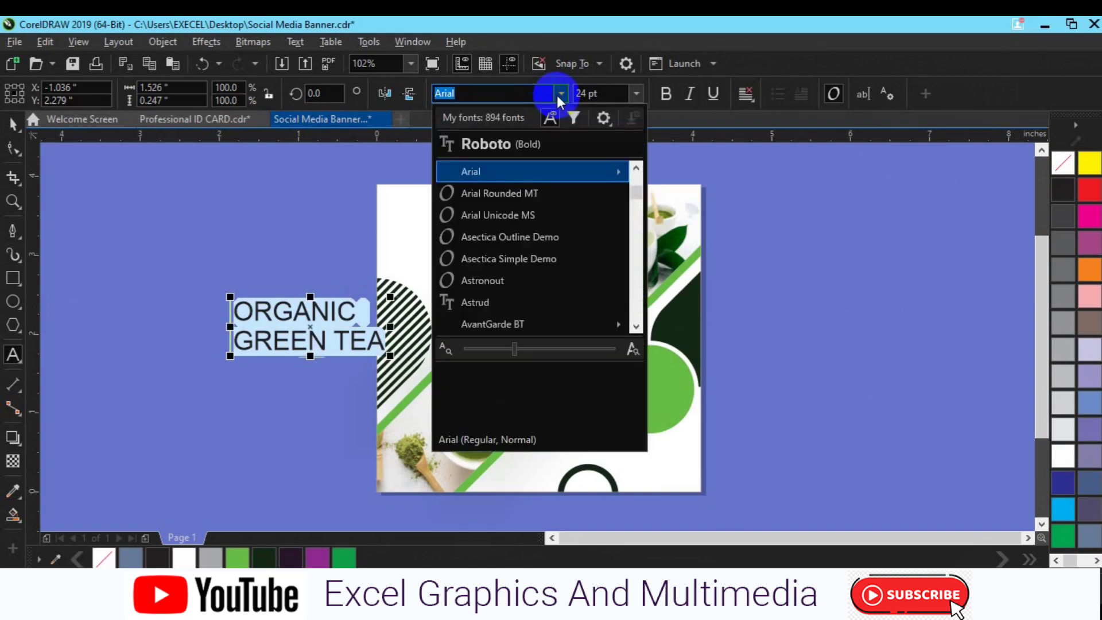
click(540, 139)
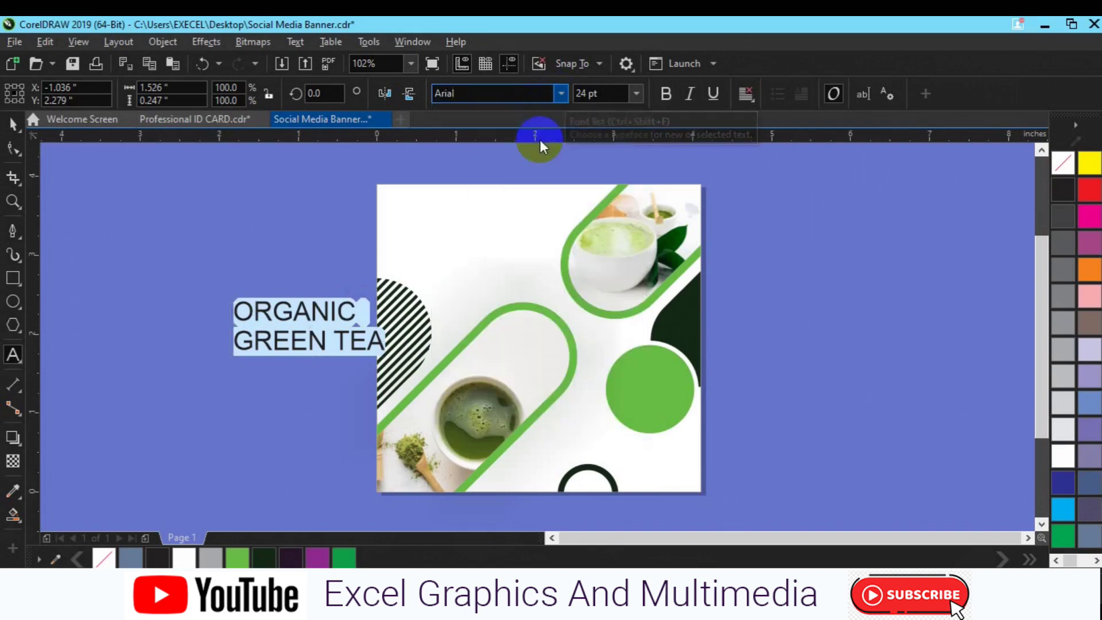
click(13, 124)
drag(359, 297, 462, 225)
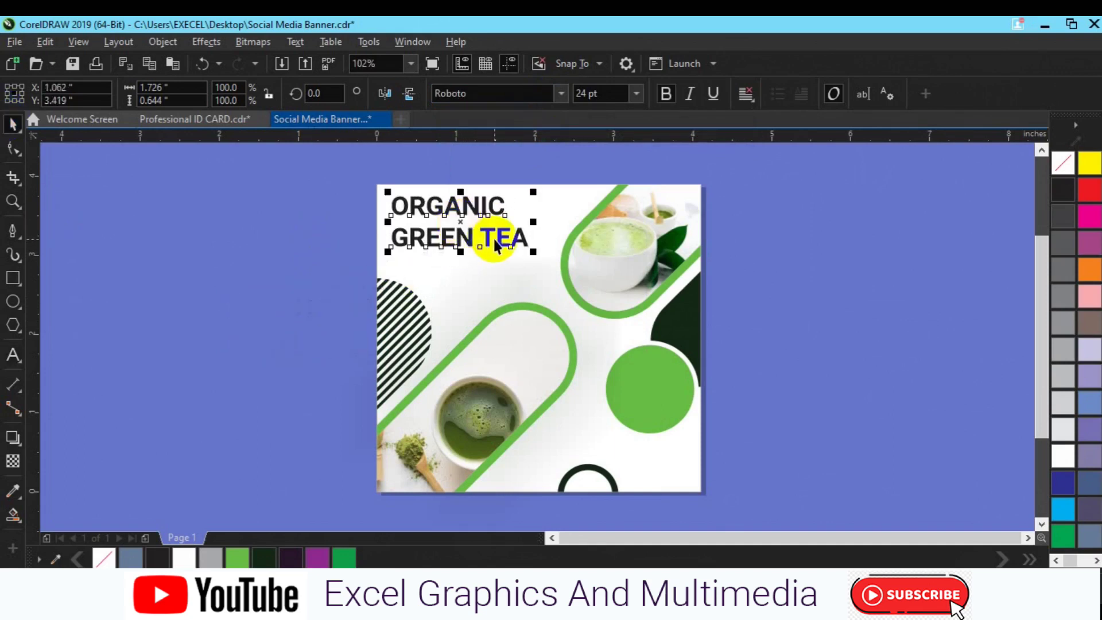
Break the text apart into separate lines and give ORGANIC a regular weight with a green fill
key(ctrl+k)
click(665, 93)
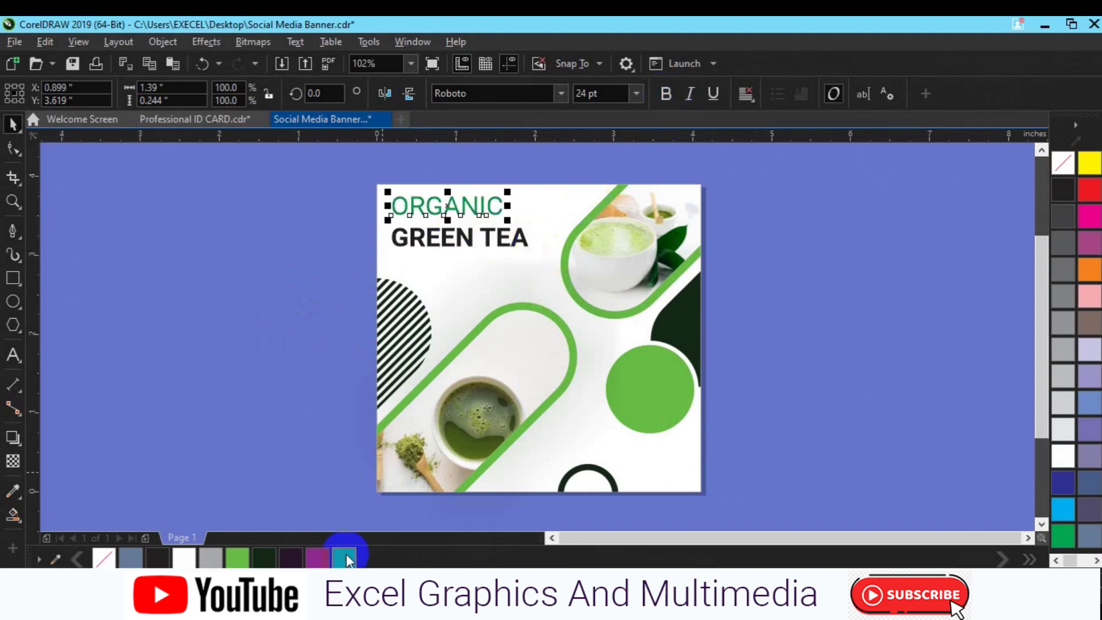
Fill the GREEN TEA line with dark green and nudge it up closer to ORGANIC
click(453, 252)
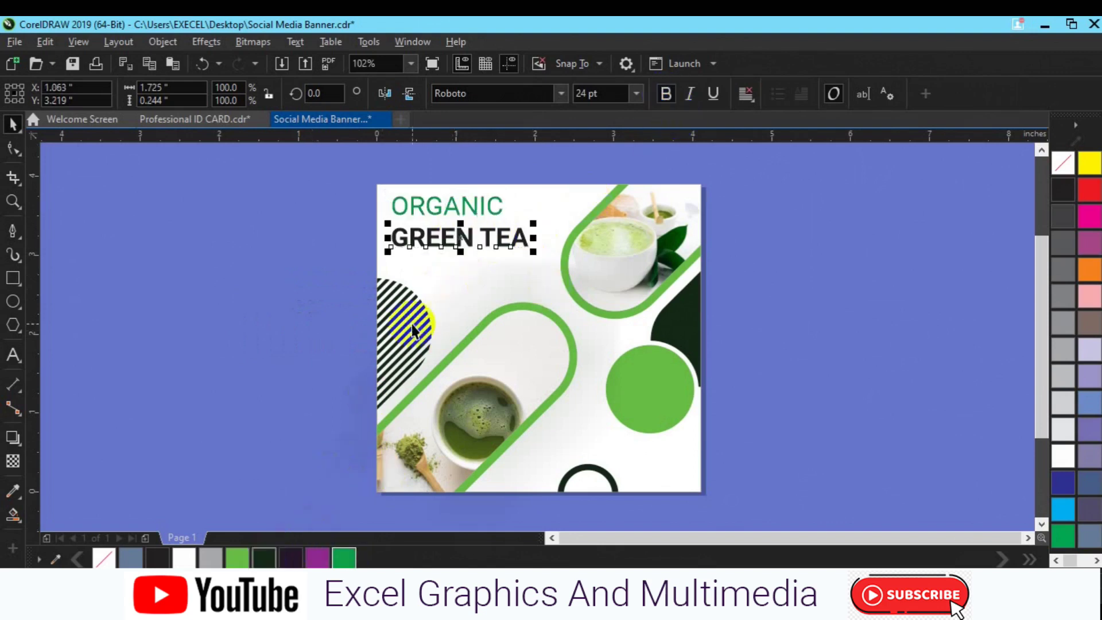
key(Up)
key(Up)
key(Up)
key(Up)
key(Up)
key(Up)
key(Up)
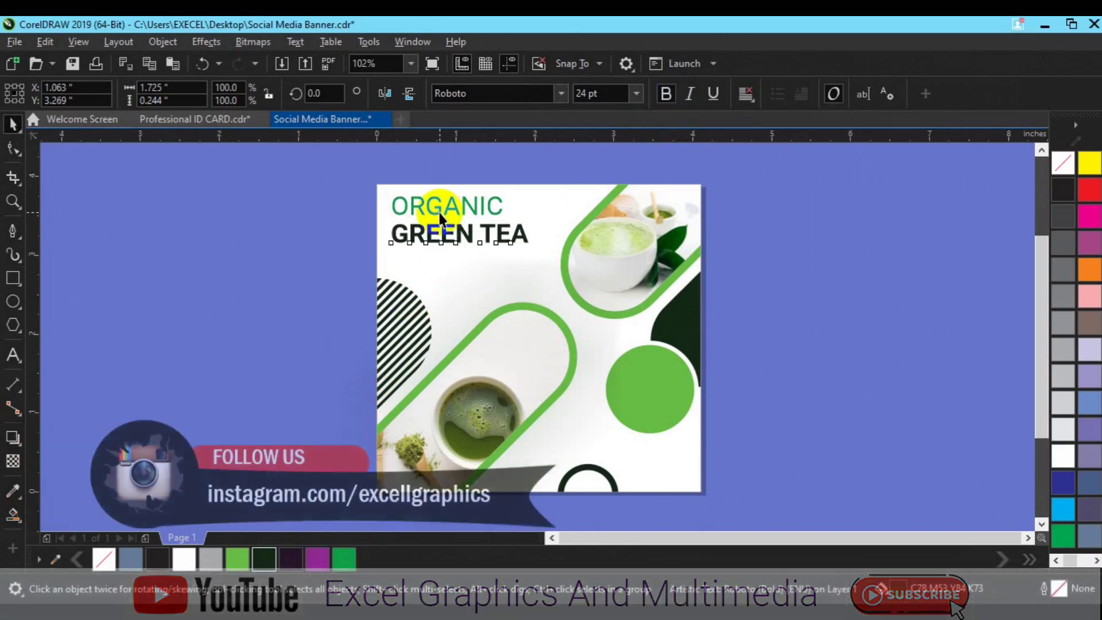
shift+click(439, 212)
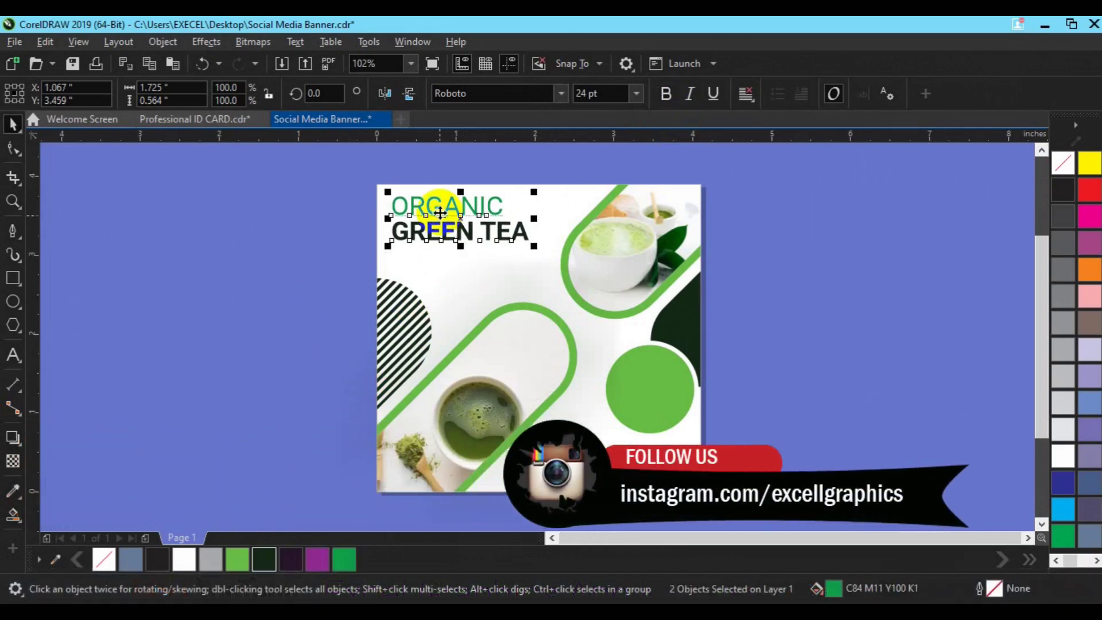
Draw a horizontal line about 0.94 inches long beneath GREEN TEA and give it a green 2 pt outline
click(250, 271)
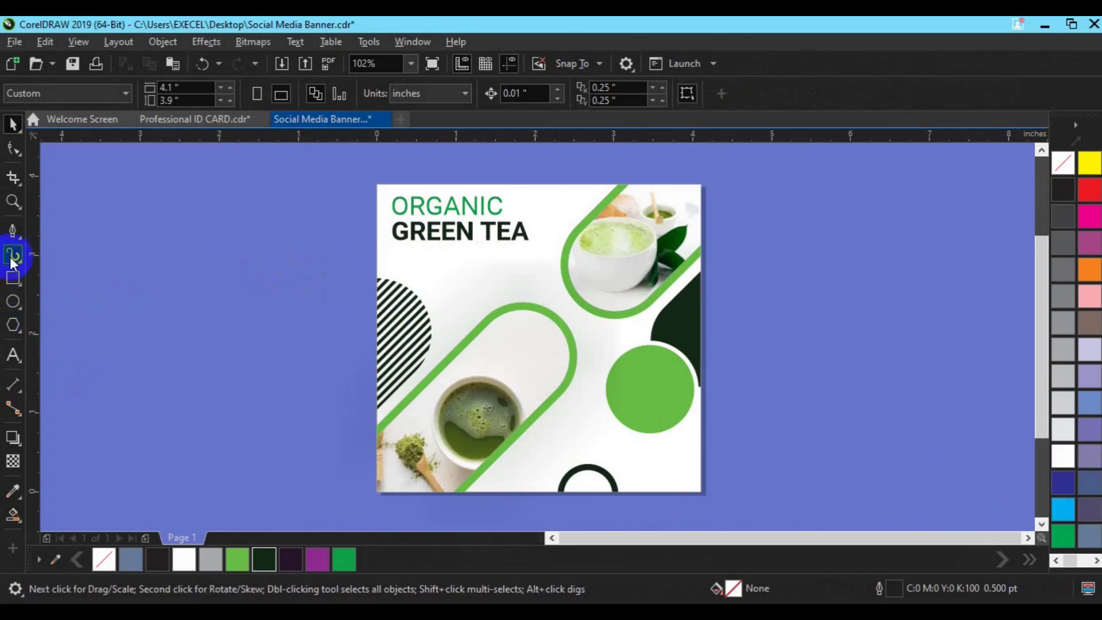
click(398, 249)
double_click(479, 248)
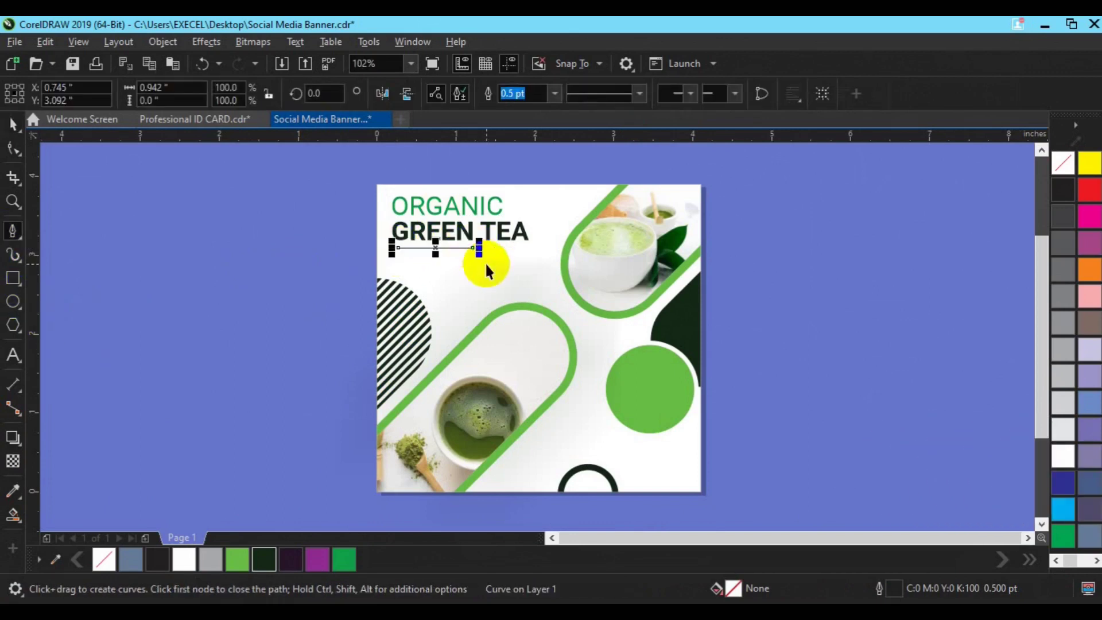
key(space)
click(505, 94)
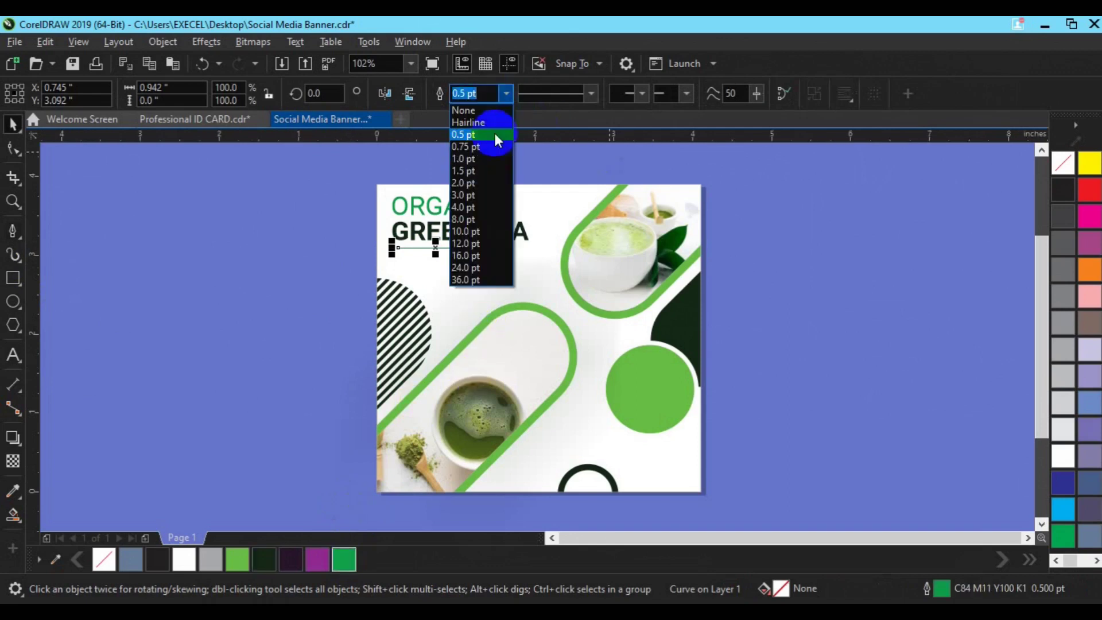
click(493, 171)
click(504, 95)
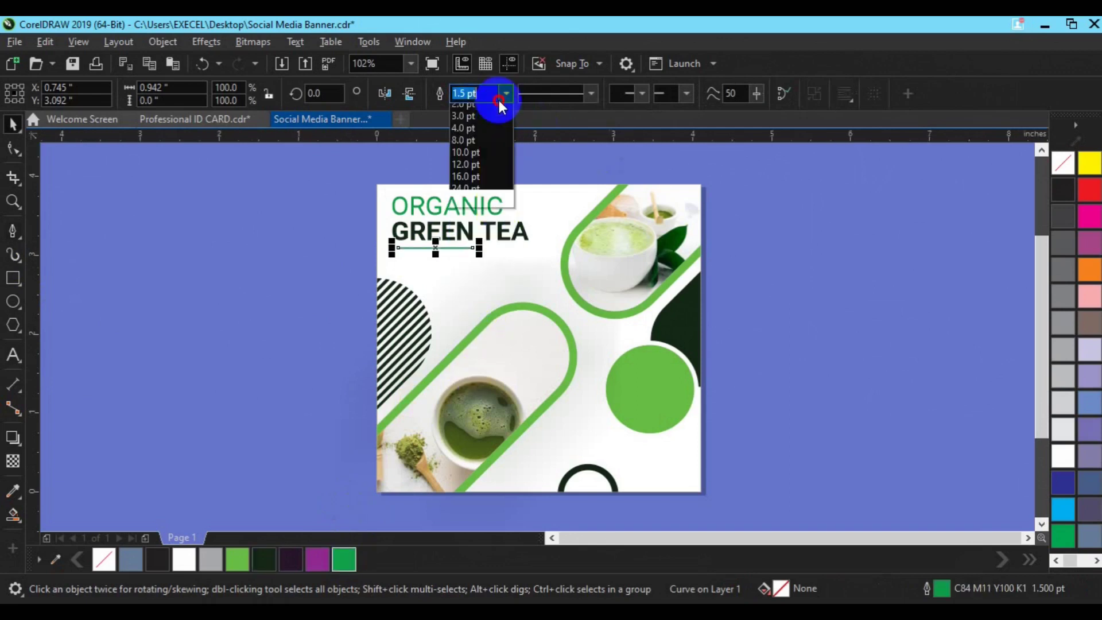
click(495, 182)
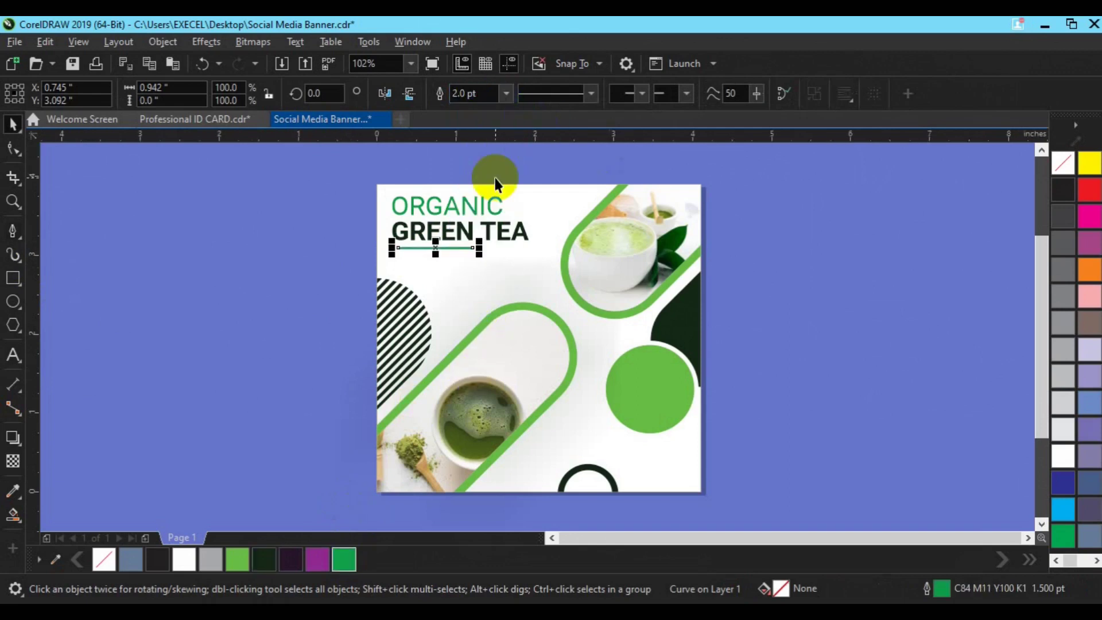
Group the heading lines with the green underline and nudge the group up and left to about X 1.0, Y 3.46 inches
shift+click(465, 232)
key(ctrl+g)
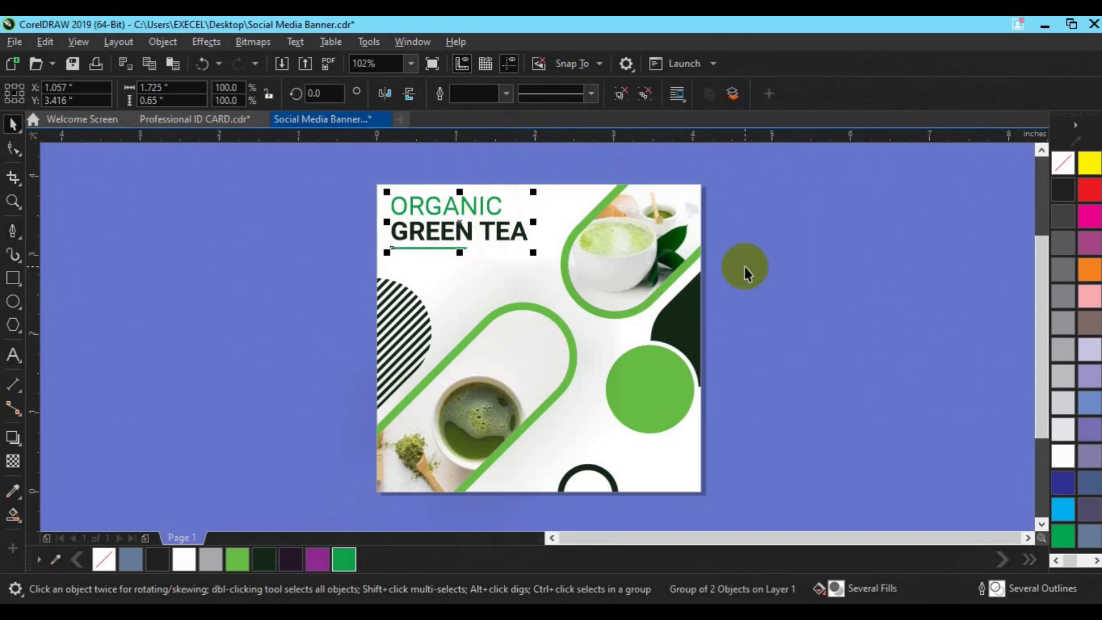
key(Up)
key(Up)
key(Left)
key(Left)
key(Left)
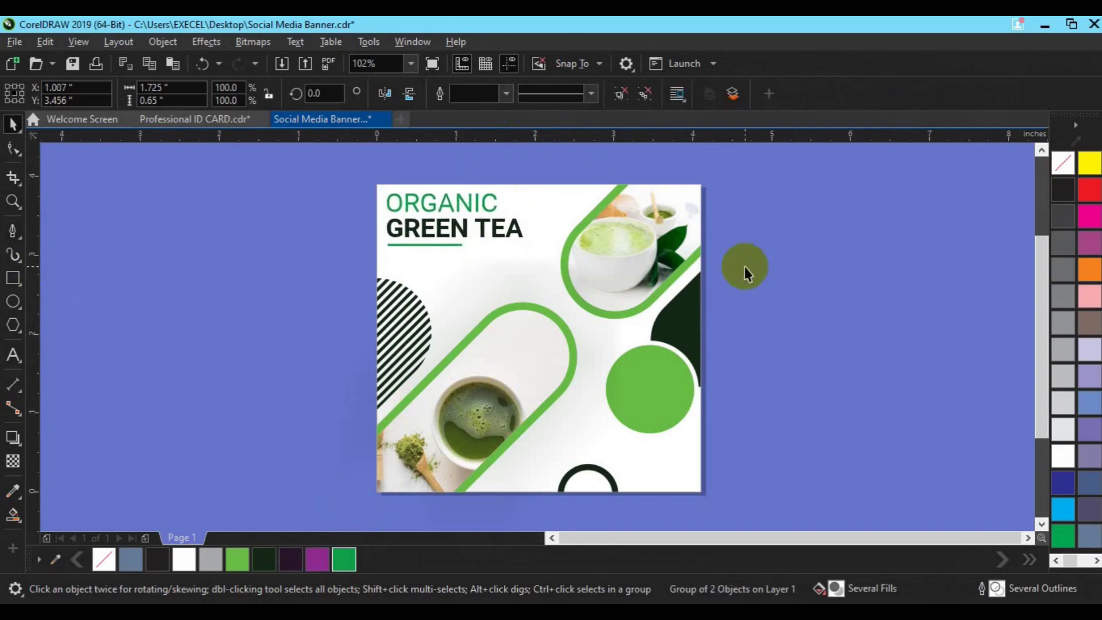
click(745, 266)
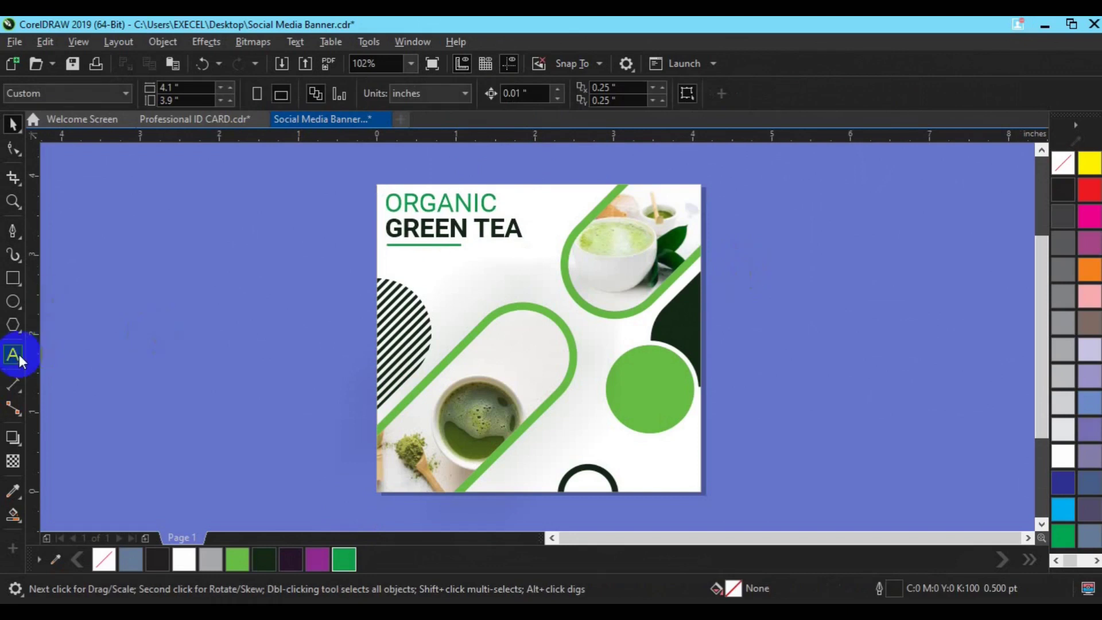
Add a paragraph text frame about 1.87 by 0.28 inches below the green underline and fill it with the copied Lorem ipsum text
click(13, 355)
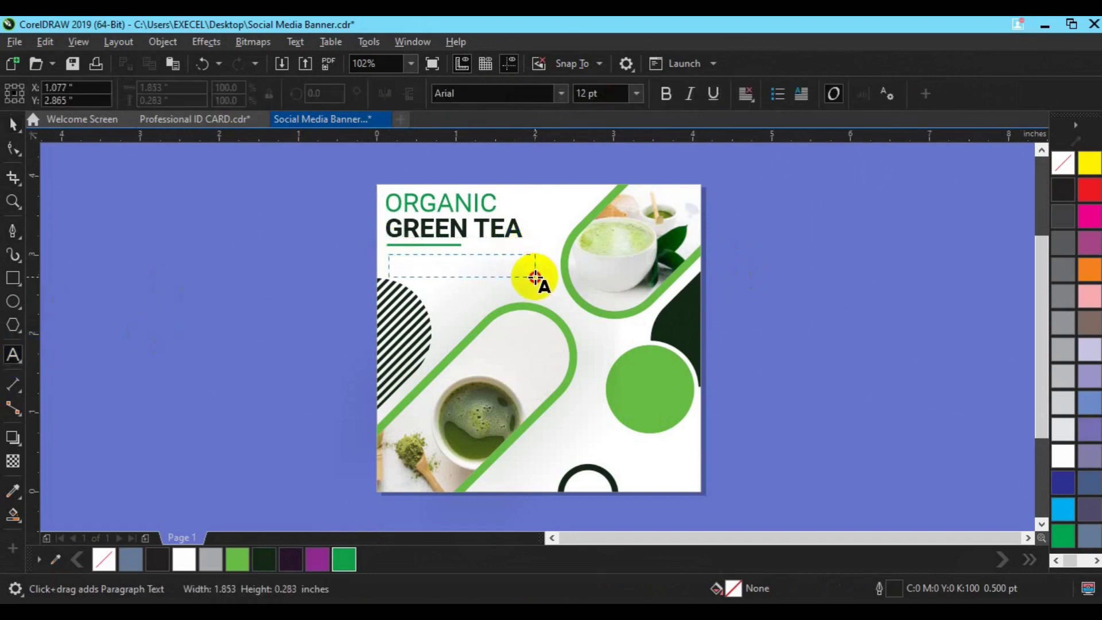
text(fgh)
key(ctrl+a)
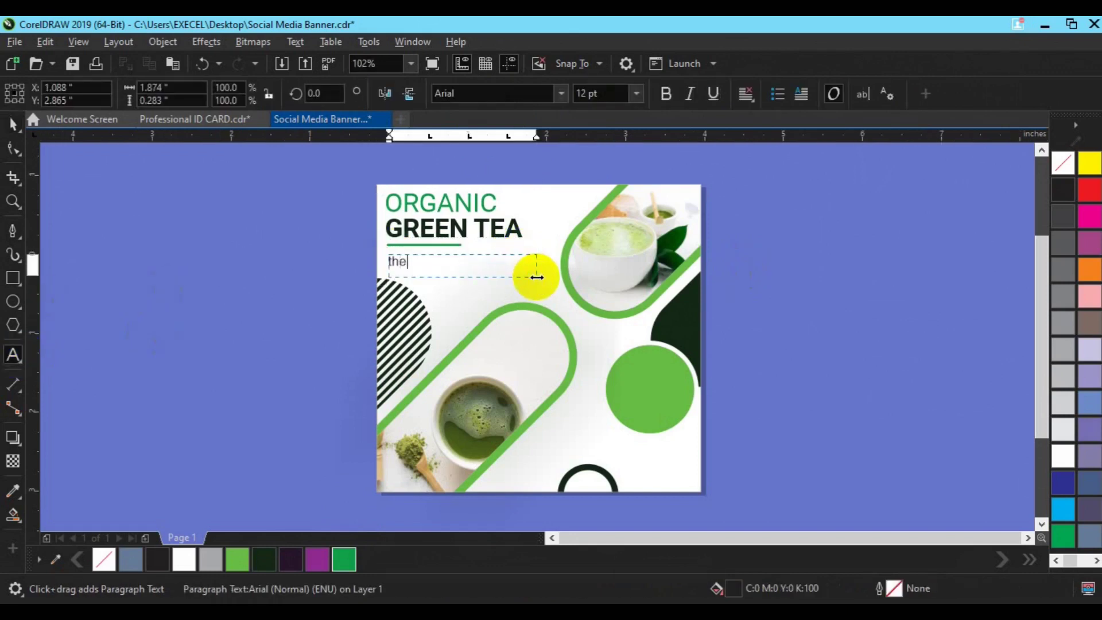
key(ctrl+v)
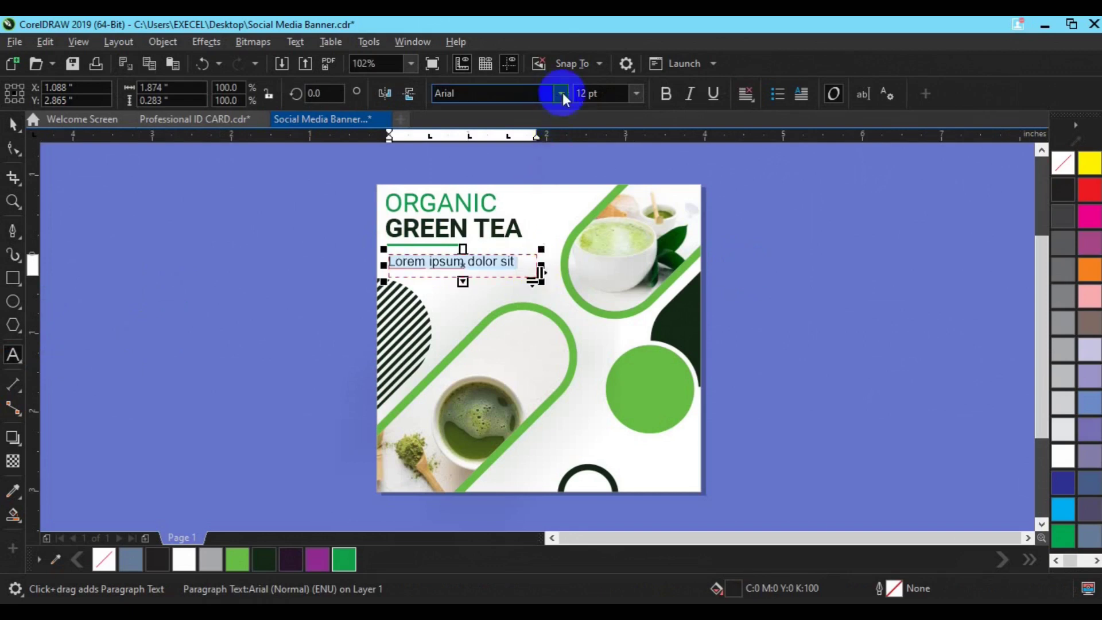
Set the Lorem ipsum paragraph in Roboto Bold at 7 pt
click(637, 93)
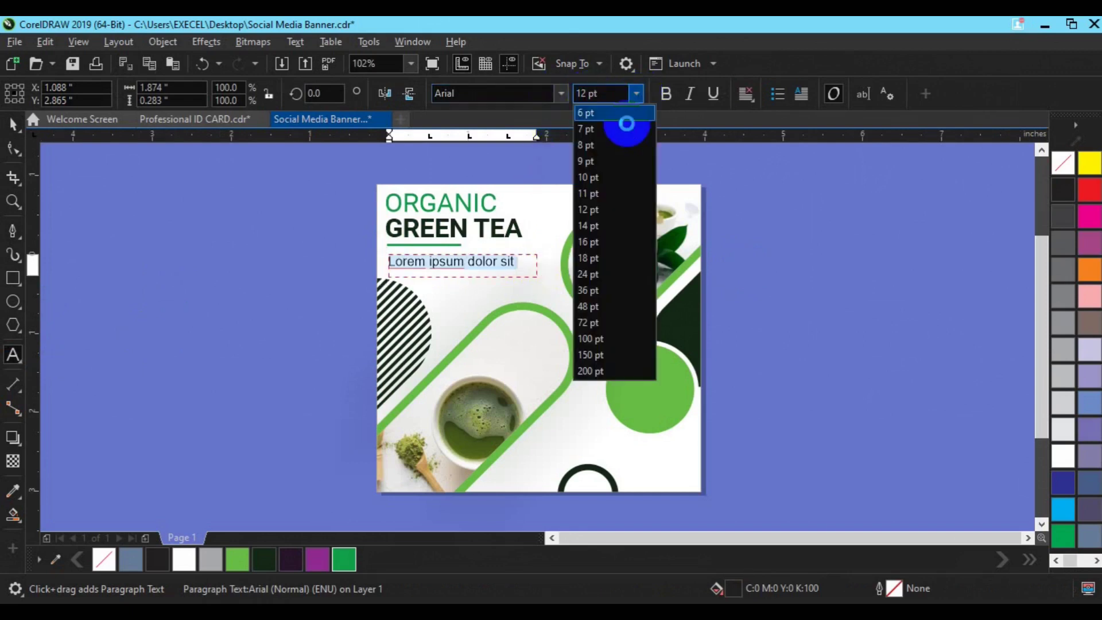
click(563, 95)
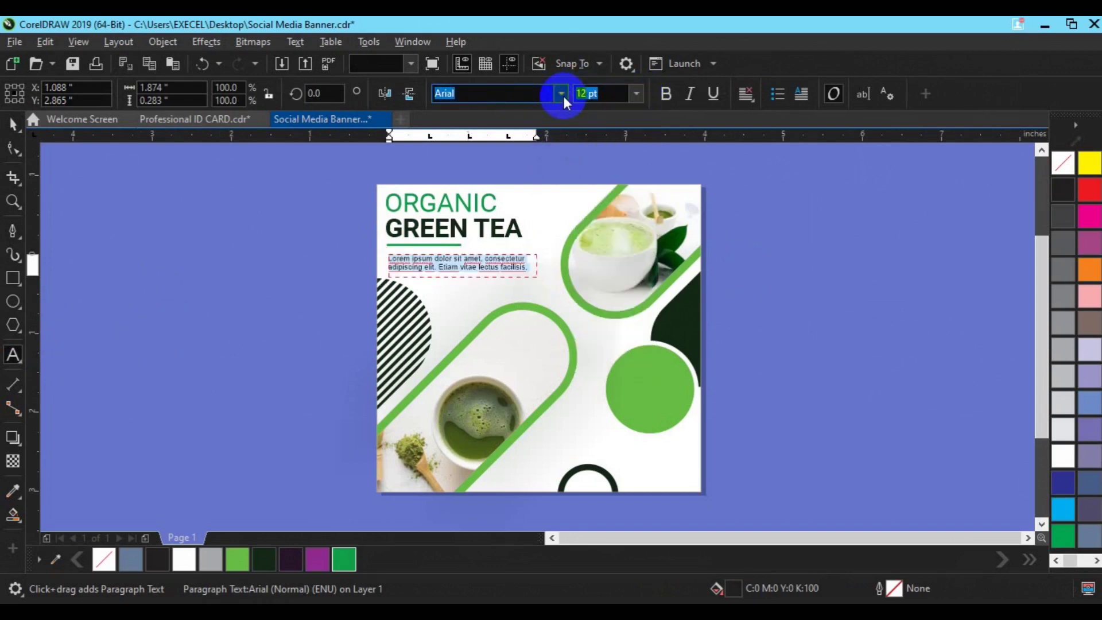
click(545, 141)
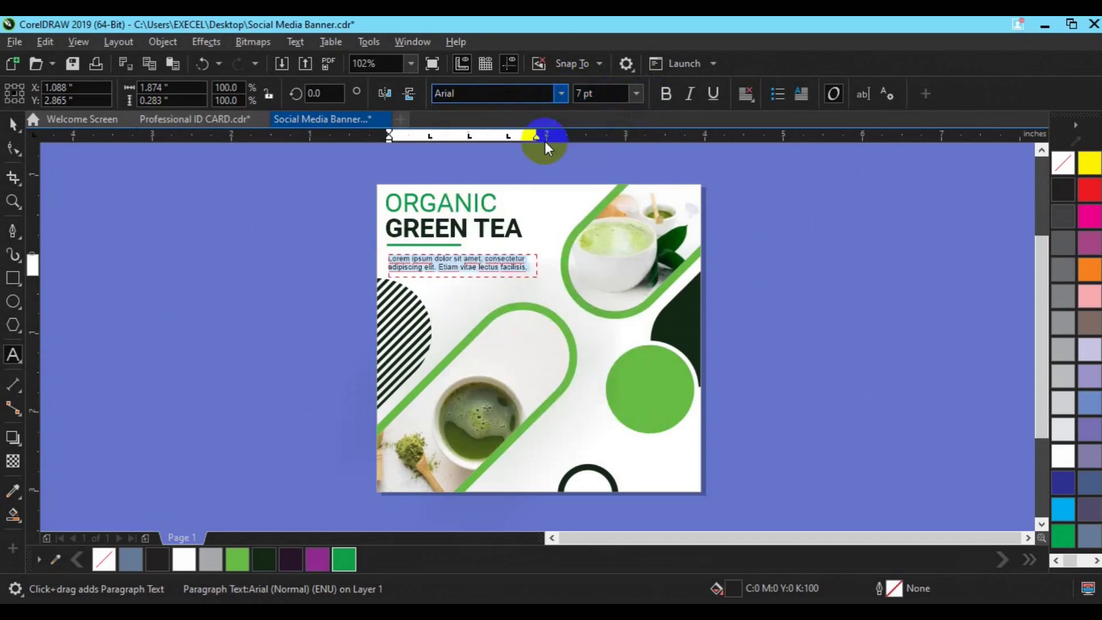
click(536, 275)
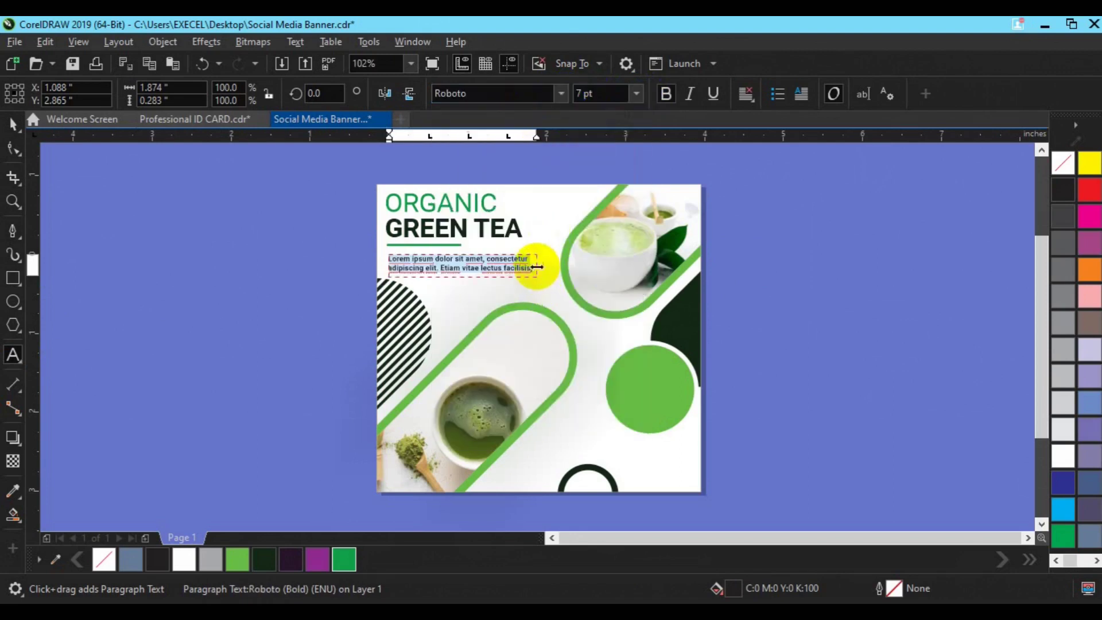
Widen the paragraph frame to about 2.09 inches and increase its text size to 8 pt
drag(535, 276, 552, 278)
click(636, 94)
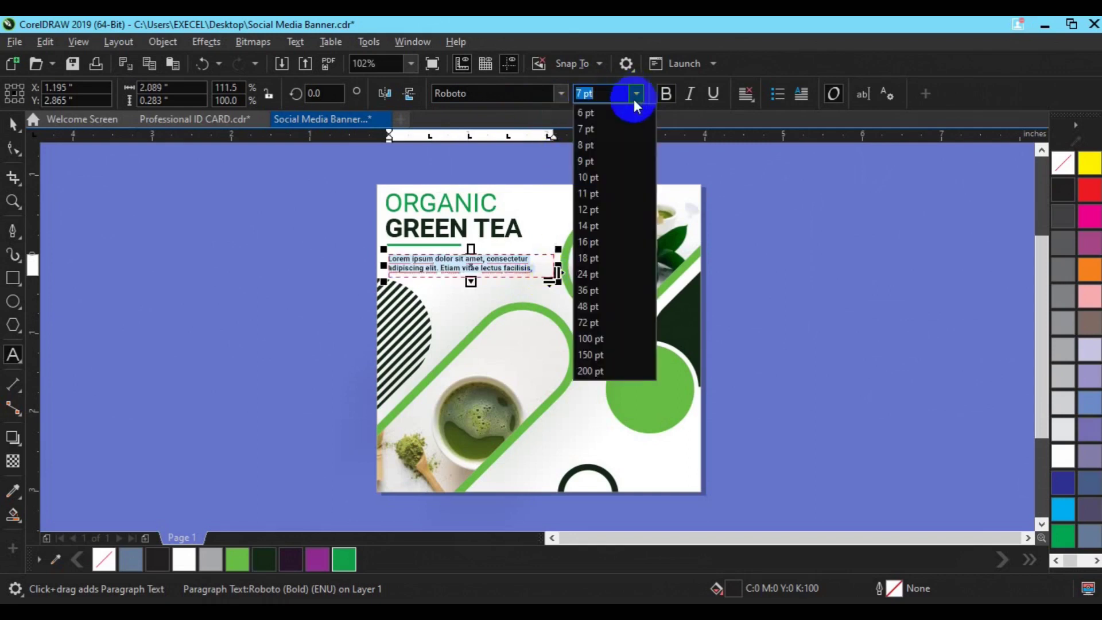
click(600, 130)
click(12, 123)
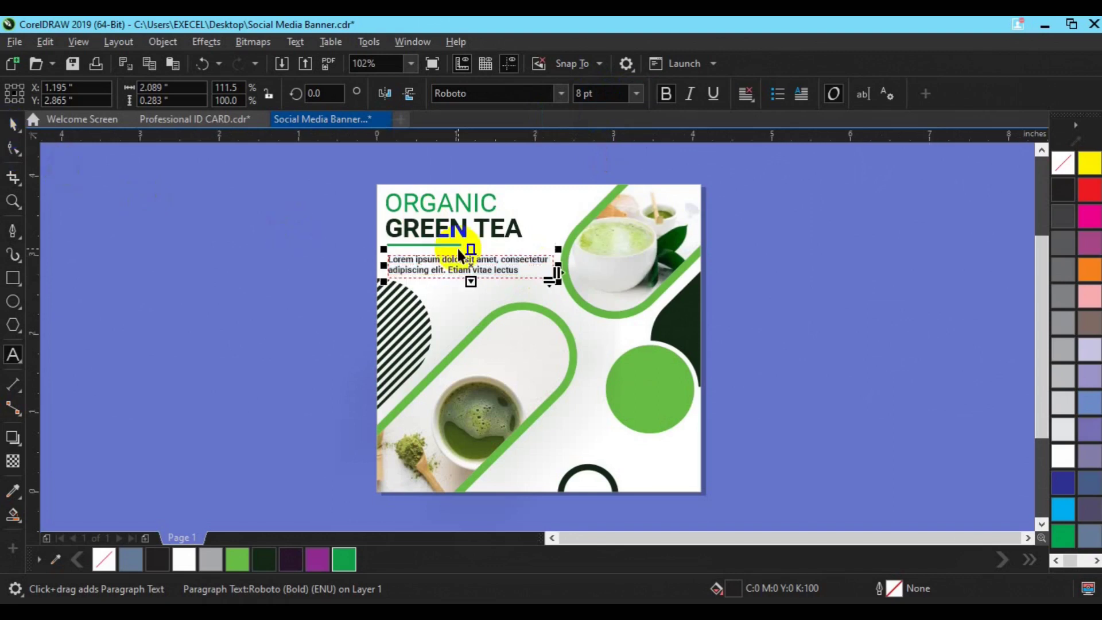
Align the Lorem ipsum text's left edge with the heading and move it up close under the green underline
click(437, 234)
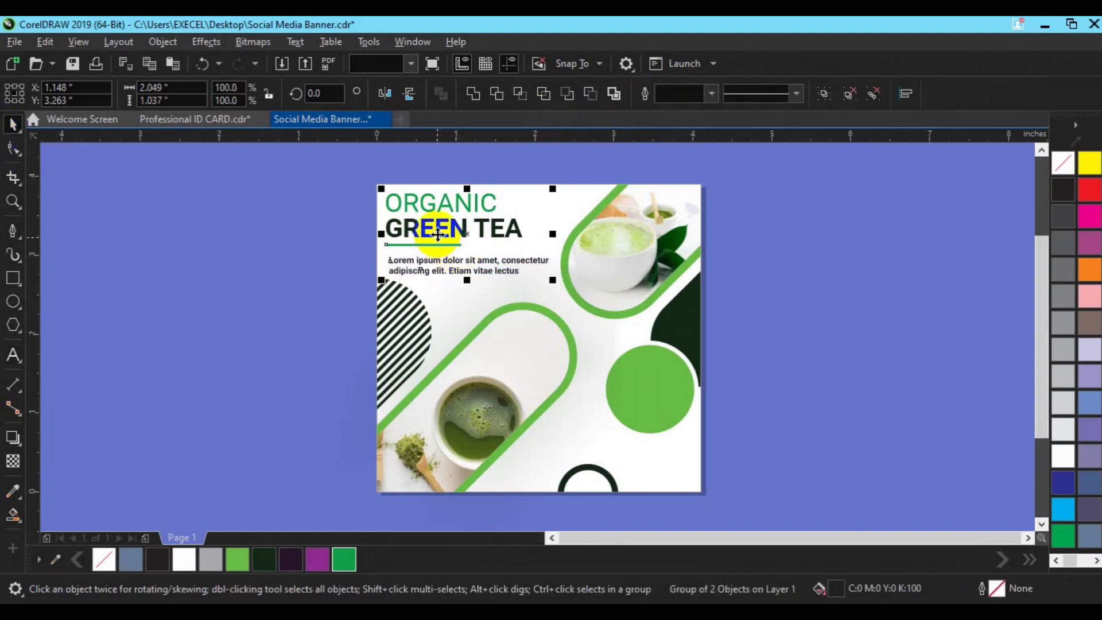
key(ctrl+u)
click(417, 267)
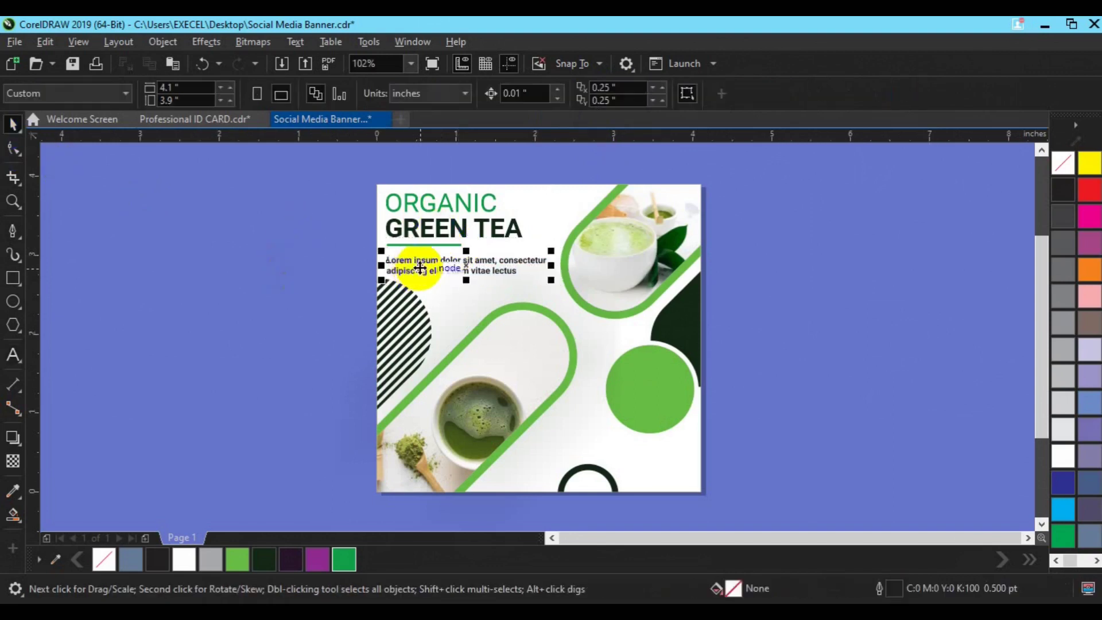
drag(418, 268, 420, 268)
click(309, 305)
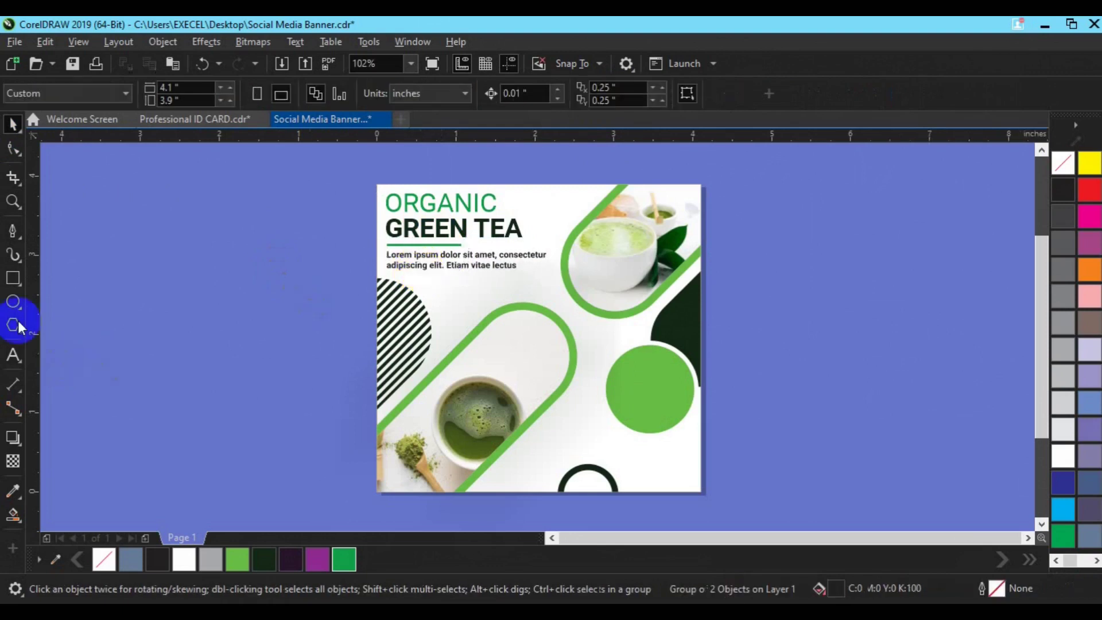
Add the text "10%" on the solid green circle and set it in Roboto Bold
click(3, 349)
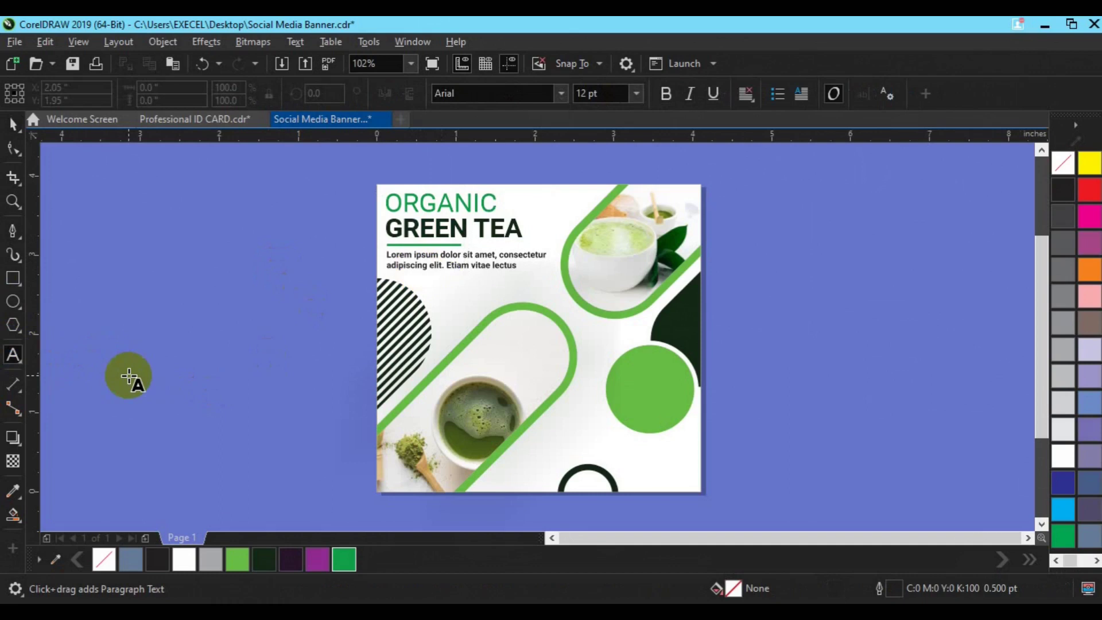
click(624, 395)
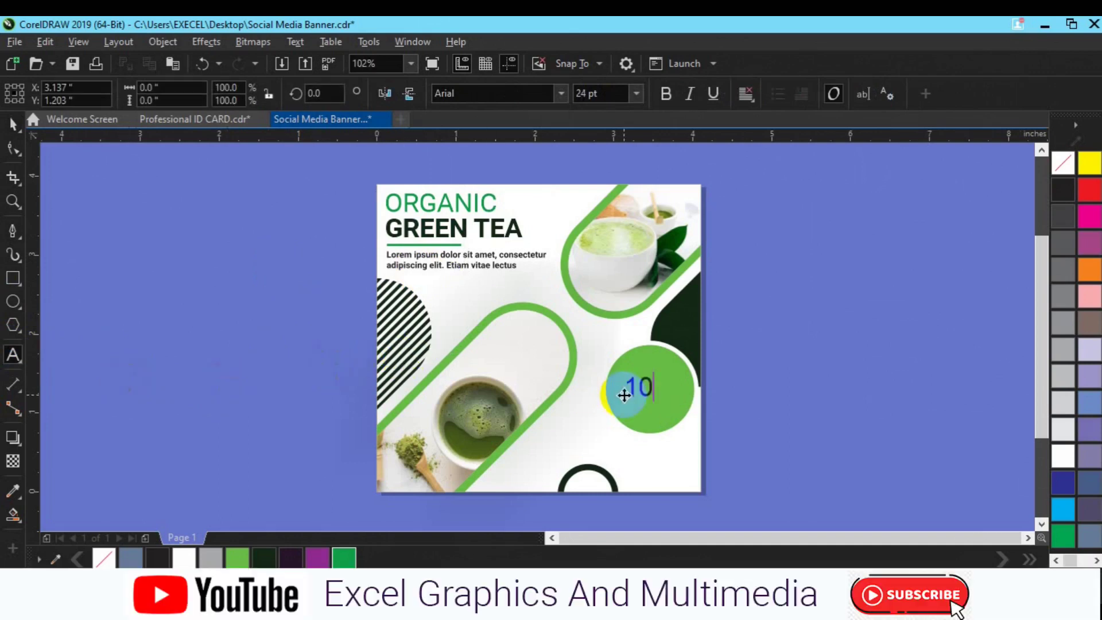
key(ctrl+a)
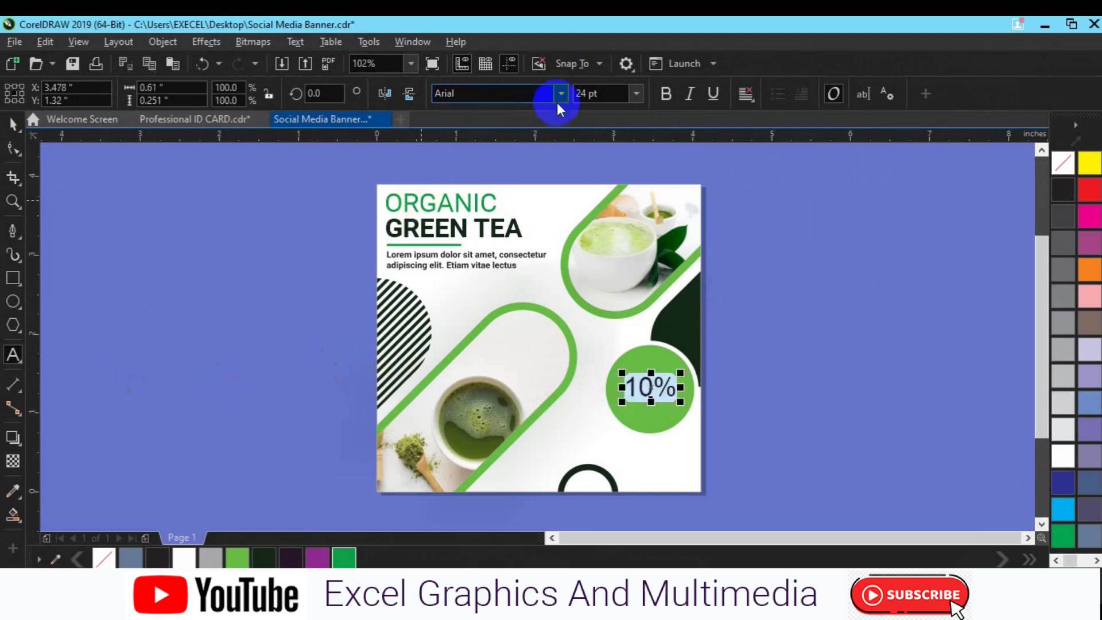
click(559, 95)
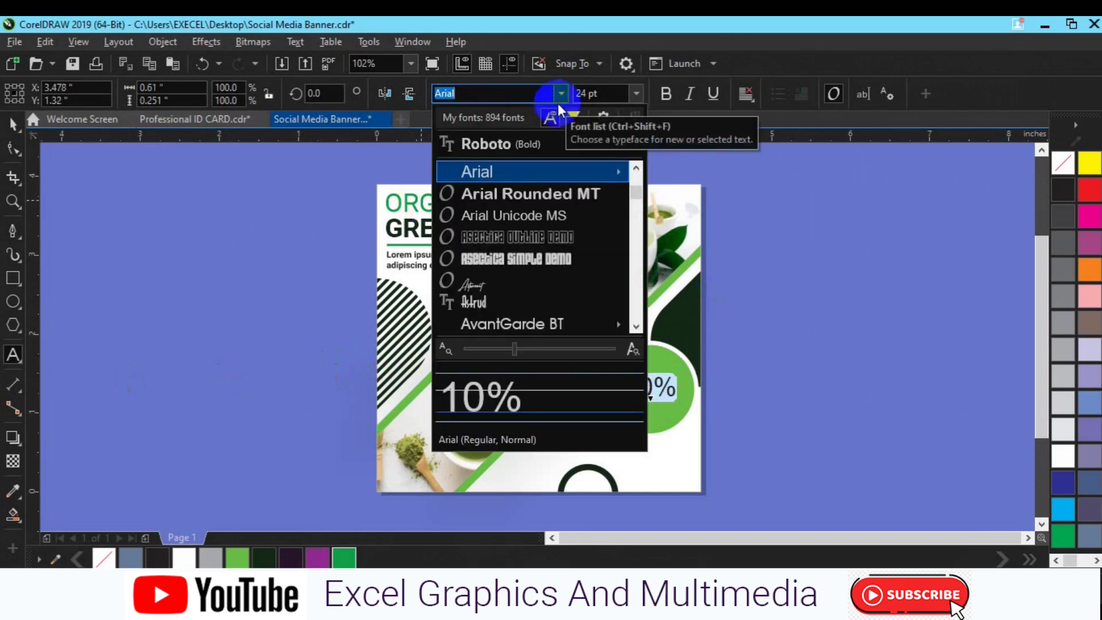
click(539, 145)
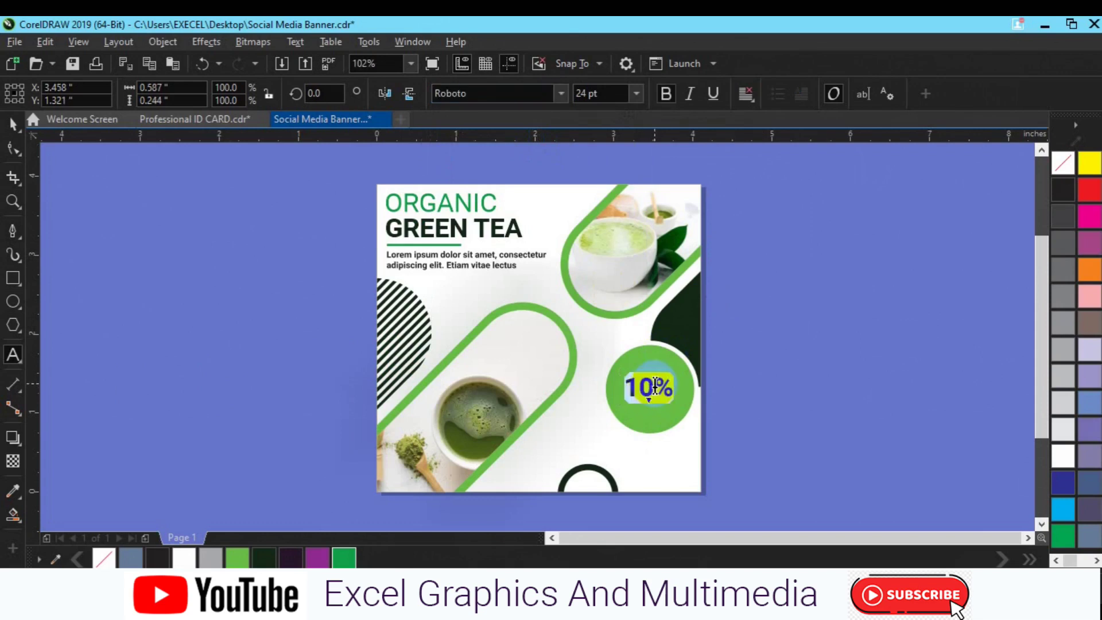
Change the circle's discount text to "25%" and make it 36 pt with a white fill
click(634, 388)
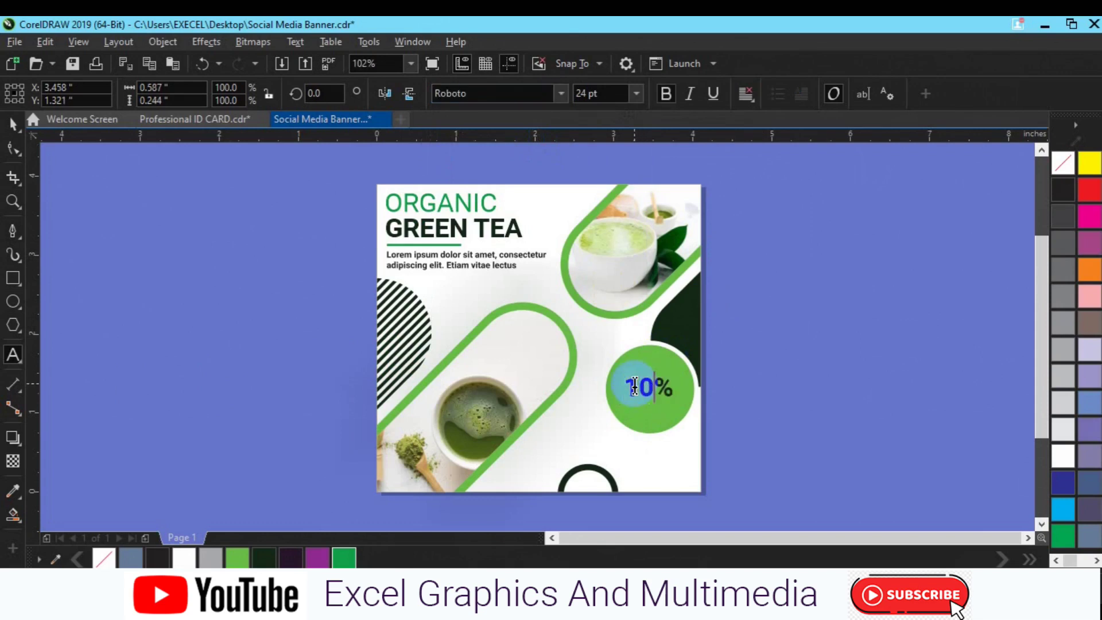
key(ctrl+a)
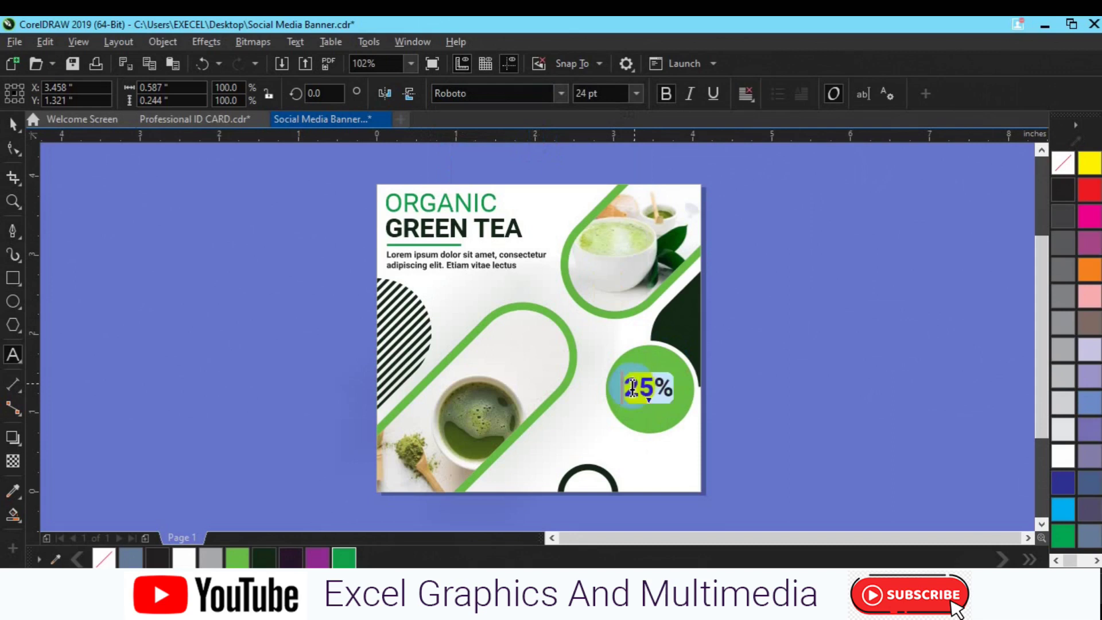
click(635, 98)
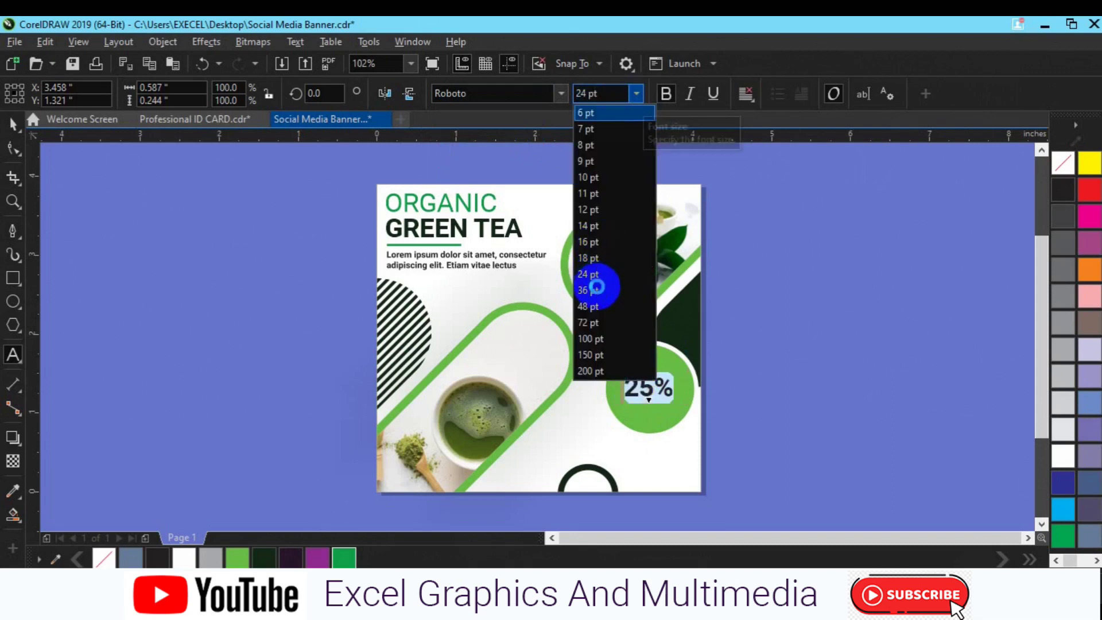
click(595, 287)
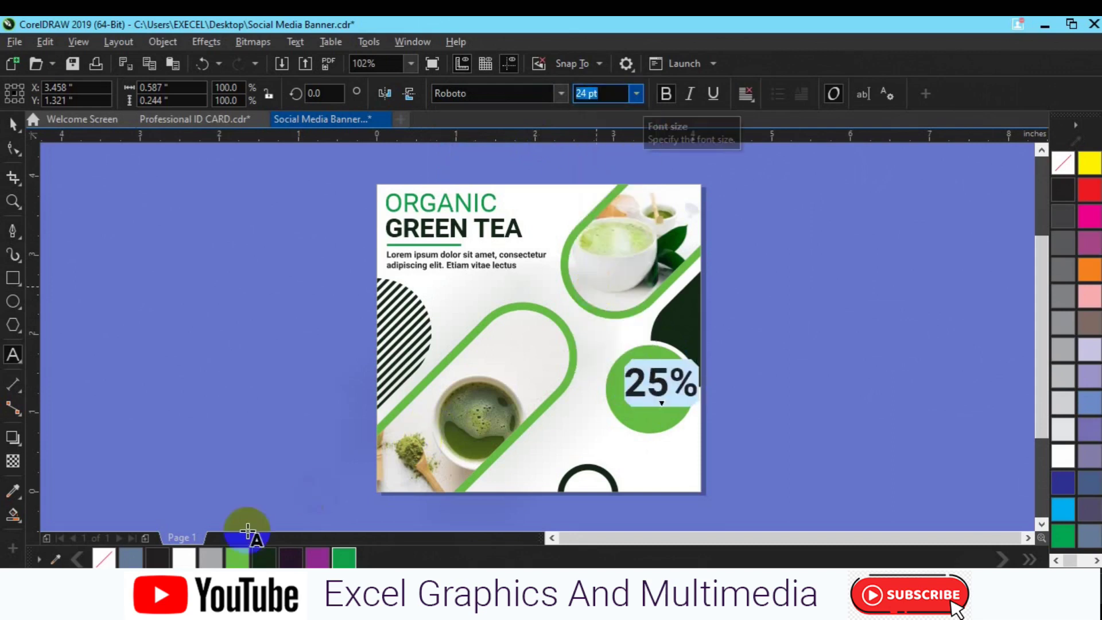
Center the 25% text horizontally and vertically on the green circle
click(12, 123)
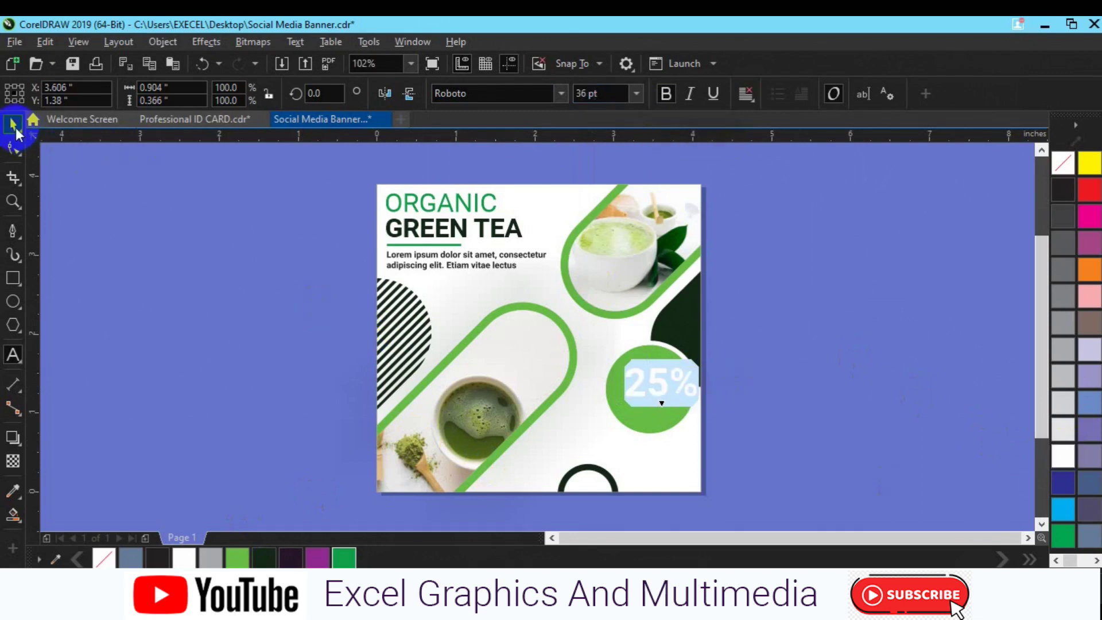
click(664, 424)
key(c)
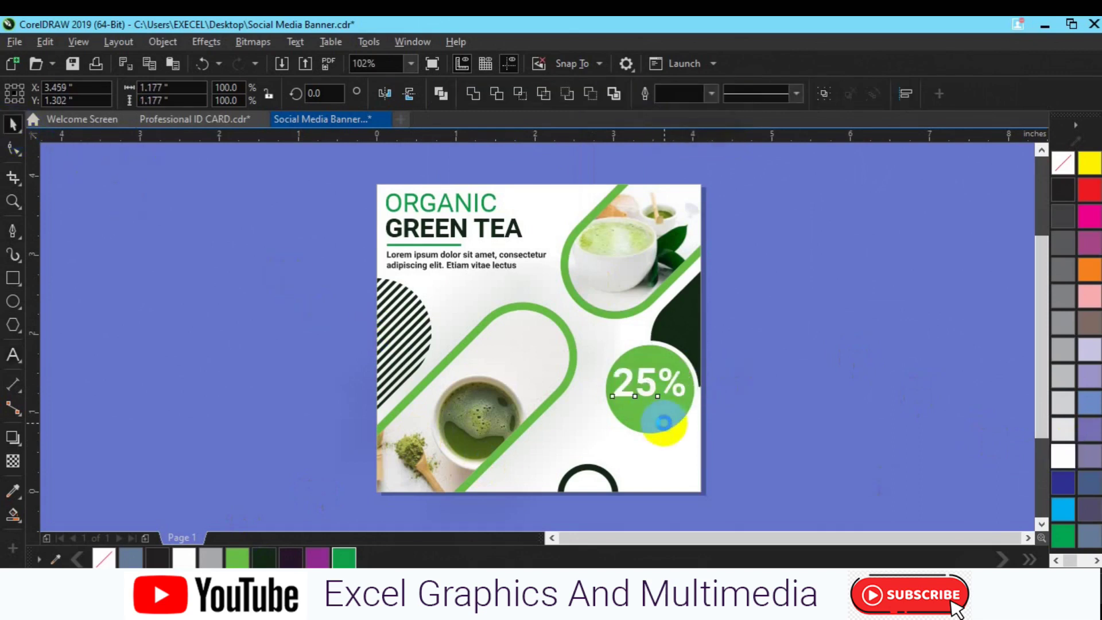
key(e)
Duplicate the 25% text, change the copy to "UP TO" and set it to 16 pt
click(639, 397)
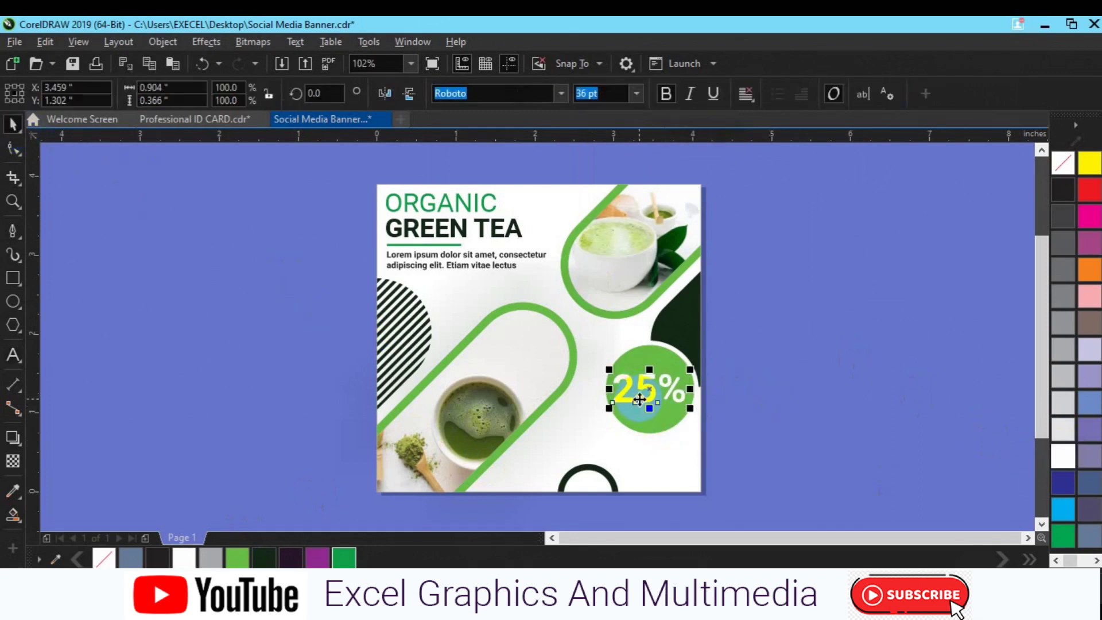
key(ctrl+d)
click(13, 355)
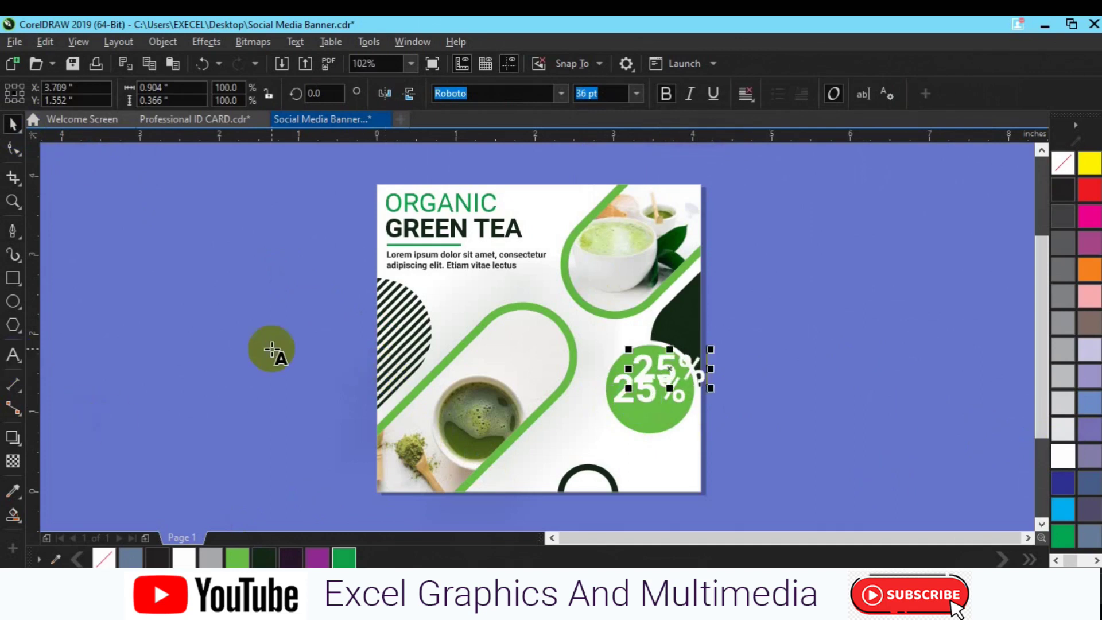
key(ctrl+a)
text(UP)
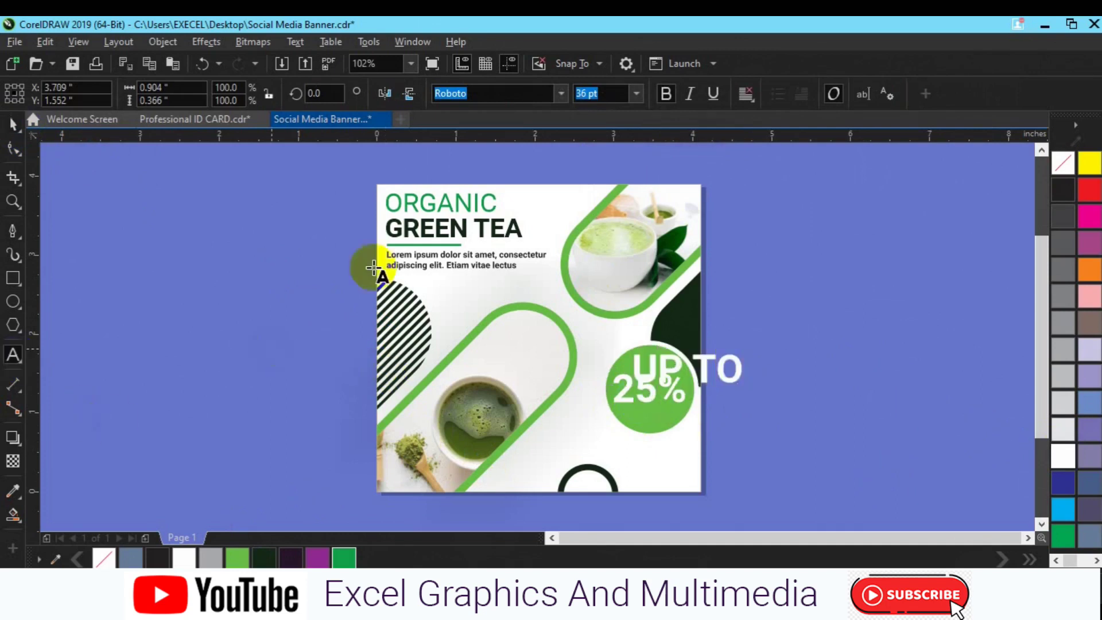
key(ctrl+a)
click(636, 94)
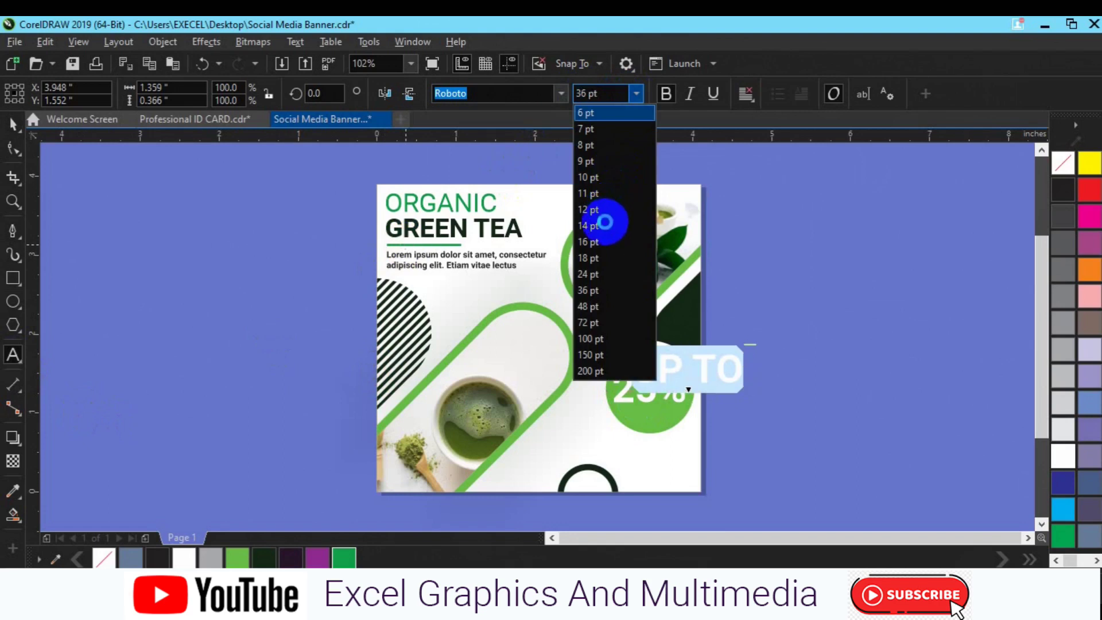
click(600, 243)
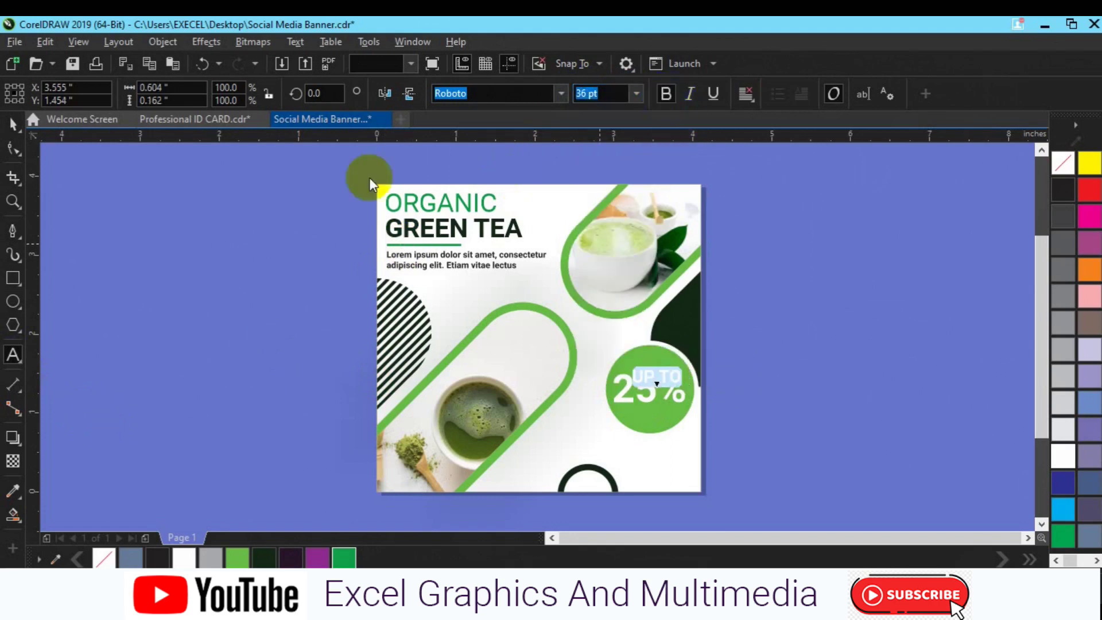
Place UP TO above the 25% in regular weight and copy it below the 25%, changing the copy to "OFF"
click(12, 123)
drag(656, 376, 652, 362)
drag(646, 422, 647, 429)
click(13, 357)
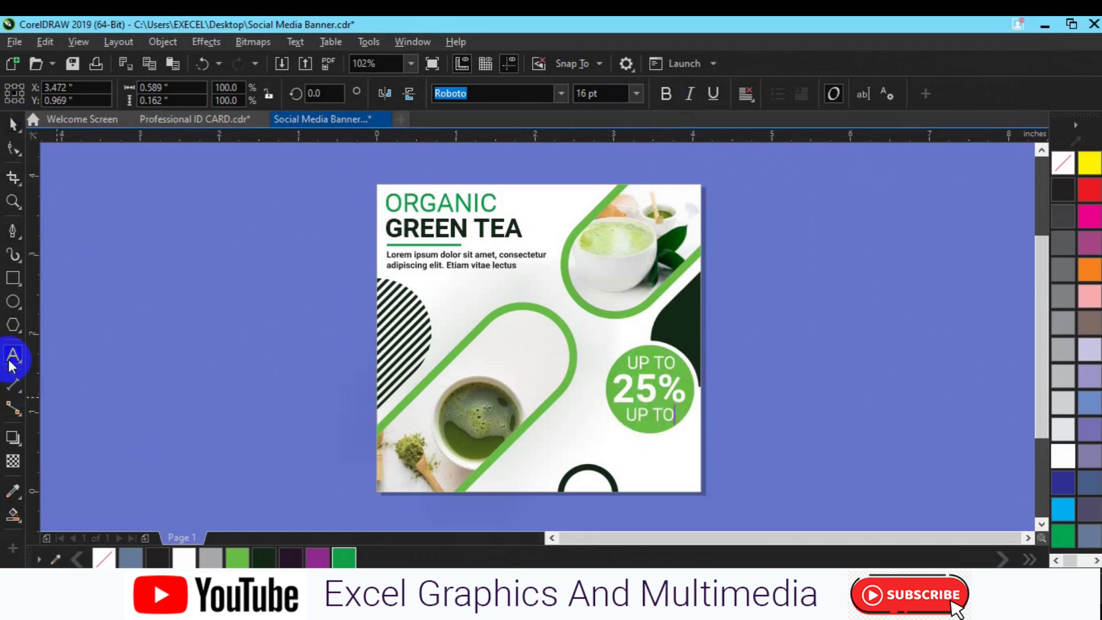
click(639, 418)
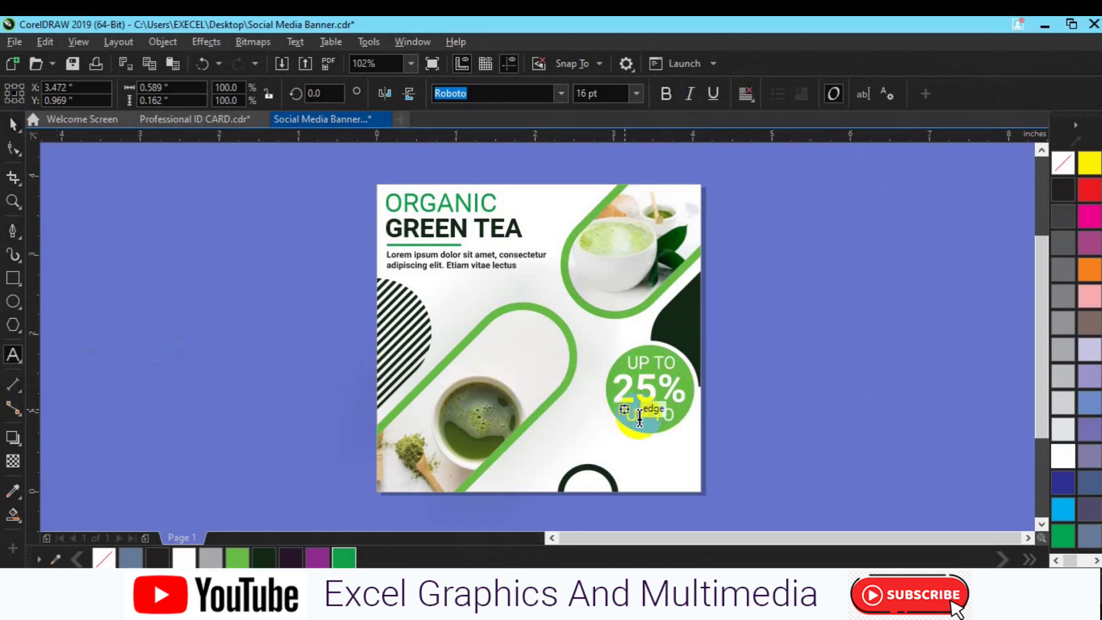
click(14, 125)
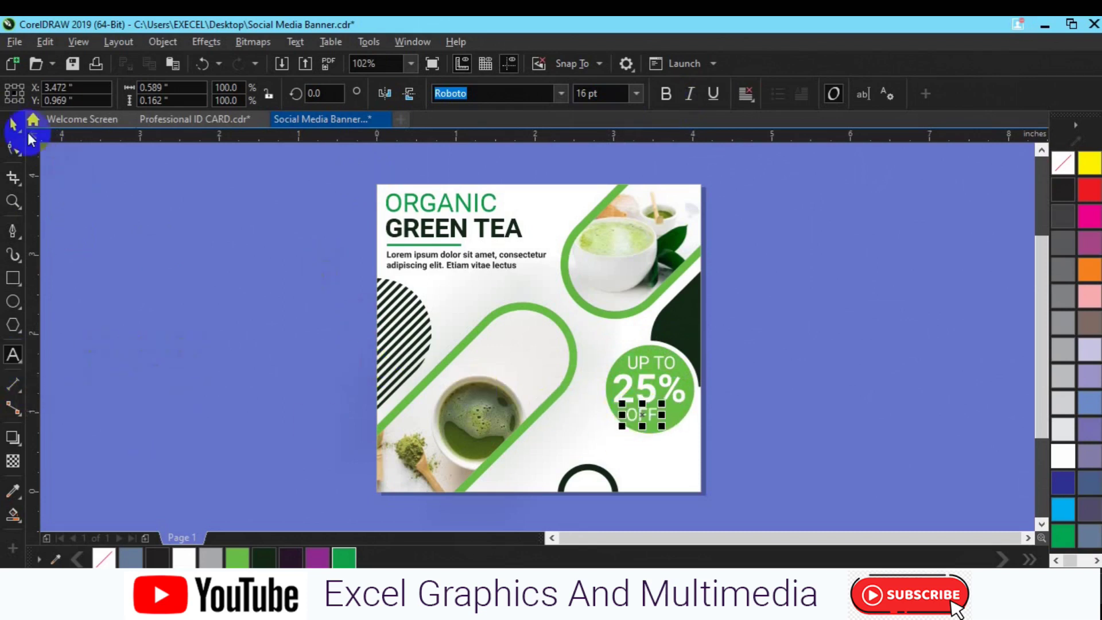
Center the UP TO and OFF texts horizontally on the 25%, keeping the three lines centered on the badge circle
shift+click(640, 357)
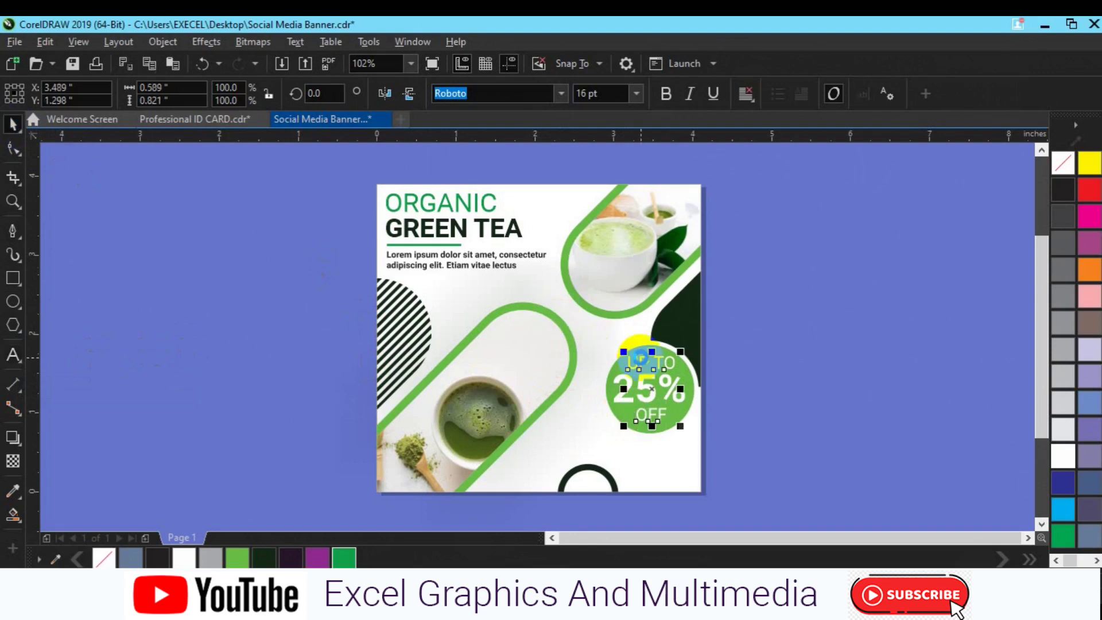
click(846, 441)
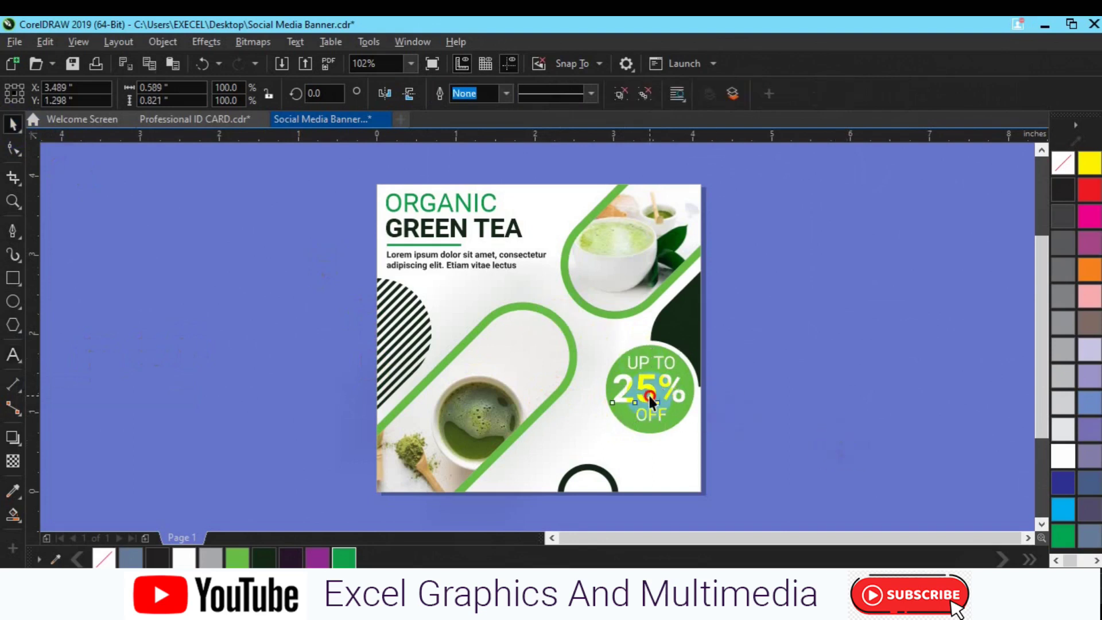
click(649, 394)
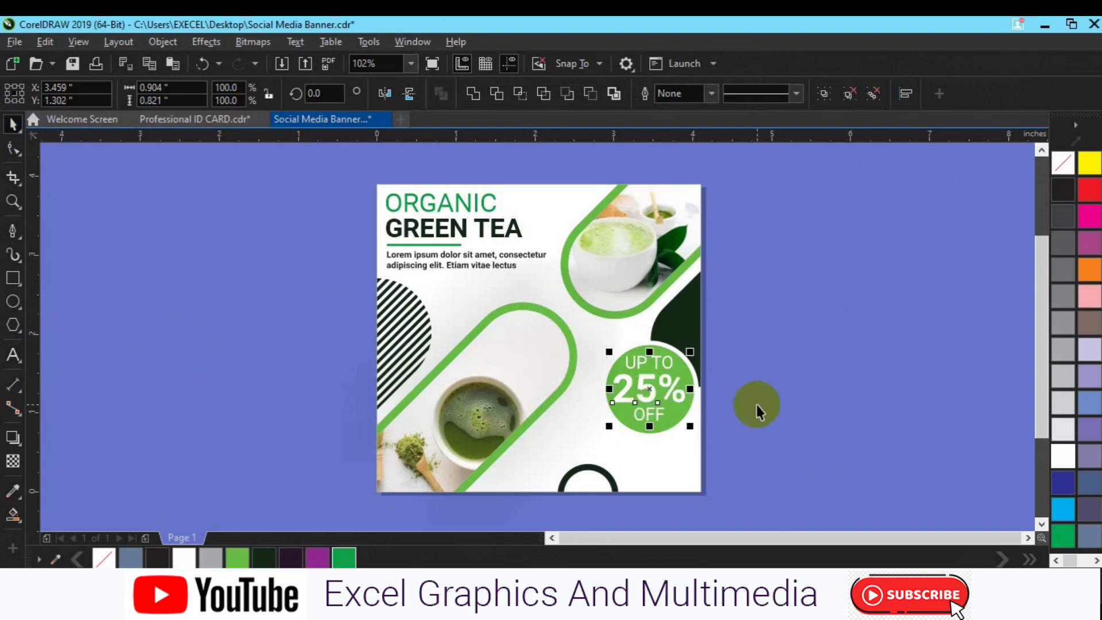
click(684, 415)
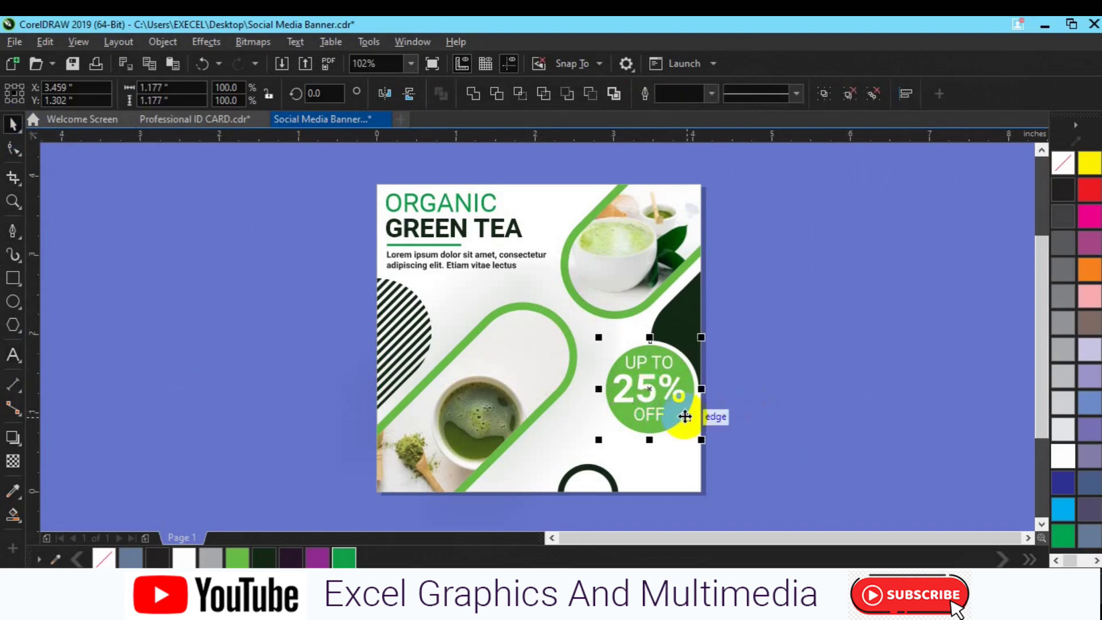
click(777, 404)
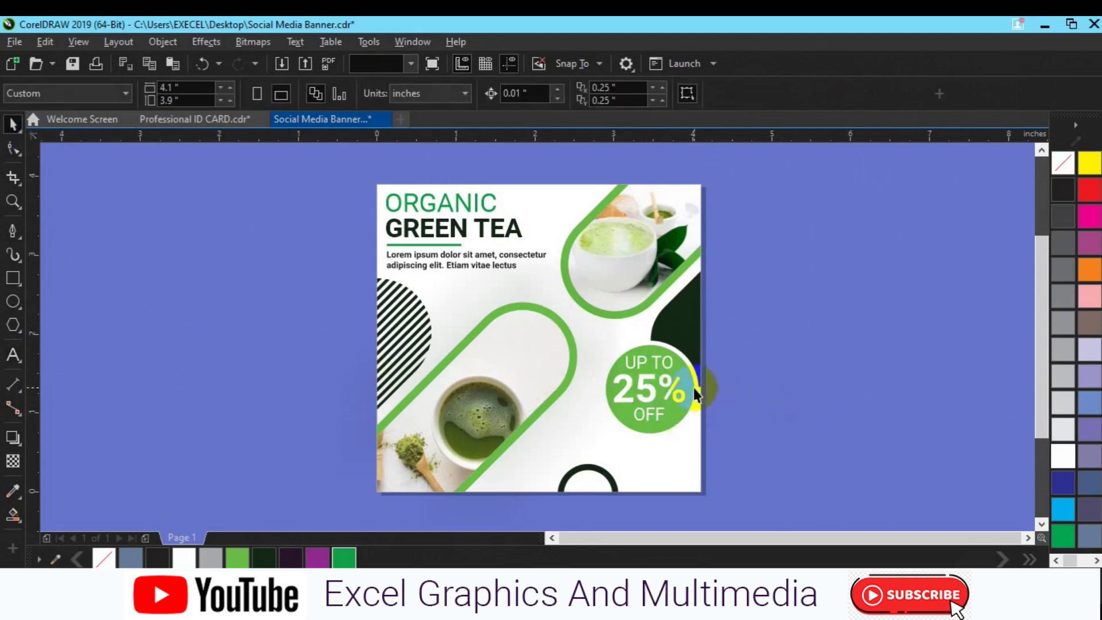
Try a dark green outline on the badge circle and undo it
click(693, 387)
right_click(267, 553)
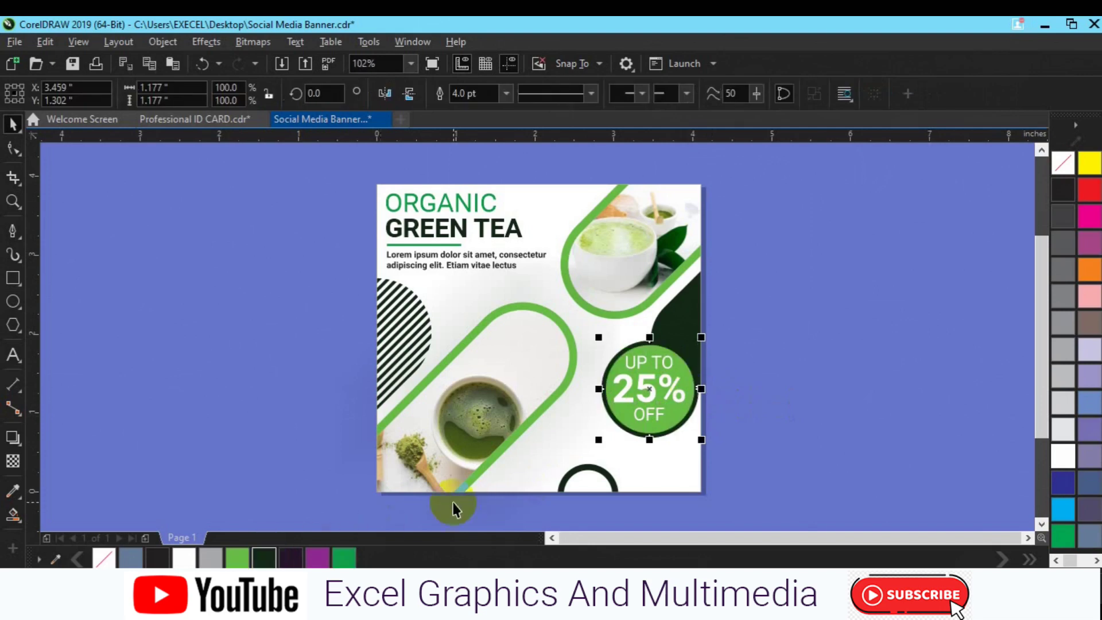
key(ctrl+z)
click(810, 340)
key(Escape)
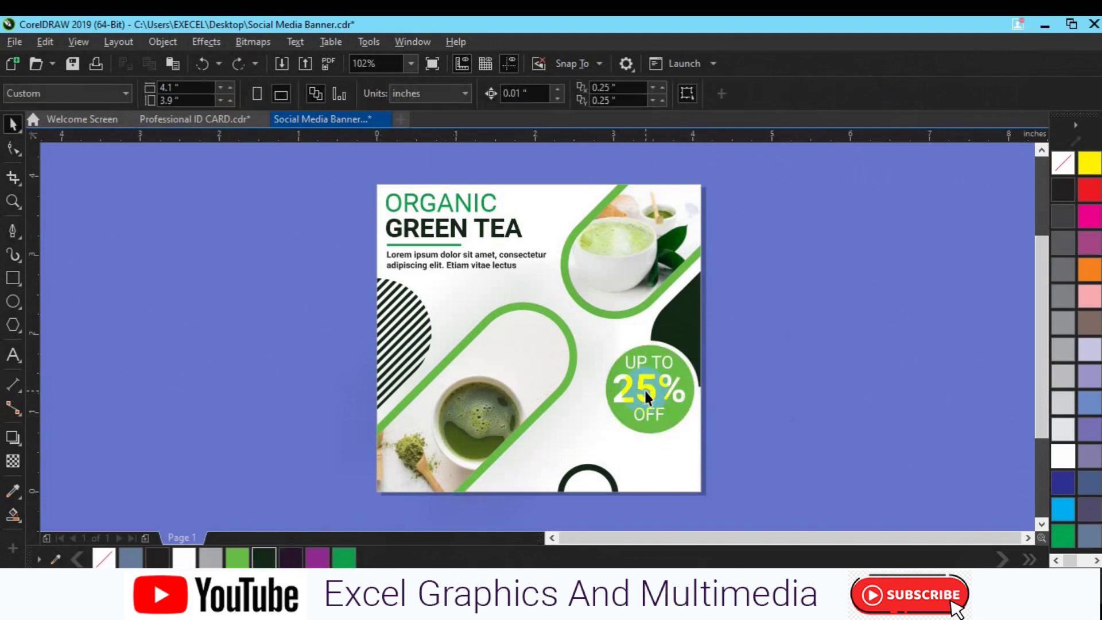
Fill the UP TO, 25% and OFF texts on the badge with dark green
click(643, 387)
click(263, 558)
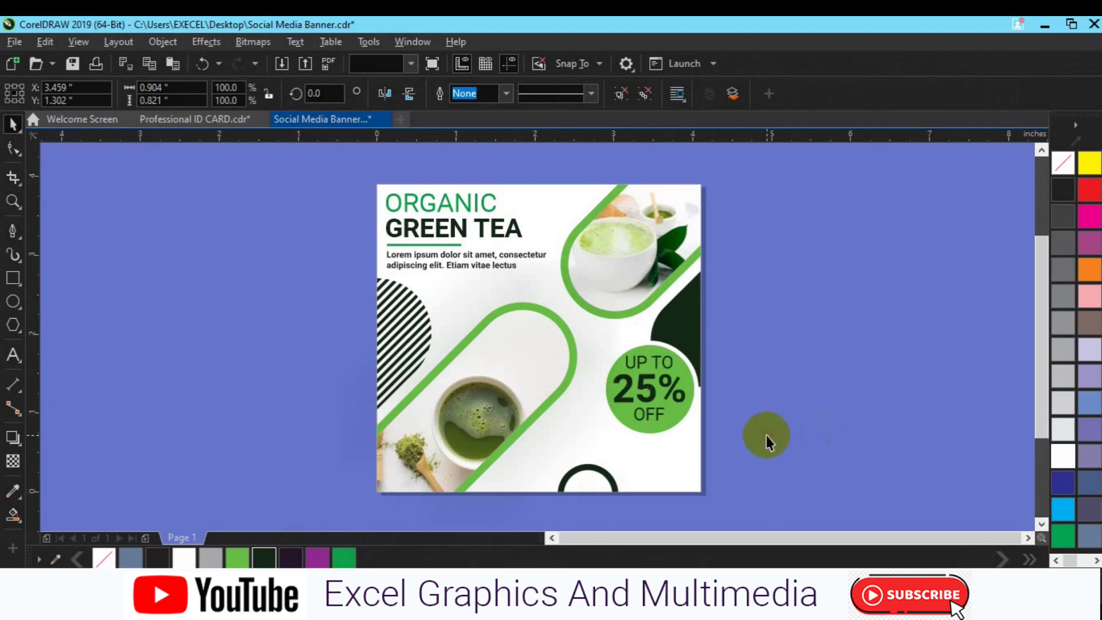
click(766, 435)
click(628, 395)
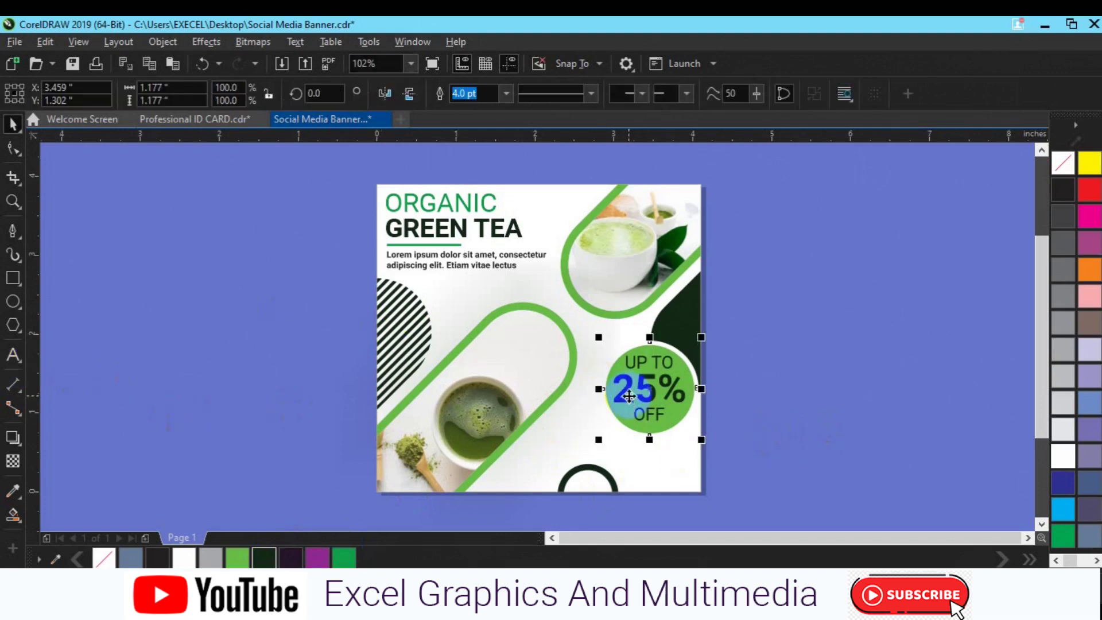
click(639, 100)
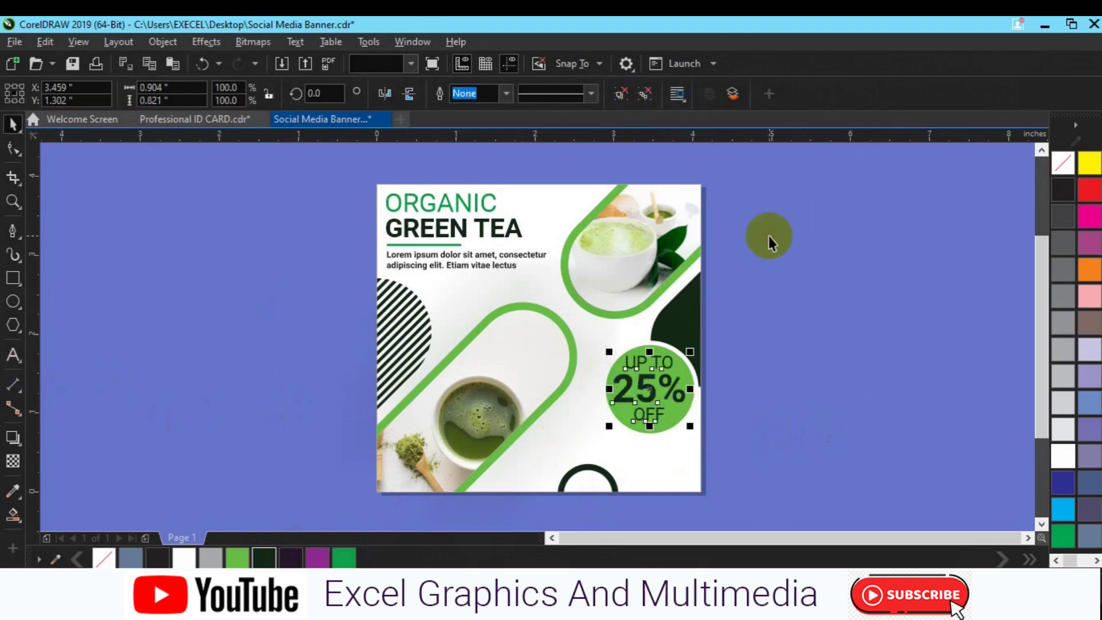
click(769, 236)
Draw a rectangle about 1.12 by 0.27 inches below the discount badge
click(10, 285)
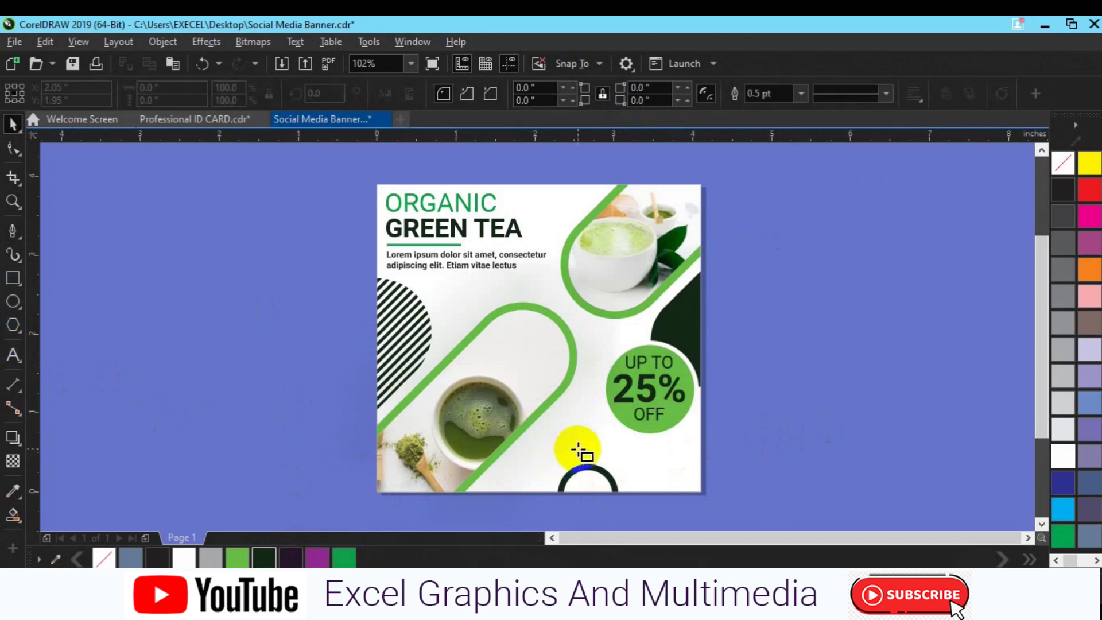
drag(582, 447, 670, 466)
click(11, 125)
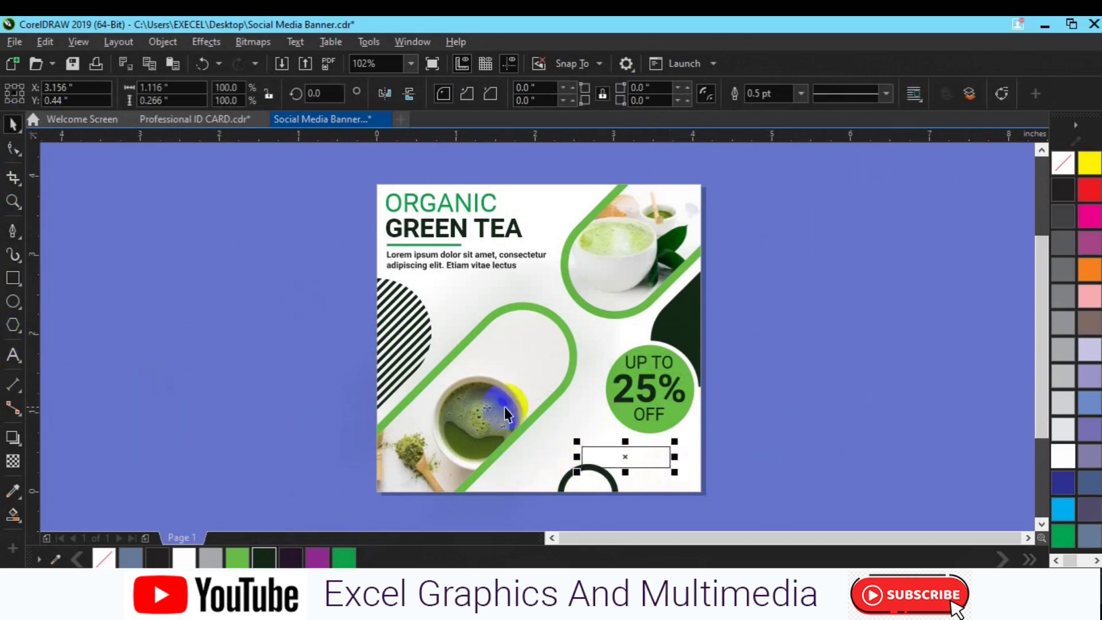
Try to delete the dark half ring at the banner's lower edge and undo the deletion
click(588, 489)
click(710, 454)
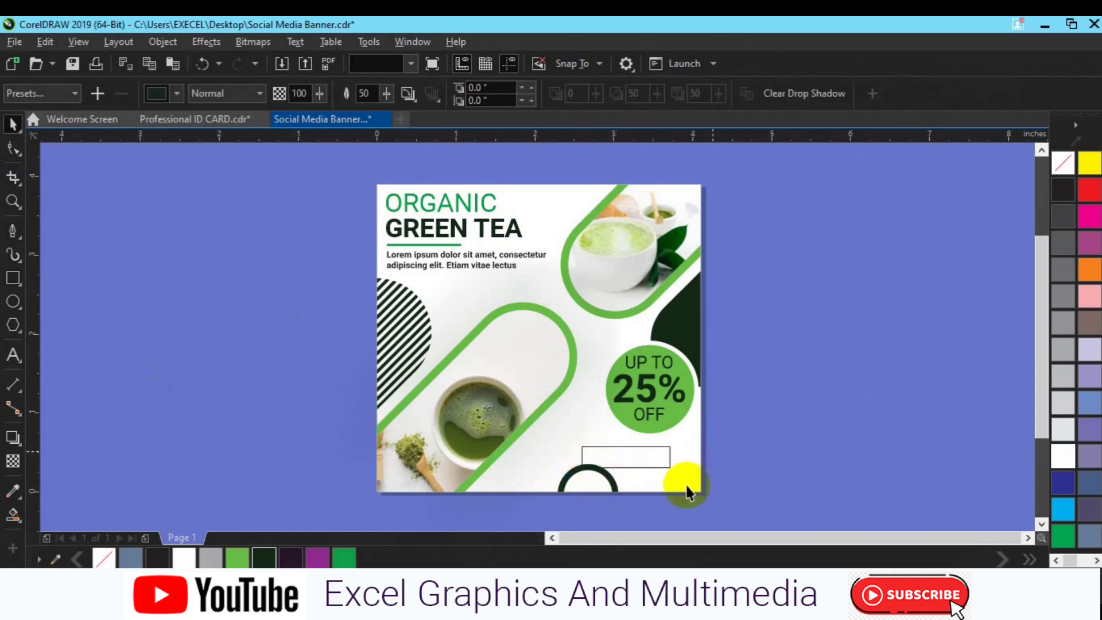
click(615, 490)
key(Delete)
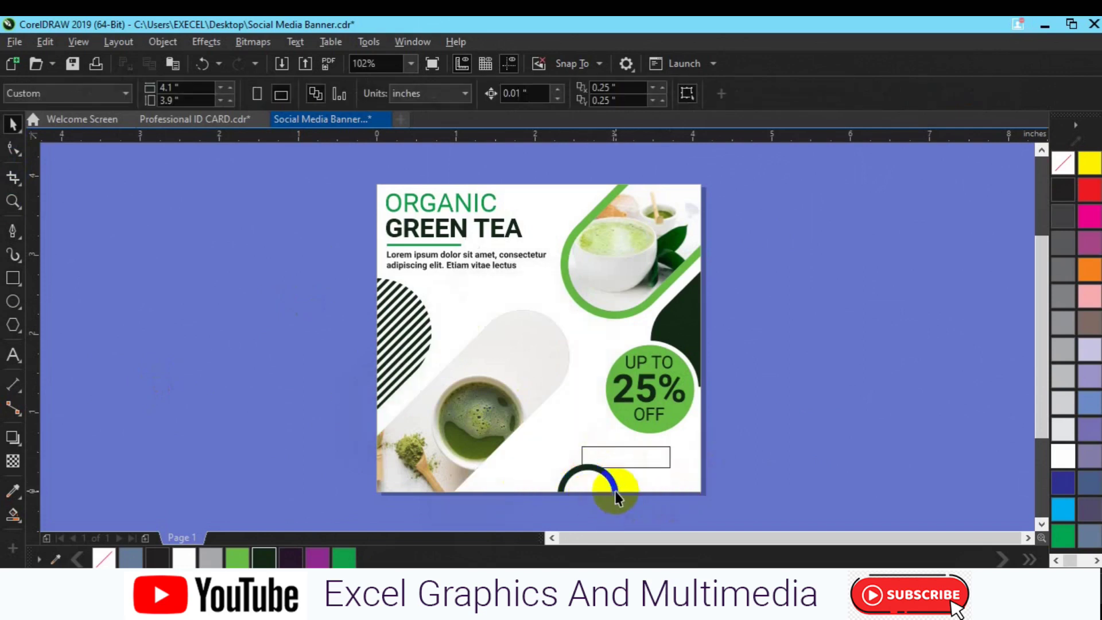
key(ctrl+z)
click(674, 481)
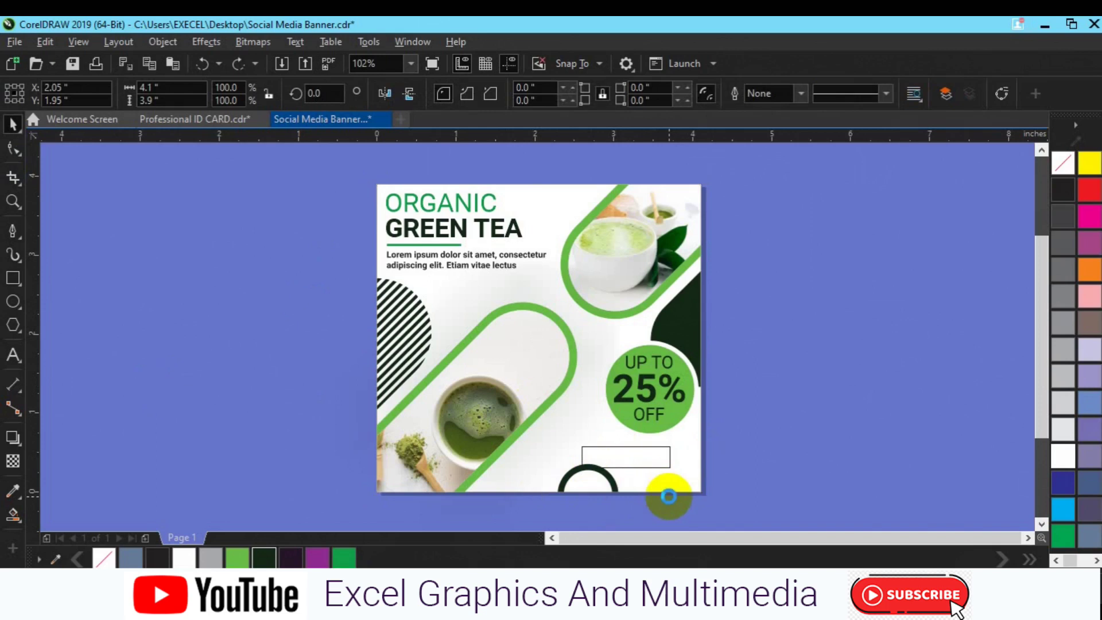
click(667, 496)
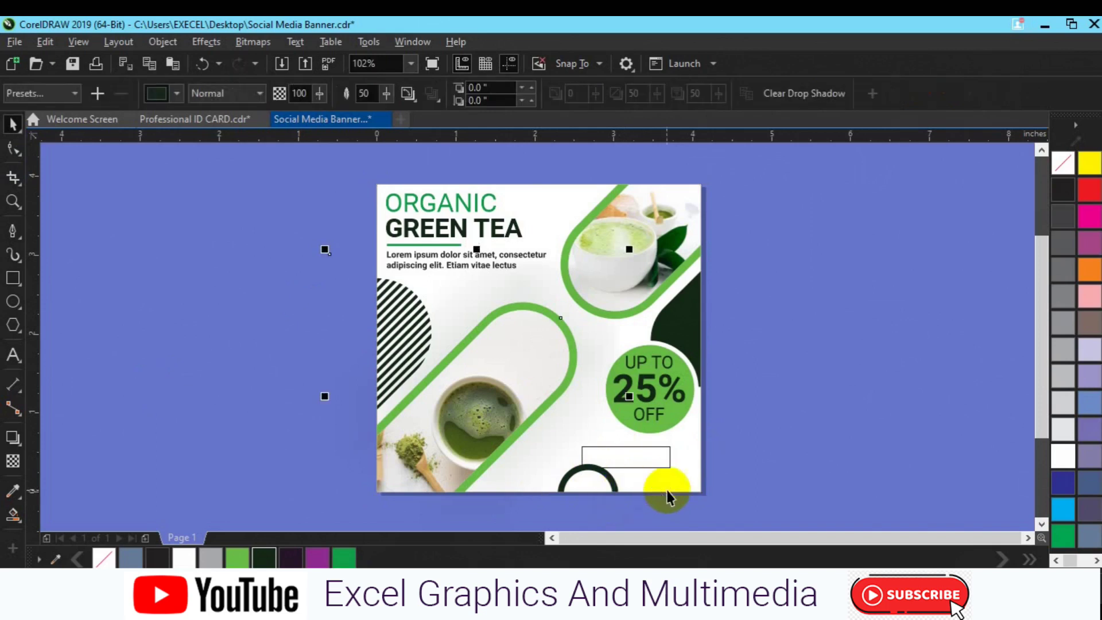
Try to select the dark half ring and move it off the banner's lower edge, undoing each move
click(14, 153)
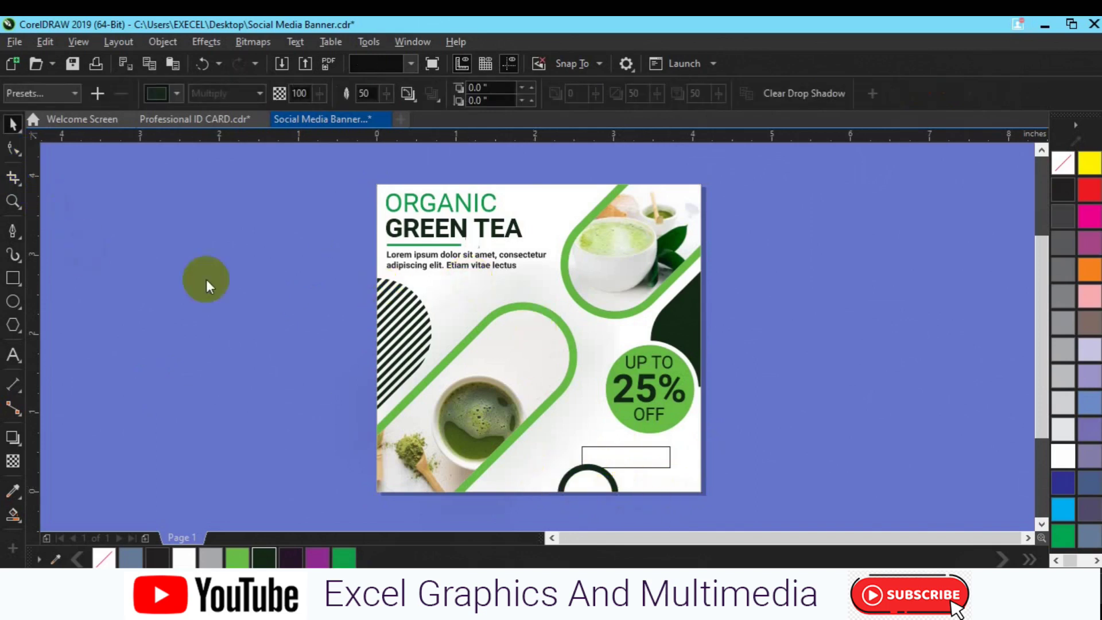
click(520, 308)
click(525, 288)
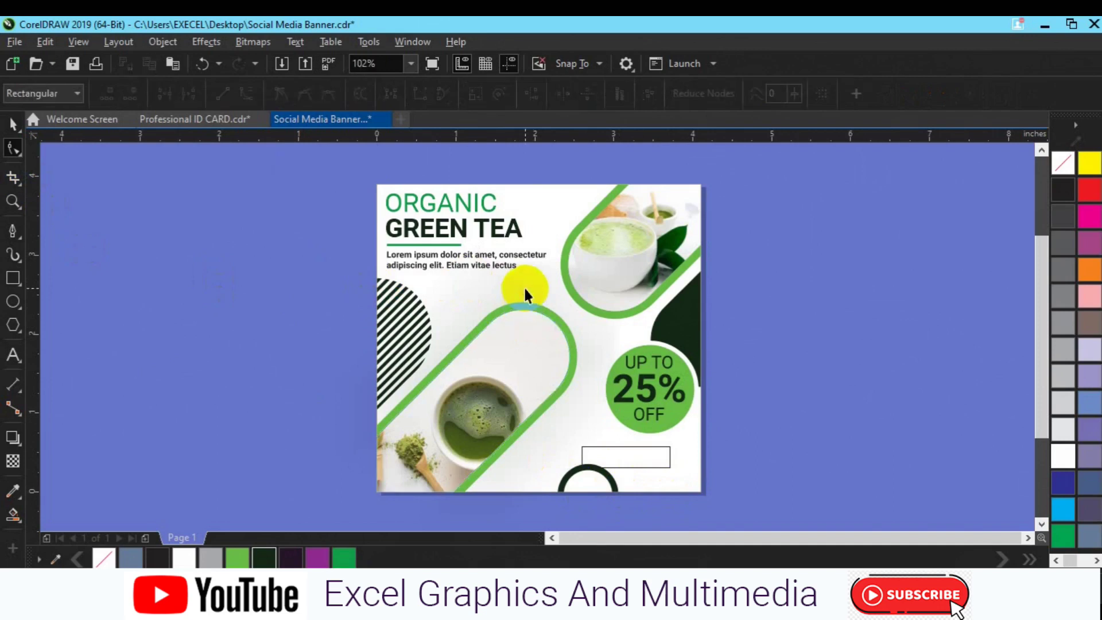
click(523, 373)
click(618, 491)
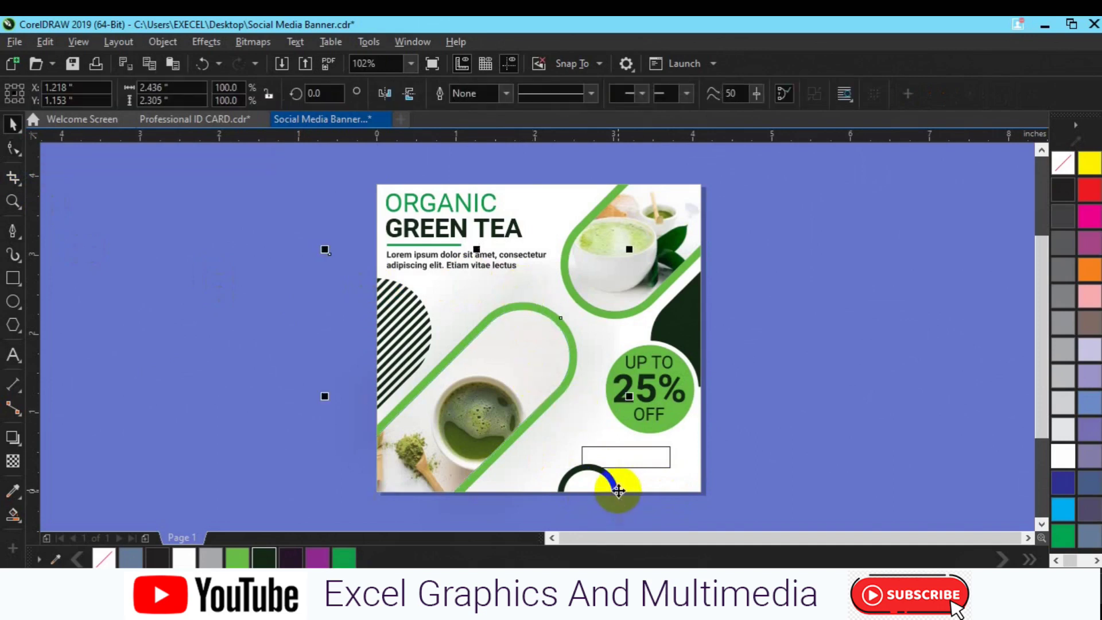
drag(617, 491, 731, 466)
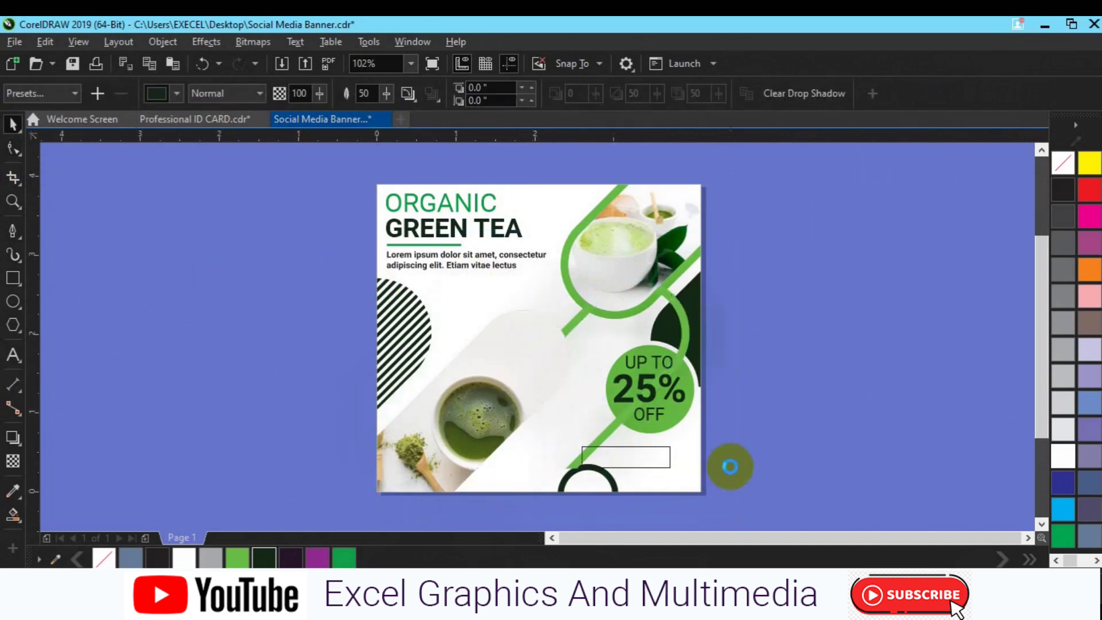
key(ctrl+z)
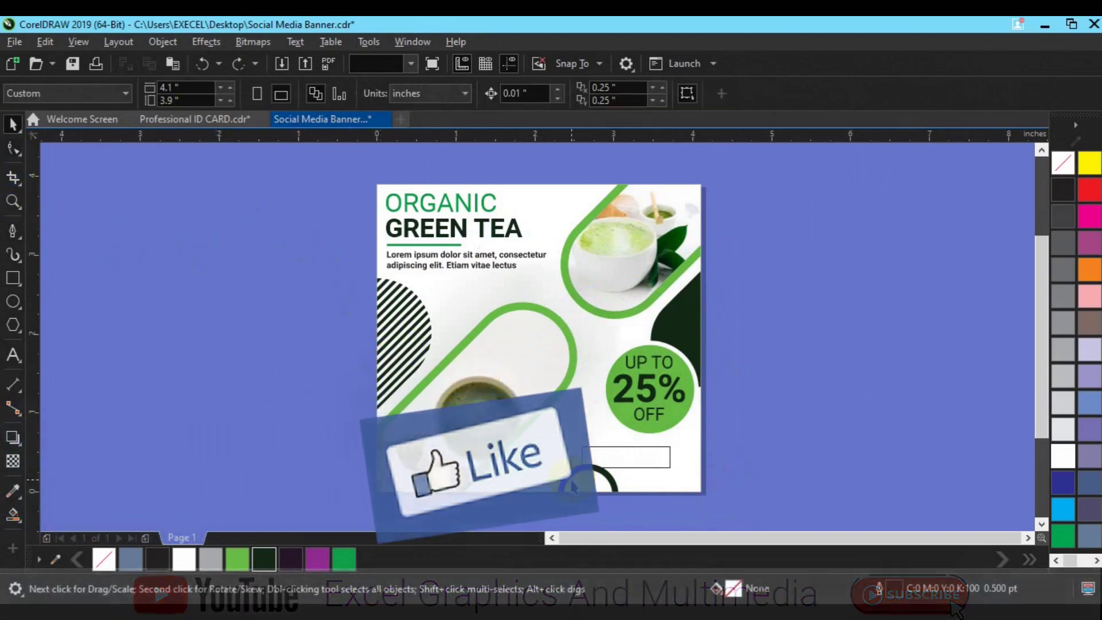
click(582, 437)
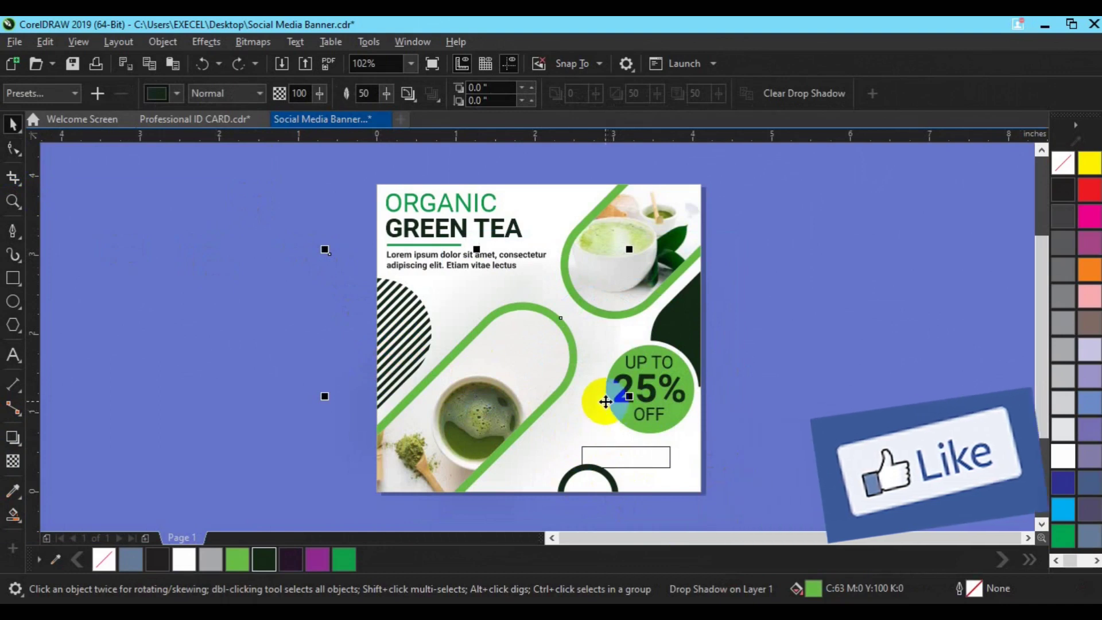
drag(582, 438, 521, 431)
key(ctrl+z)
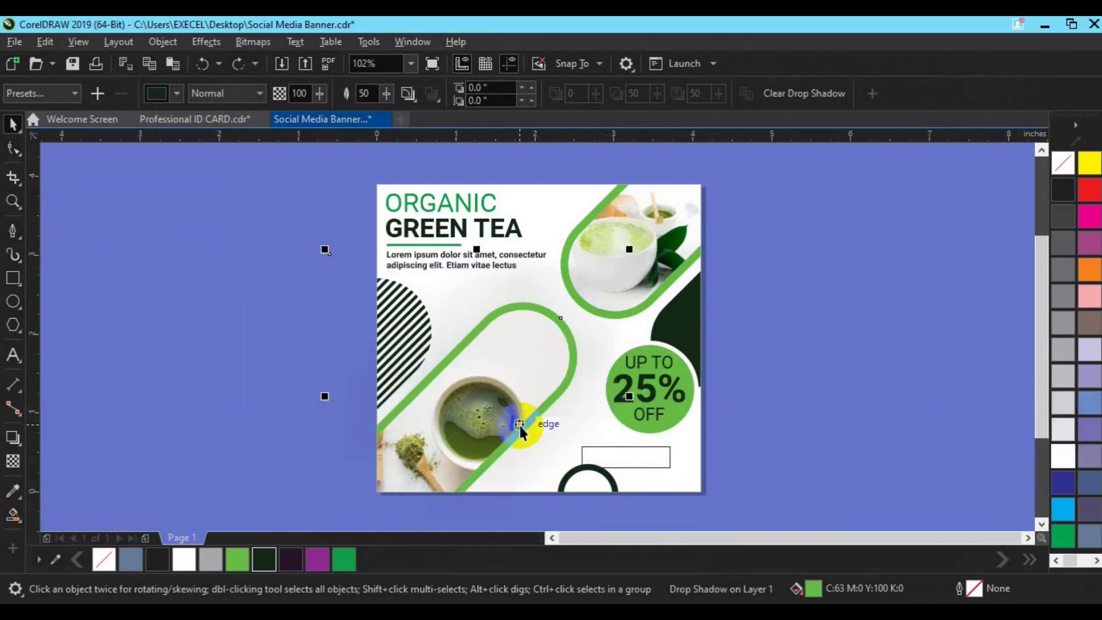
Move the small rectangle under the badge's center and shift the lower pill's green outline and the dark half ring toward opposite sides of the page
click(669, 459)
drag(668, 457, 691, 460)
drag(561, 425, 443, 432)
drag(571, 480, 772, 460)
Add a page-sized 4.1 by 3.9 inch rectangle and align its left edge with the lower pill's green outline
click(286, 432)
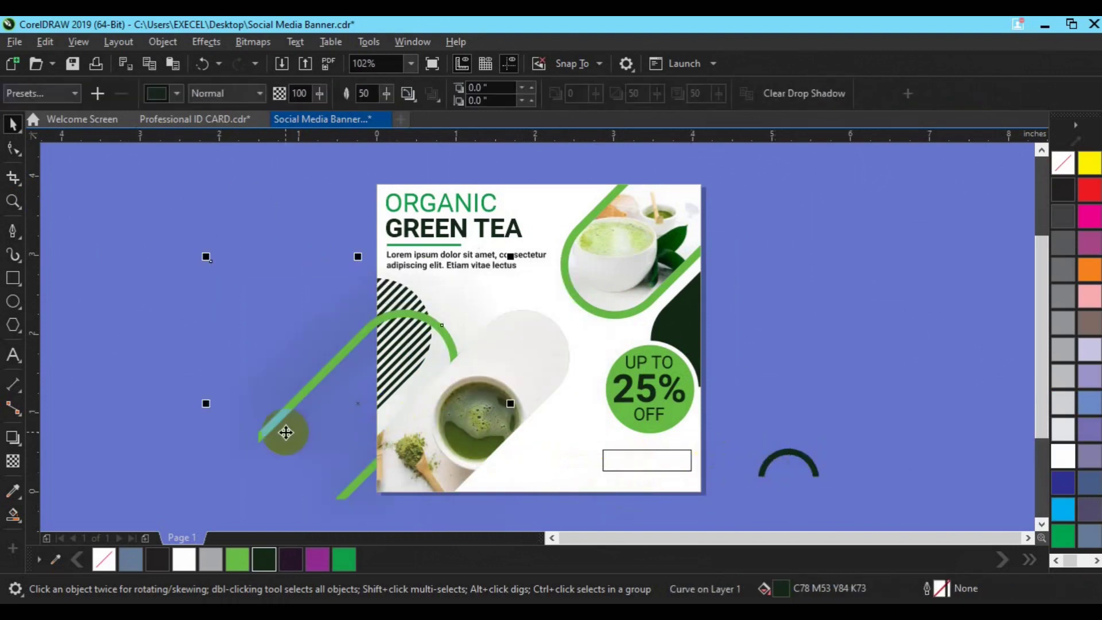
click(576, 356)
click(10, 279)
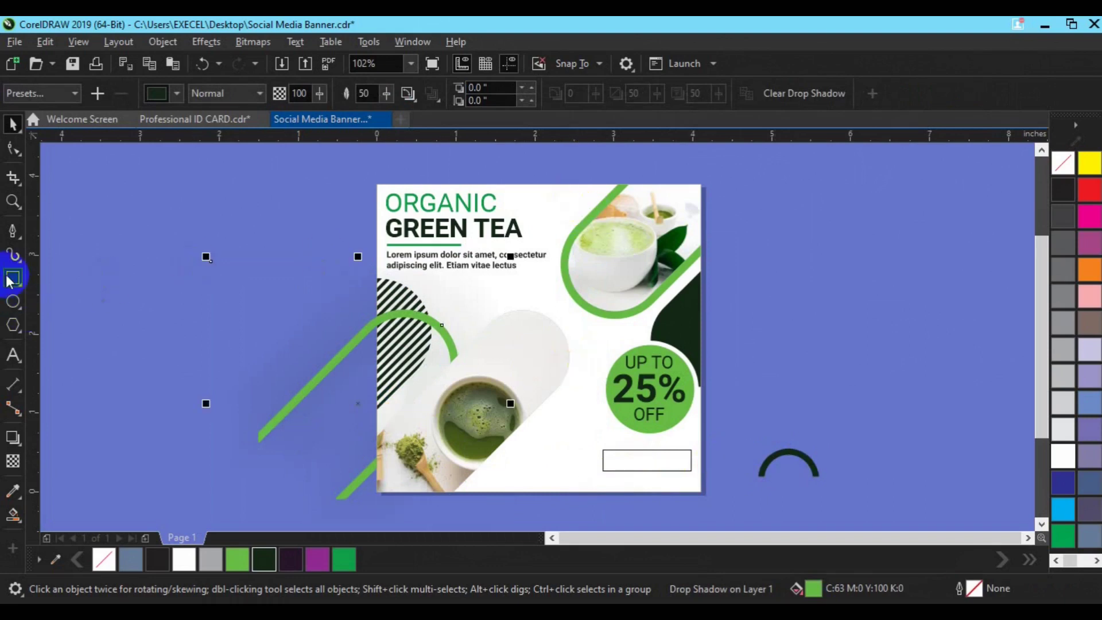
double_click(9, 279)
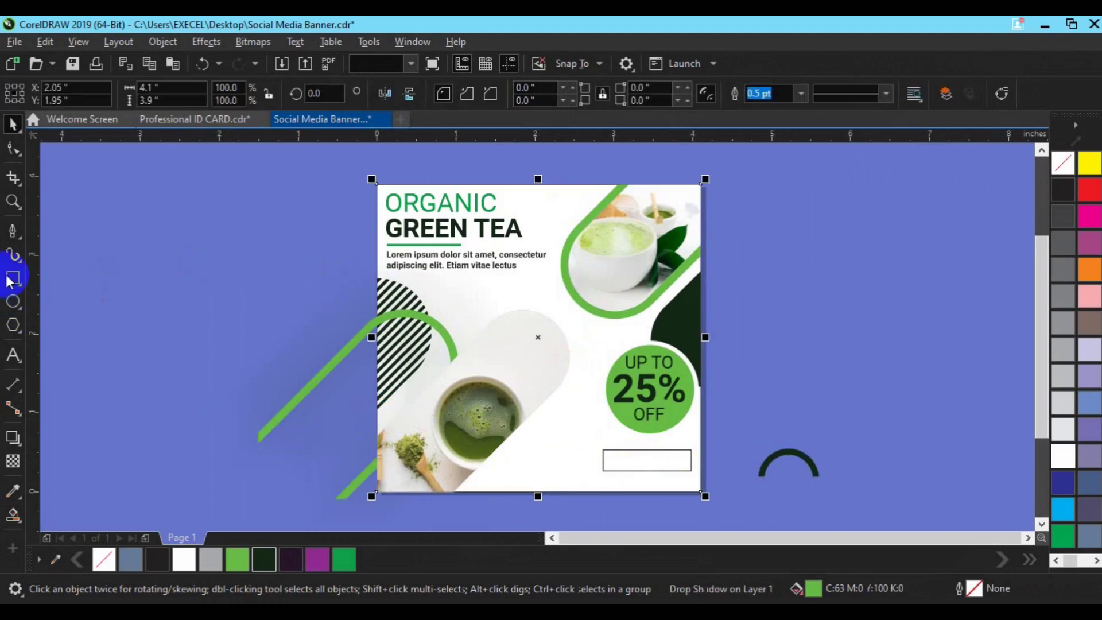
shift+click(294, 398)
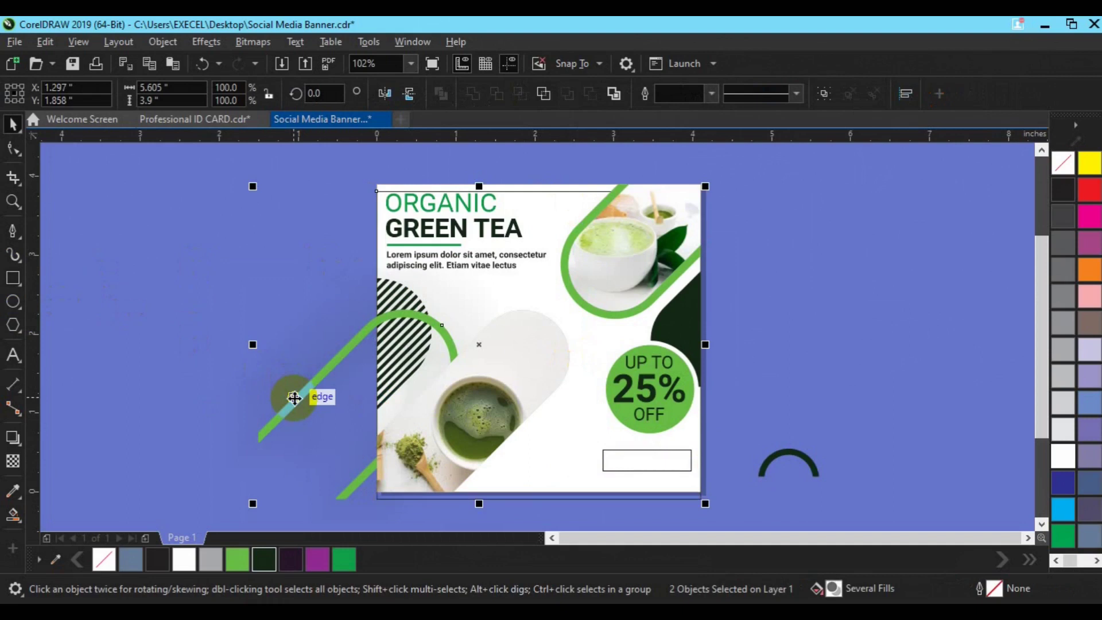
key(r)
key(l)
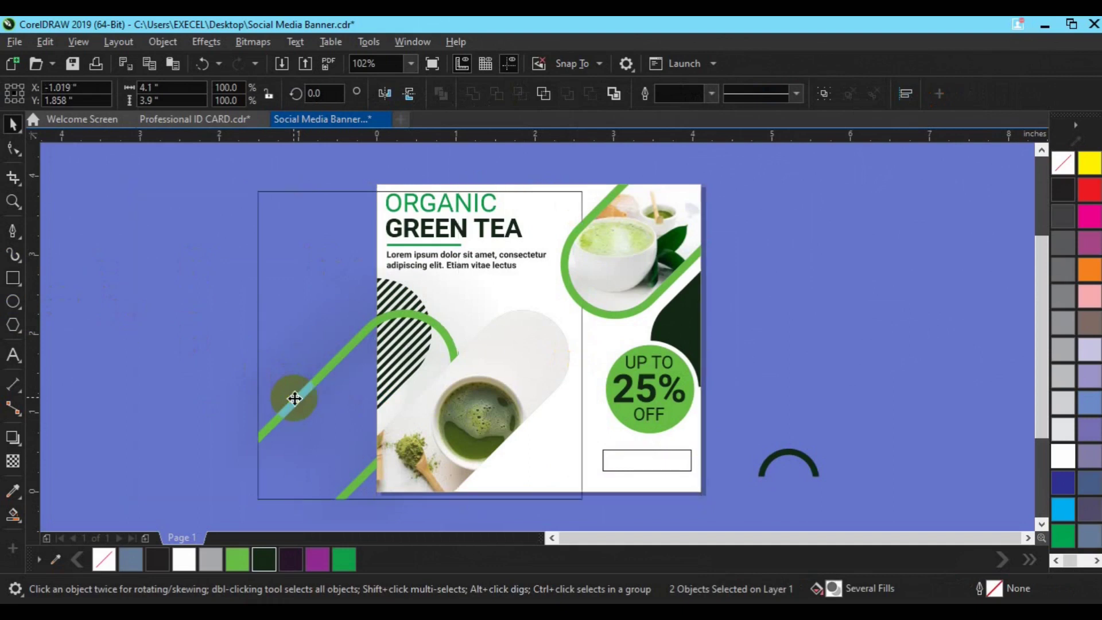
Center the grouped rectangle and green outline on the page, ungroup them, and move the outline back around the lower photo pill
key(ctrl+g)
key(p)
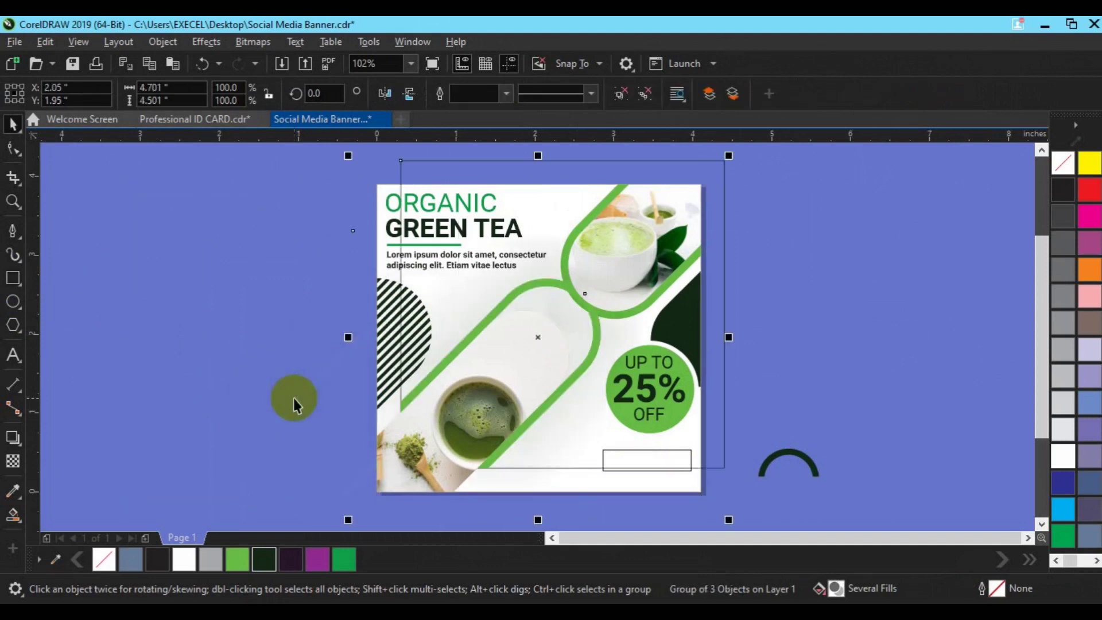
click(643, 95)
key(ctrl+u)
click(719, 178)
click(573, 351)
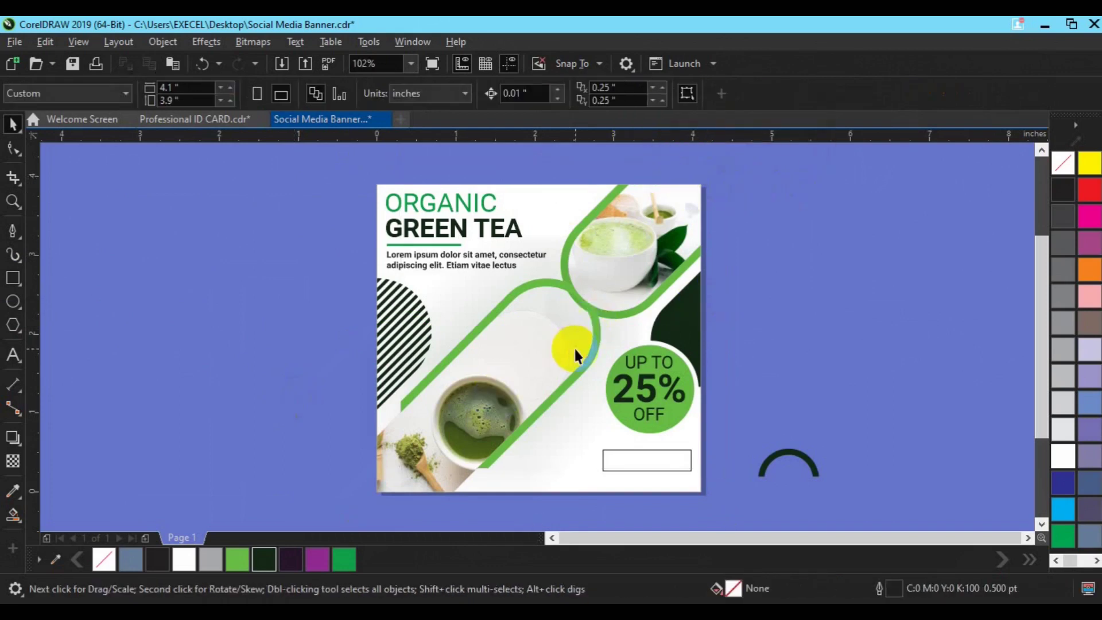
drag(573, 351, 551, 379)
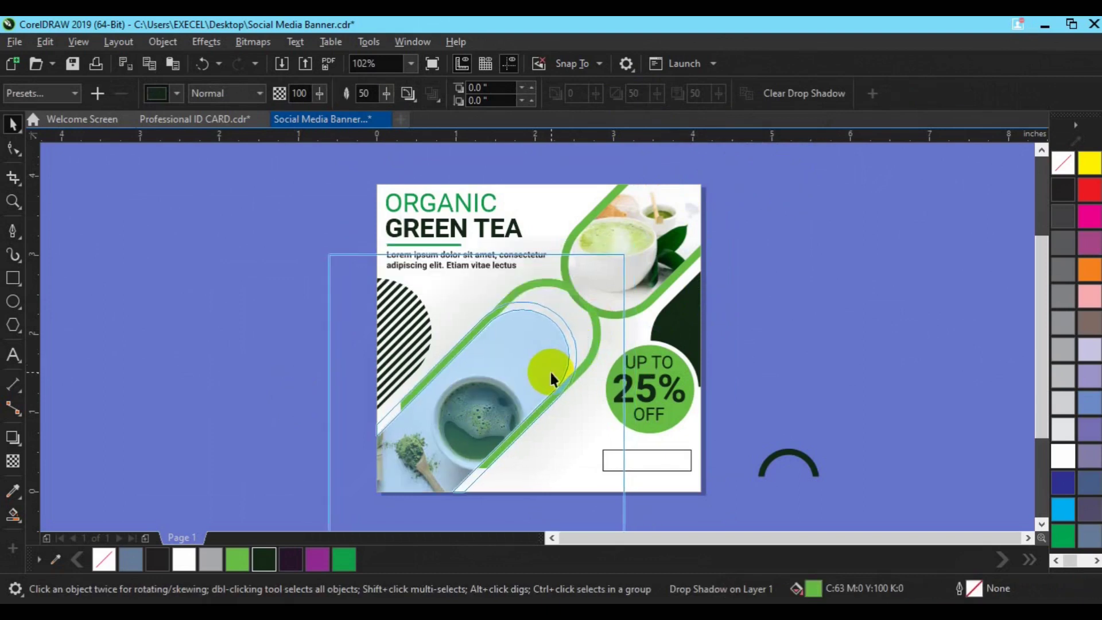
Round the corners of the small rectangle below the badge to a 0.133 inch radius
click(686, 464)
click(13, 148)
drag(602, 449, 627, 462)
key(space)
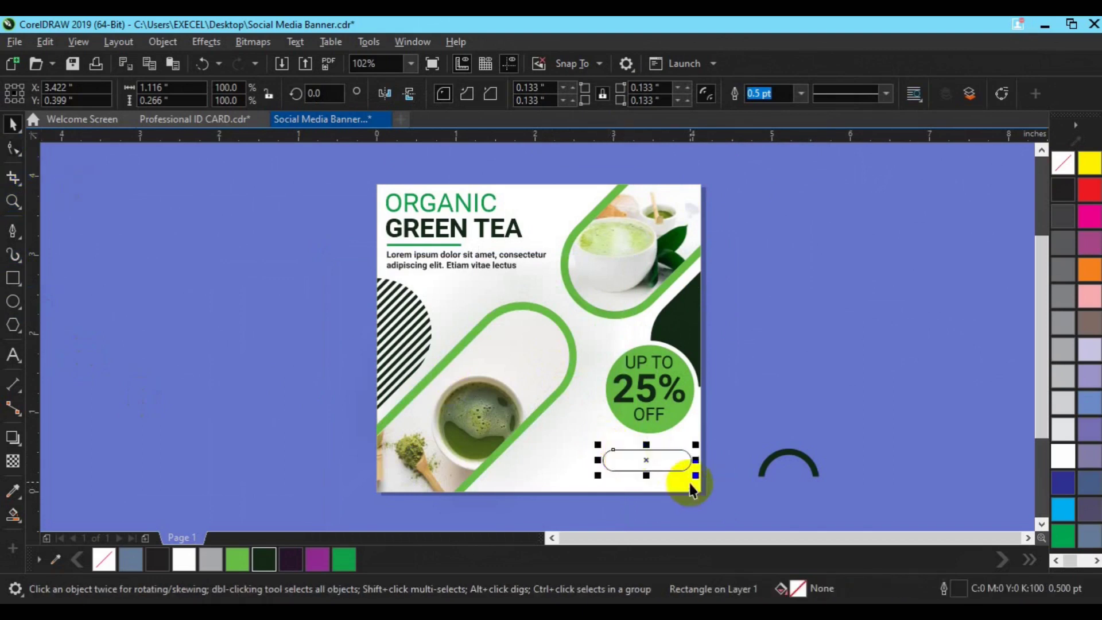
Enlarge and reposition the rounded button to about 1.34 by 0.32 inches, with green C84 M11 Y100 K1 fill and no outline
drag(696, 478, 631, 466)
click(264, 560)
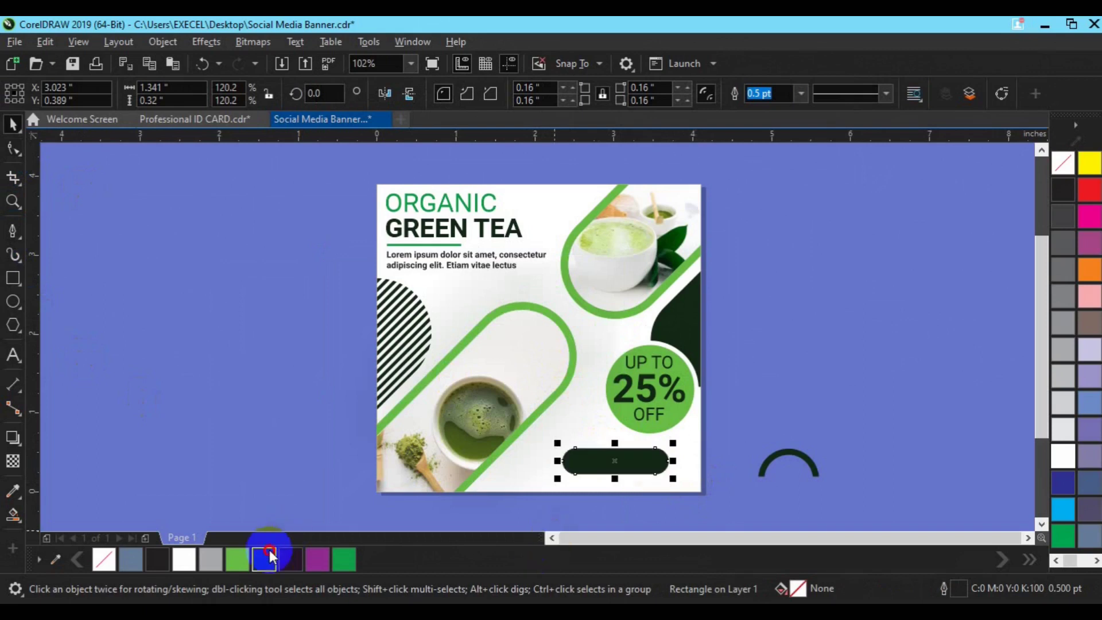
click(344, 559)
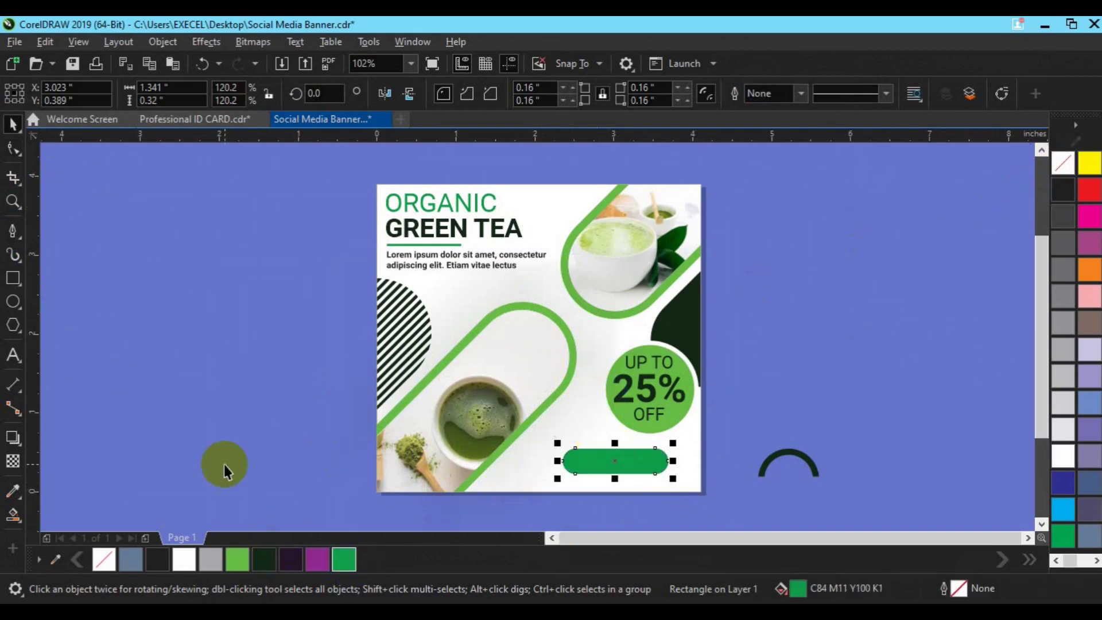
click(224, 463)
Duplicate the badge's OFF text onto the green button and bring the copy to the front of the page
click(657, 423)
key(ctrl+d)
drag(668, 396, 605, 464)
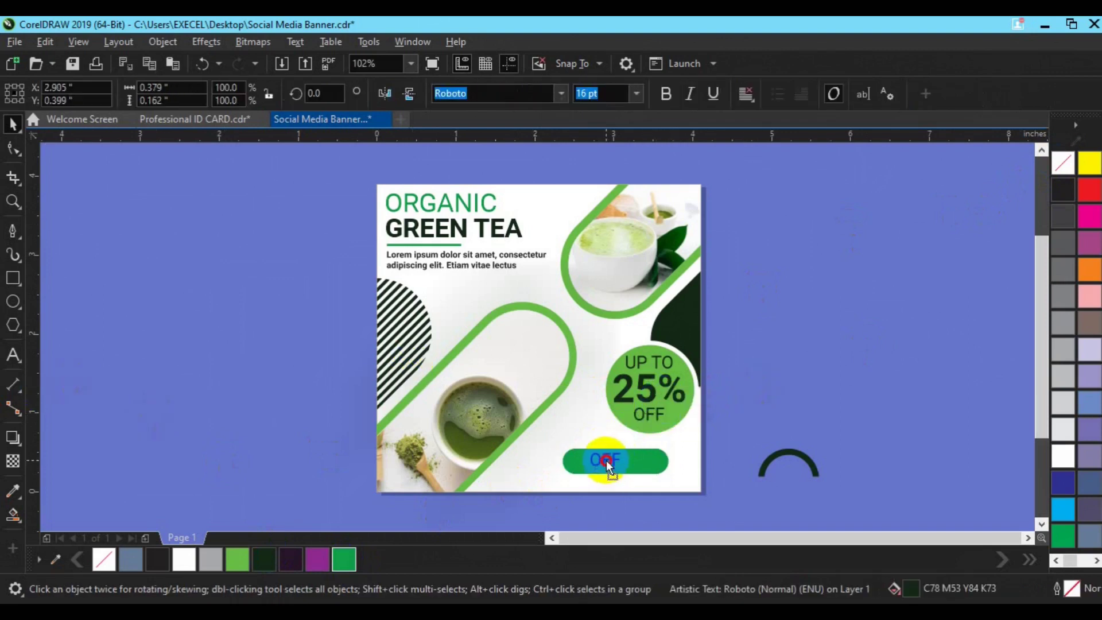
right_click(607, 465)
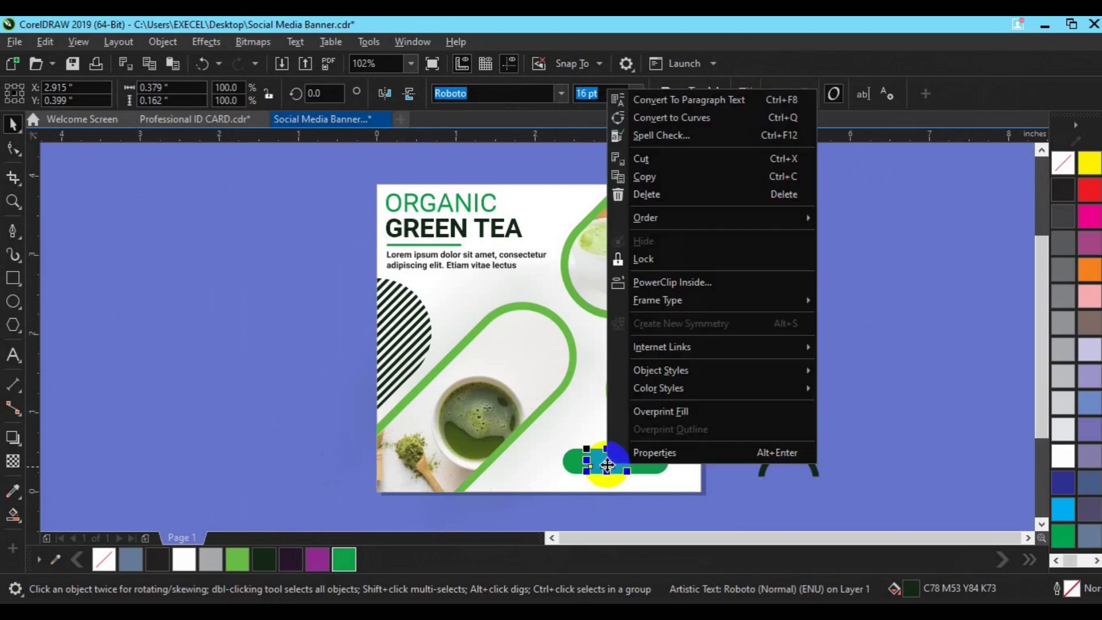
mouse_move(701, 221)
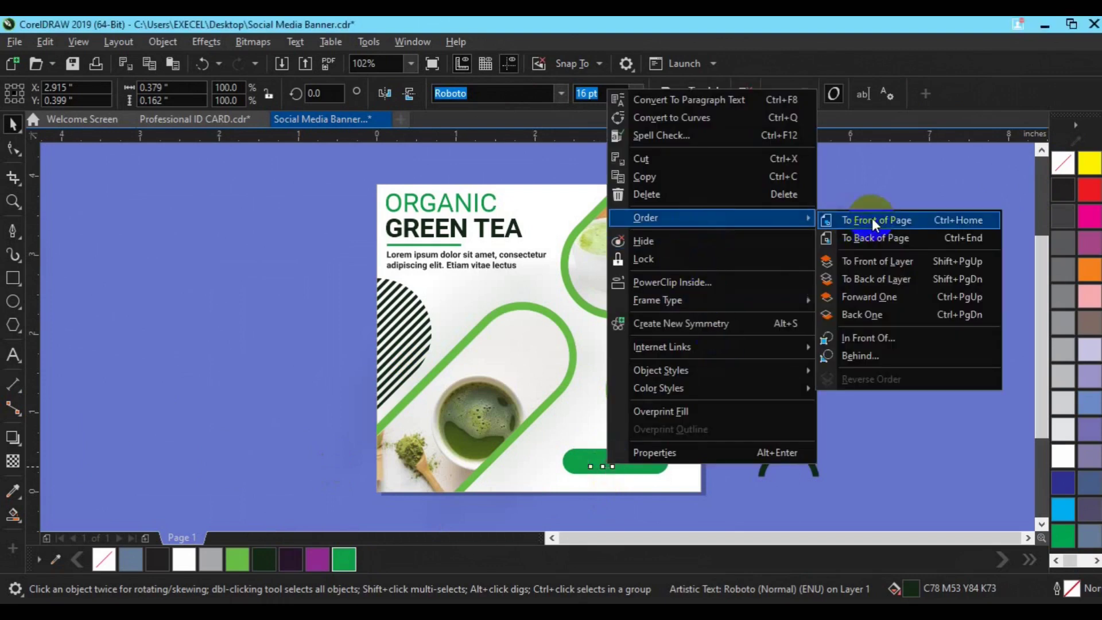
click(872, 220)
Change the copied text to SHOP NOW and format it as 8 pt, white and bold
click(13, 354)
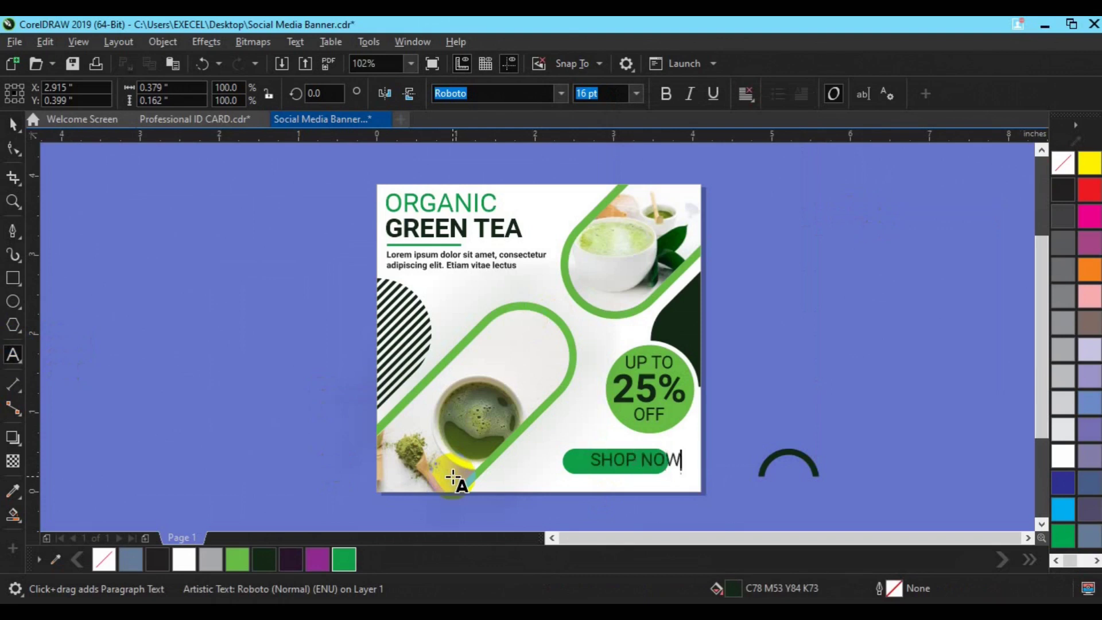
key(ctrl+a)
click(635, 93)
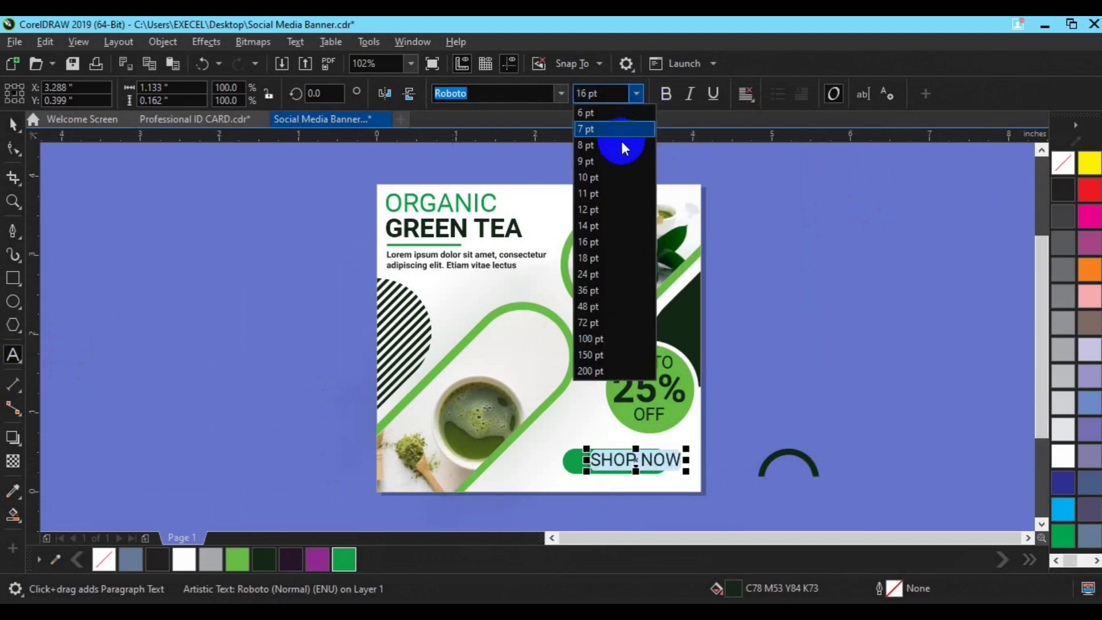
click(593, 147)
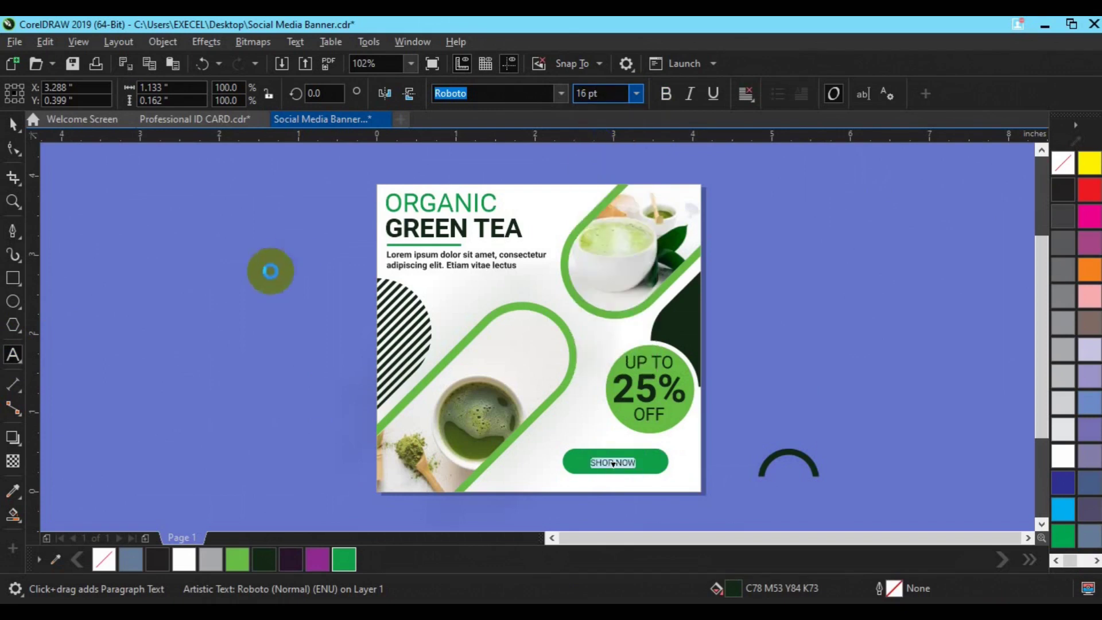
click(1064, 456)
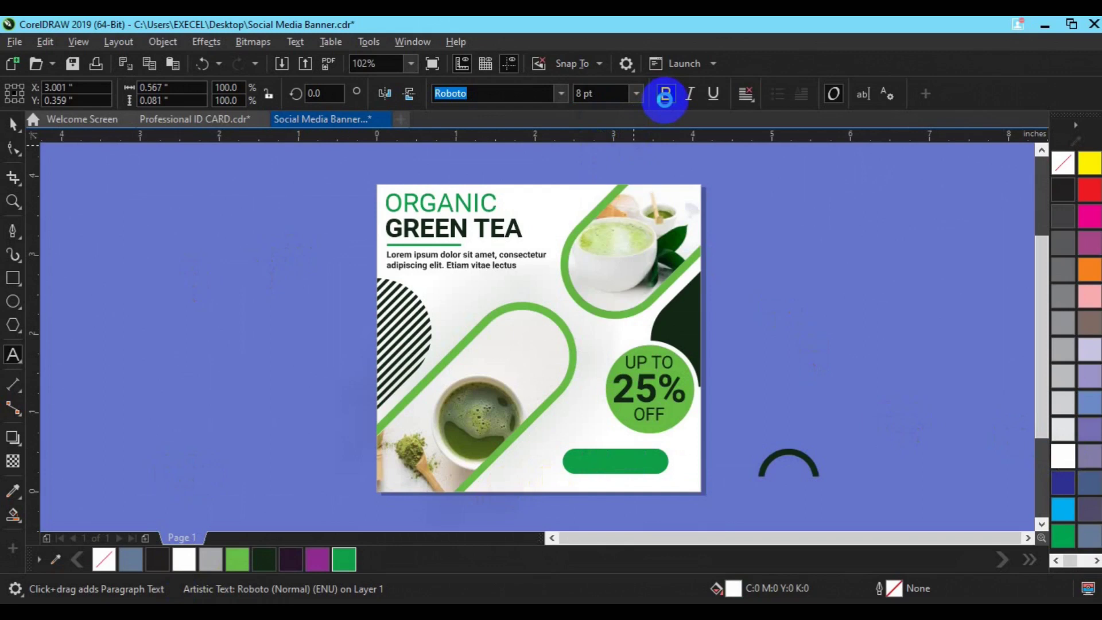
click(665, 95)
Center the SHOP NOW text on the green button and shrink the button to about 1.12 by 0.27 inches
click(13, 123)
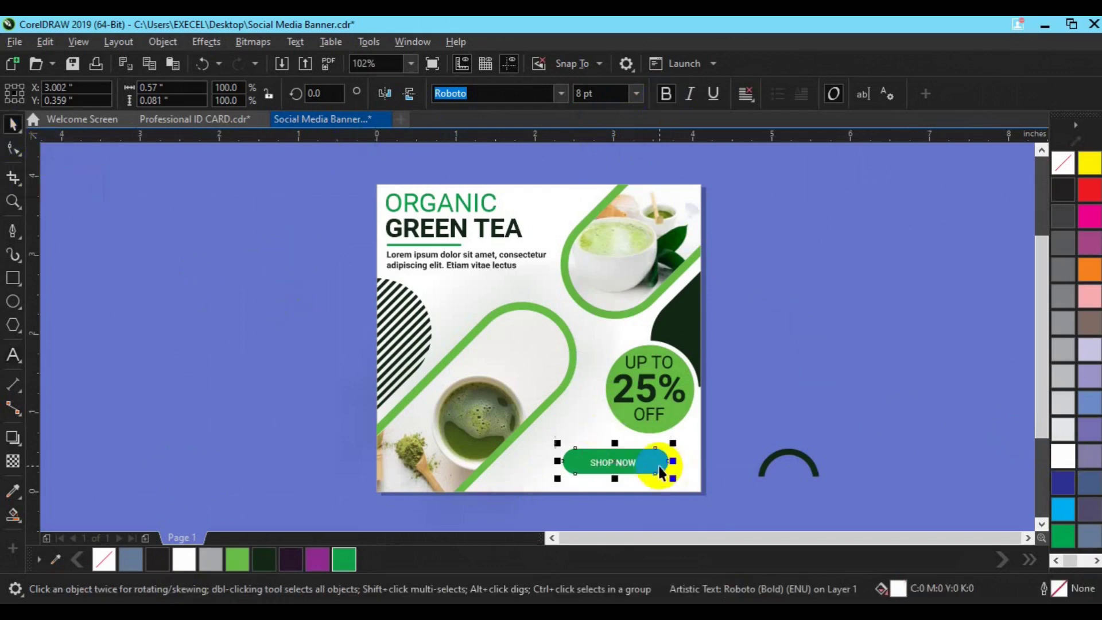
click(660, 472)
drag(720, 454, 554, 506)
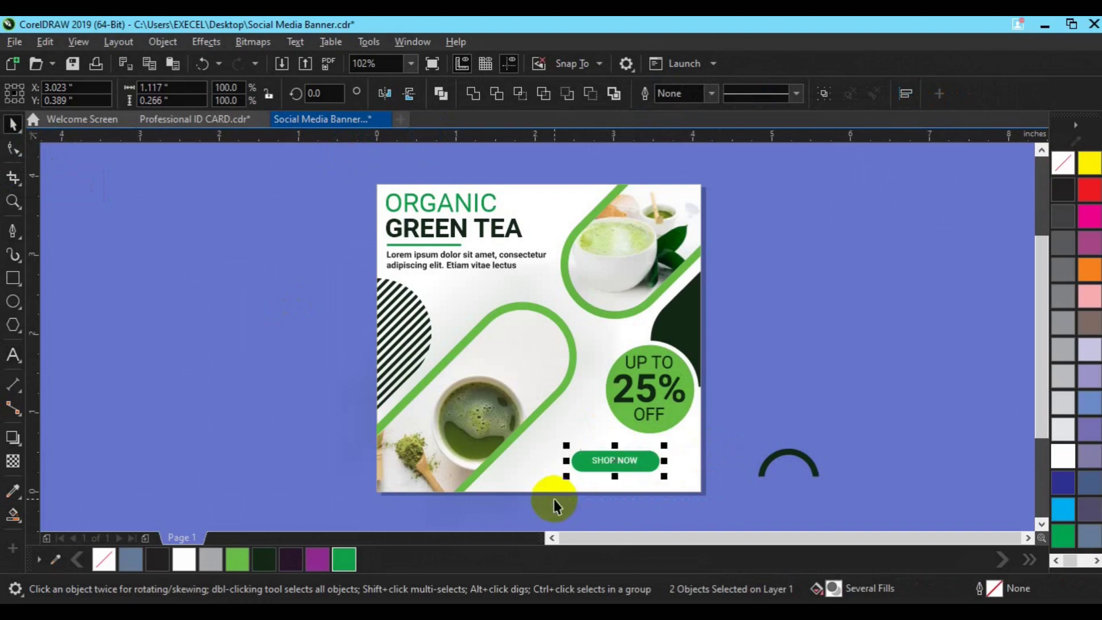
Group the button with its SHOP NOW text and move the group beneath the discount badge
key(ctrl+g)
drag(609, 467, 634, 475)
click(625, 469)
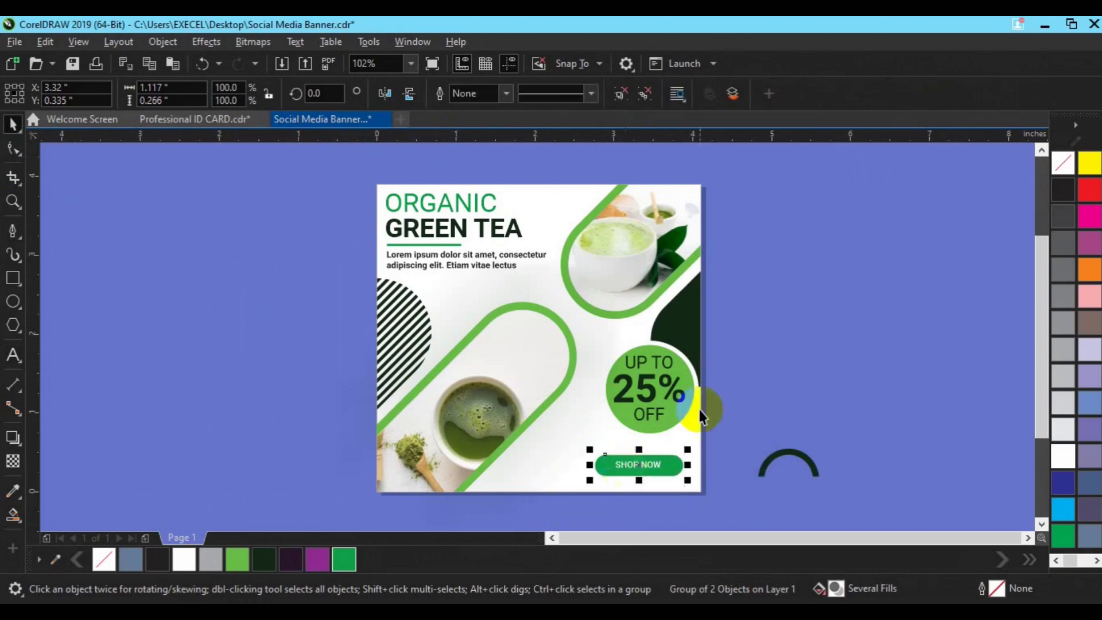
Move the dark half ring onto the banner's lower edge and add a page-sized 4.1 by 3.9 inch rectangle
click(781, 450)
drag(781, 450, 534, 451)
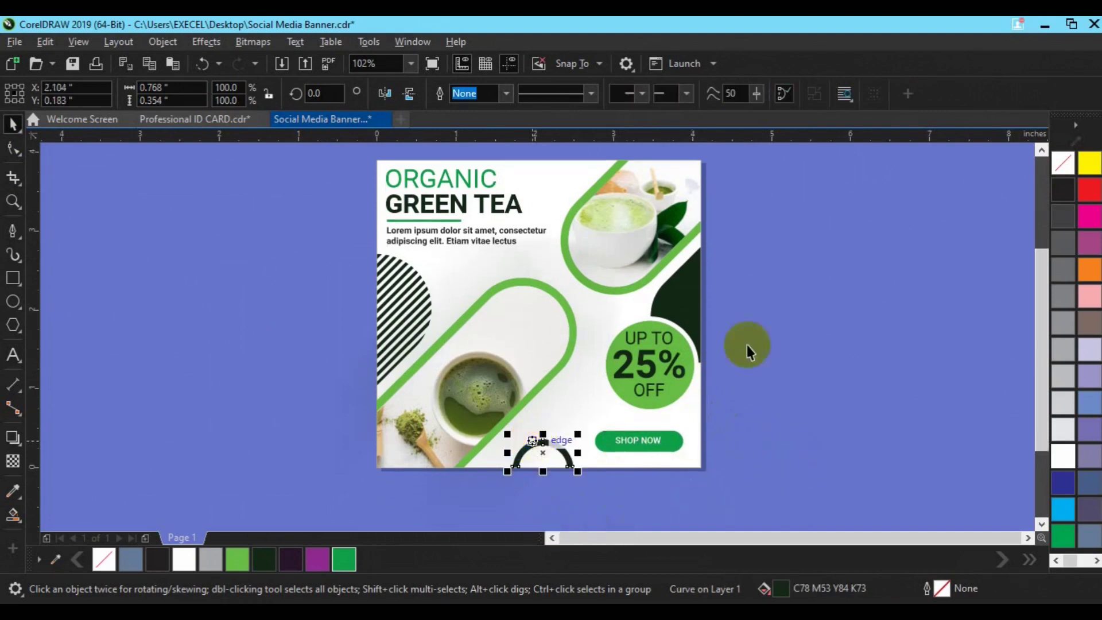
double_click(10, 278)
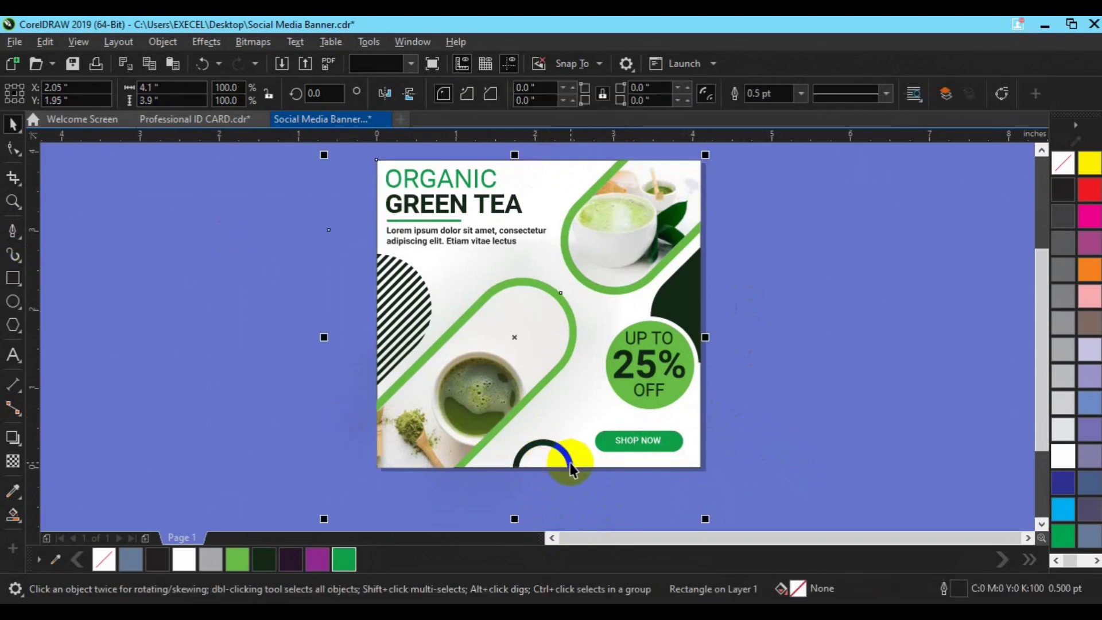
click(767, 443)
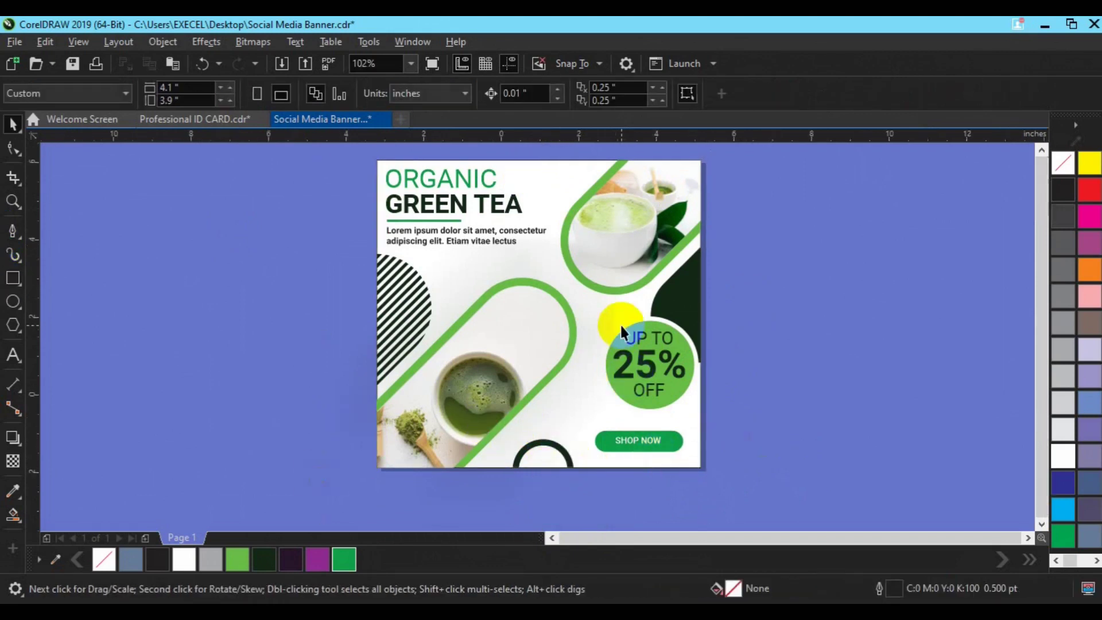
Move the dark half ring off the banner, duplicate it, and mirror the copy horizontally and vertically
scroll(622, 332, down, 3)
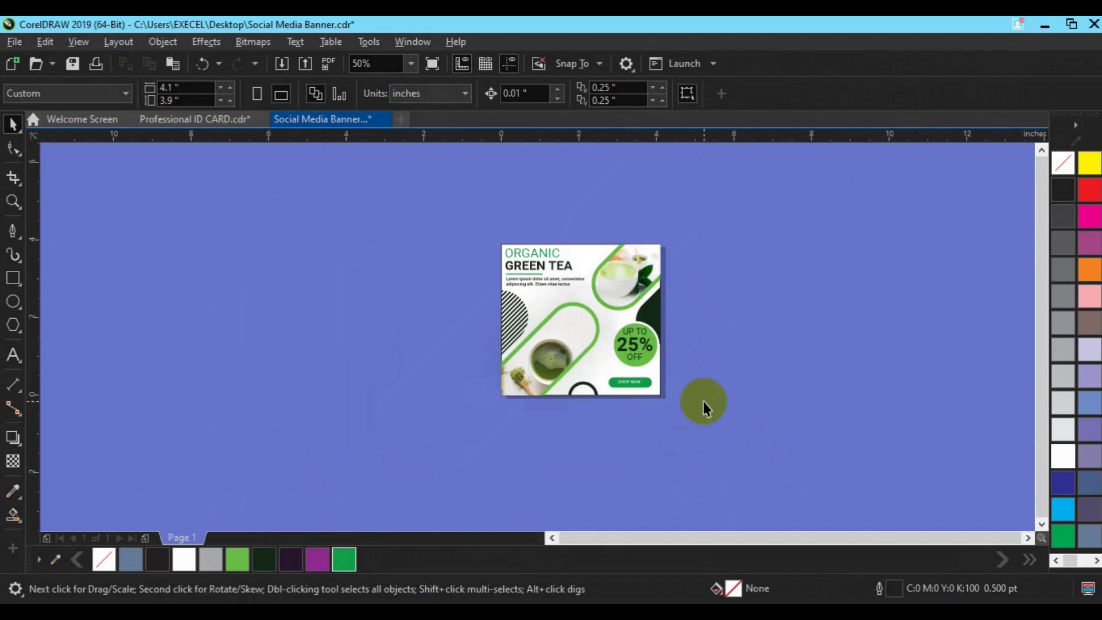
scroll(704, 401, up, 3)
click(1041, 150)
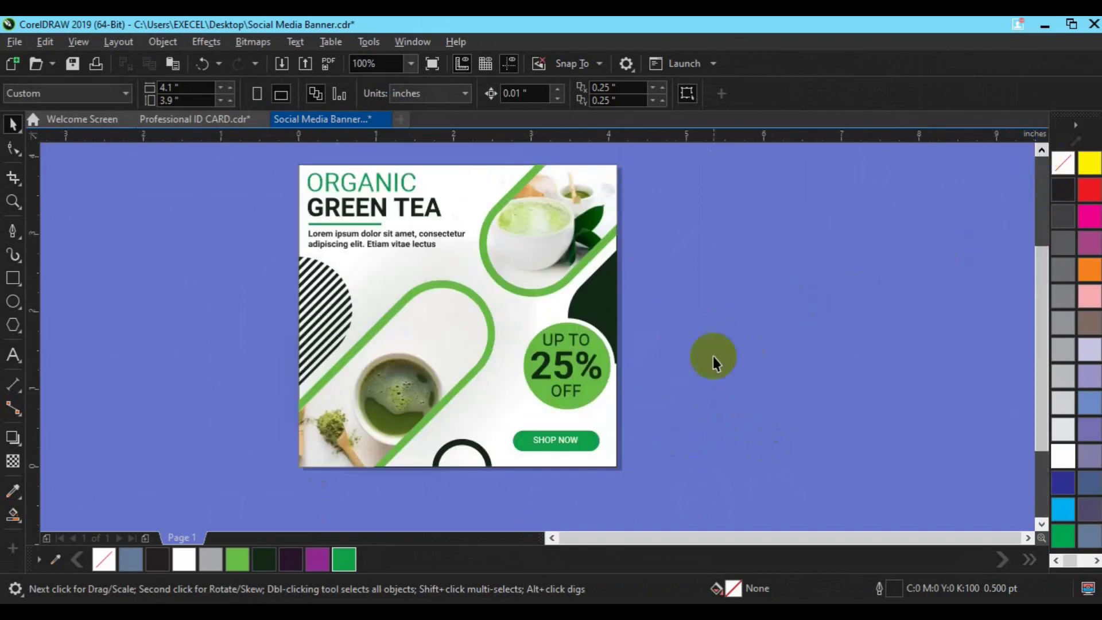
drag(437, 442, 700, 429)
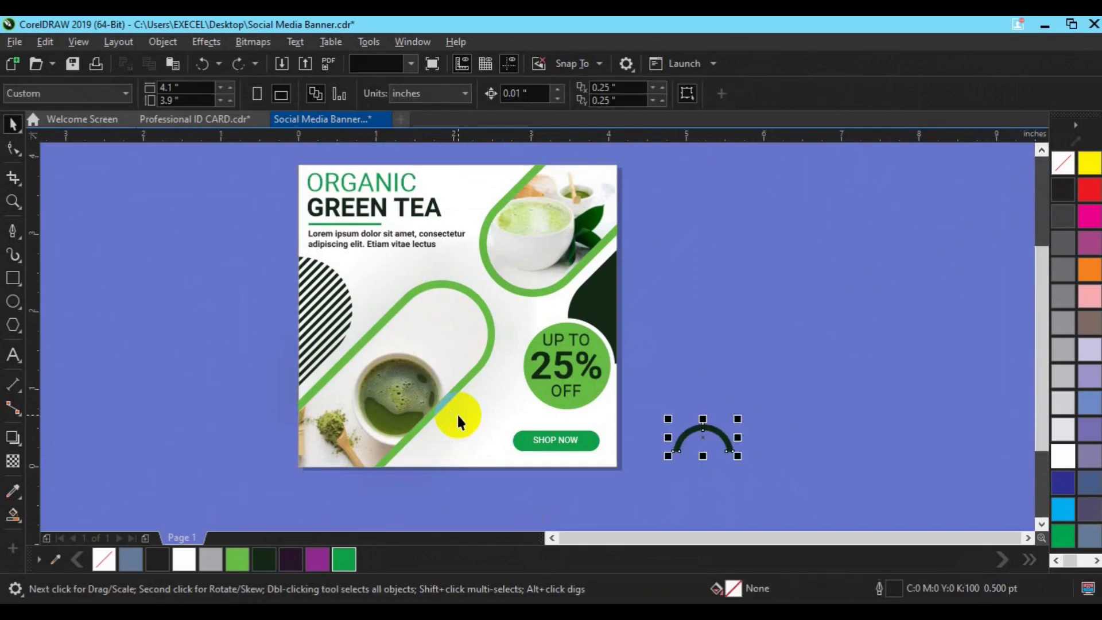
key(ctrl+d)
click(384, 93)
click(409, 93)
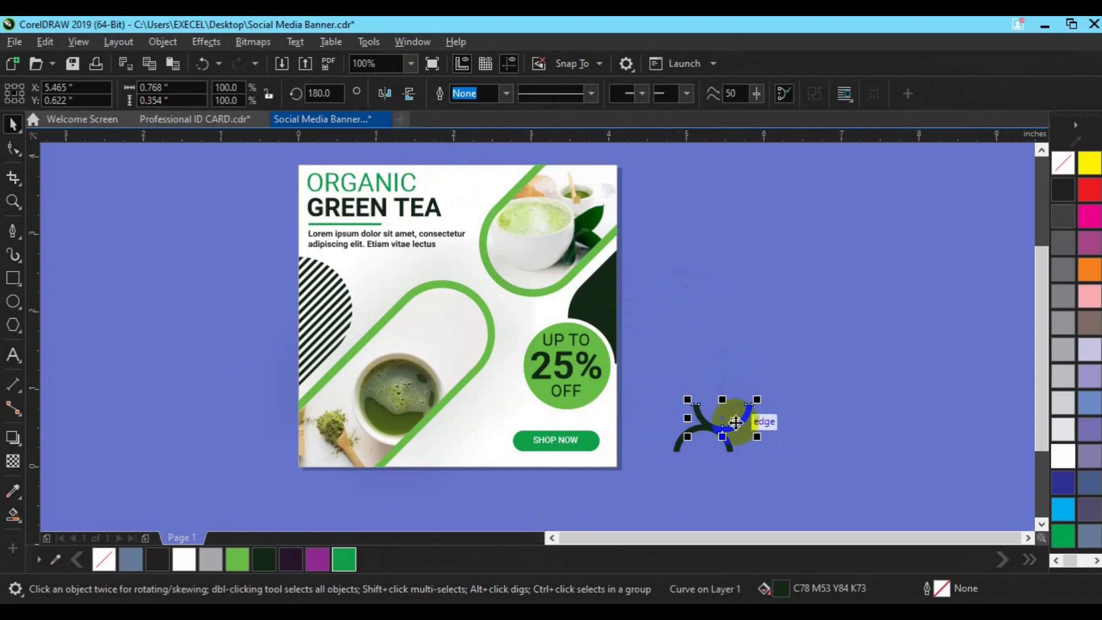
Place the flipped half ring on the banner's upper edge and the original directly below it on the lower edge
drag(724, 419, 469, 183)
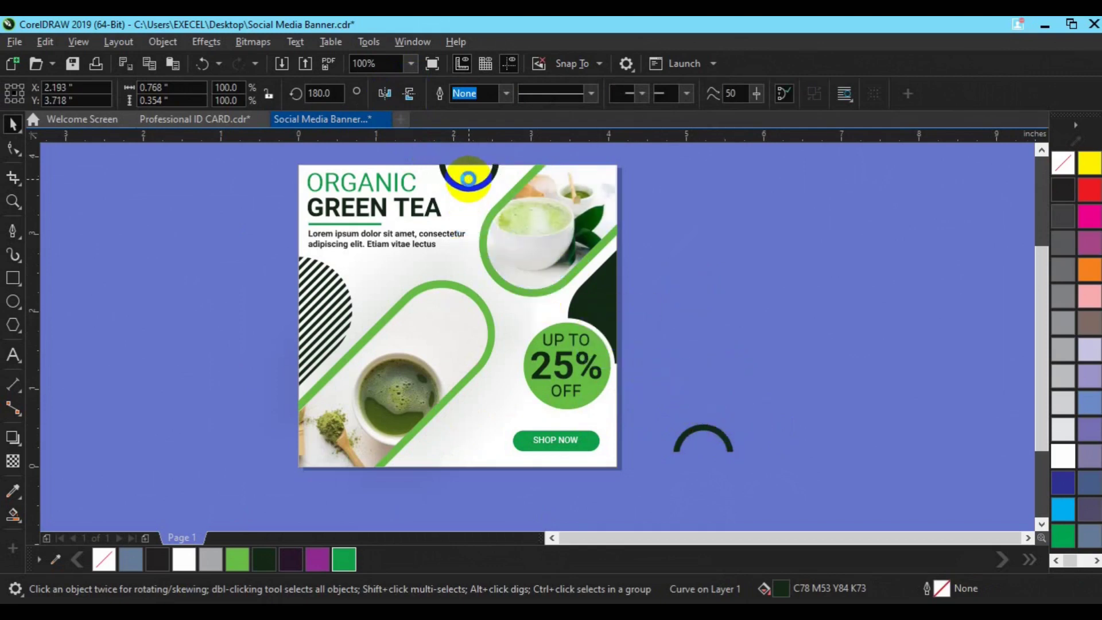
drag(469, 179, 468, 181)
drag(718, 440, 469, 457)
shift+click(472, 188)
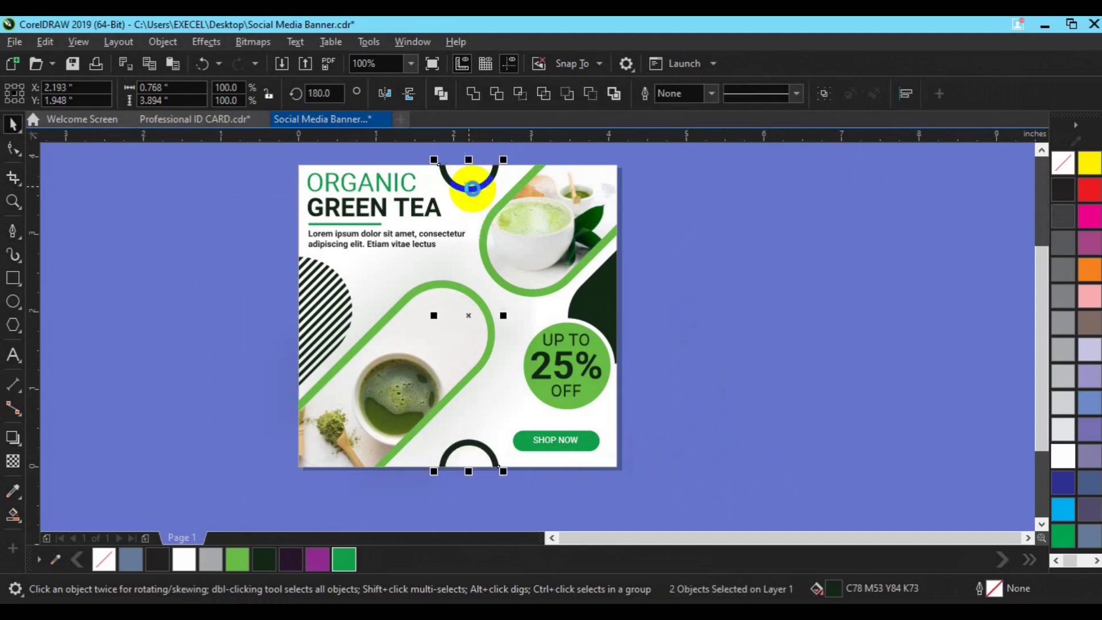
click(795, 435)
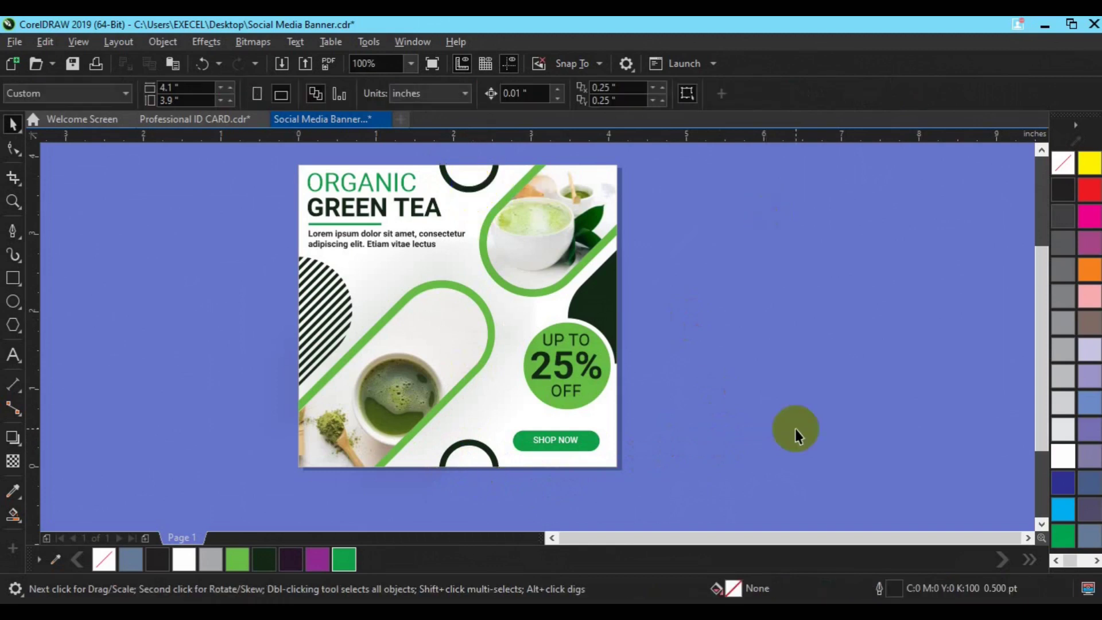
Add another 4.1 by 3.9 inch rectangle matching the page bounds
double_click(13, 277)
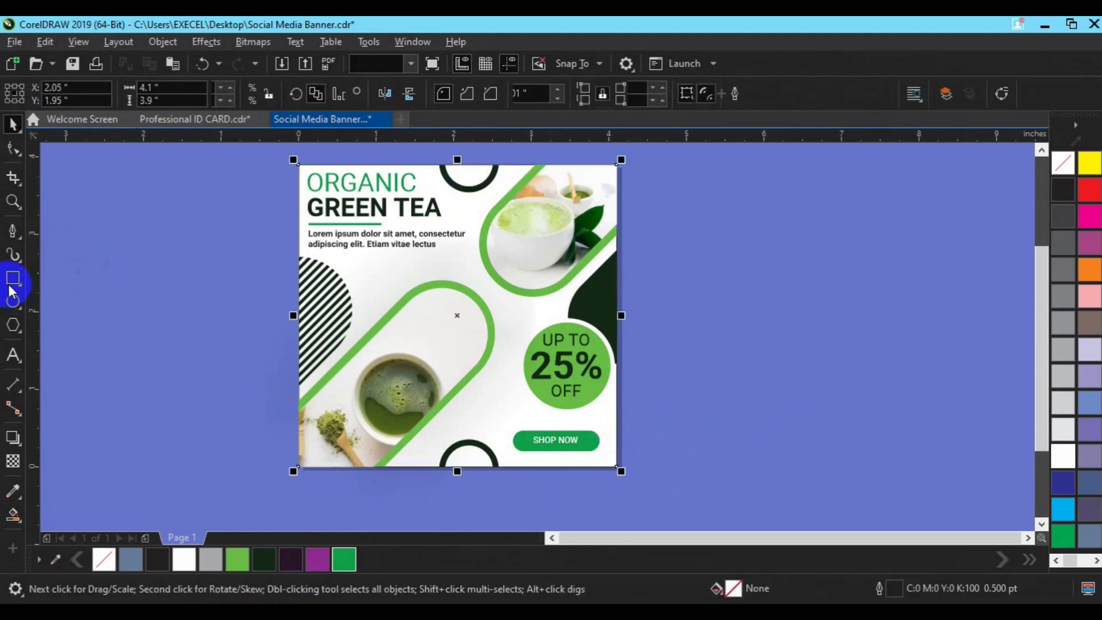
click(792, 338)
click(552, 538)
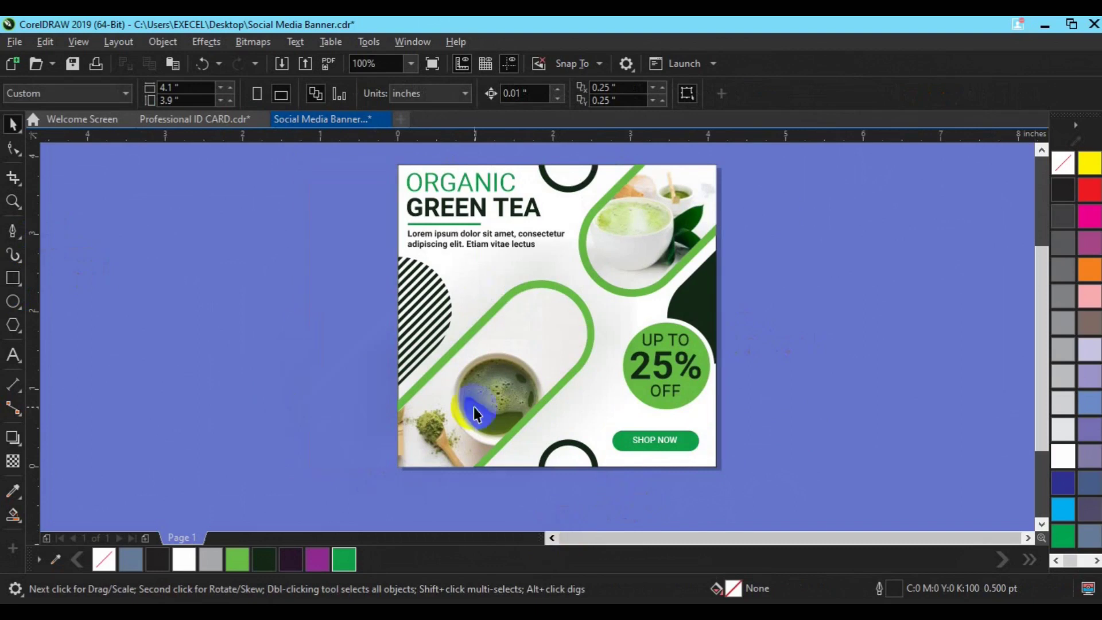
click(20, 208)
click(65, 223)
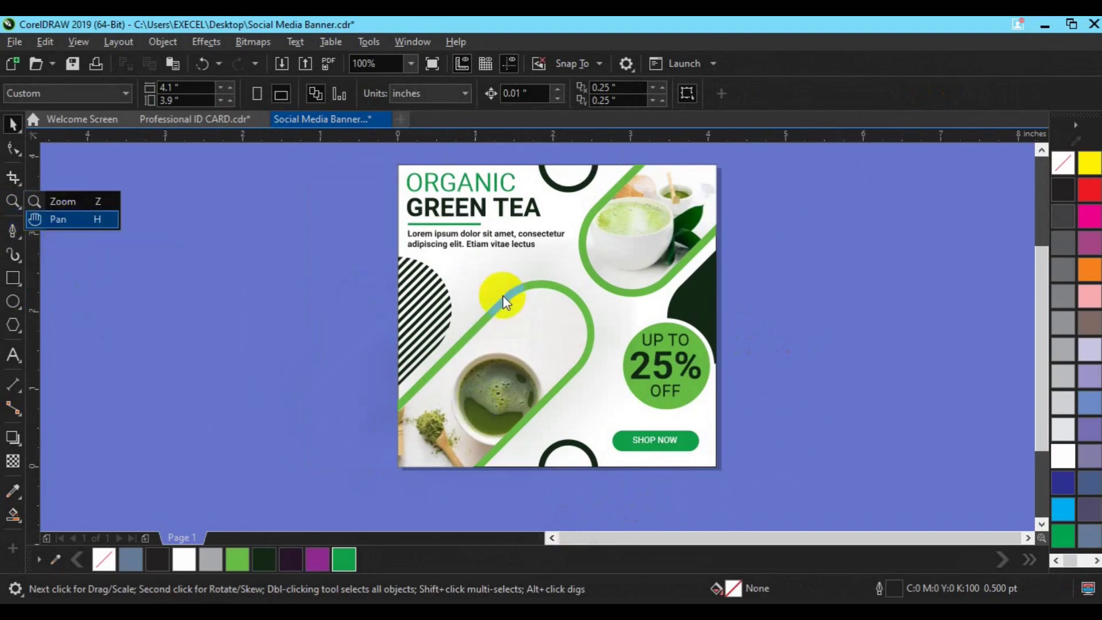